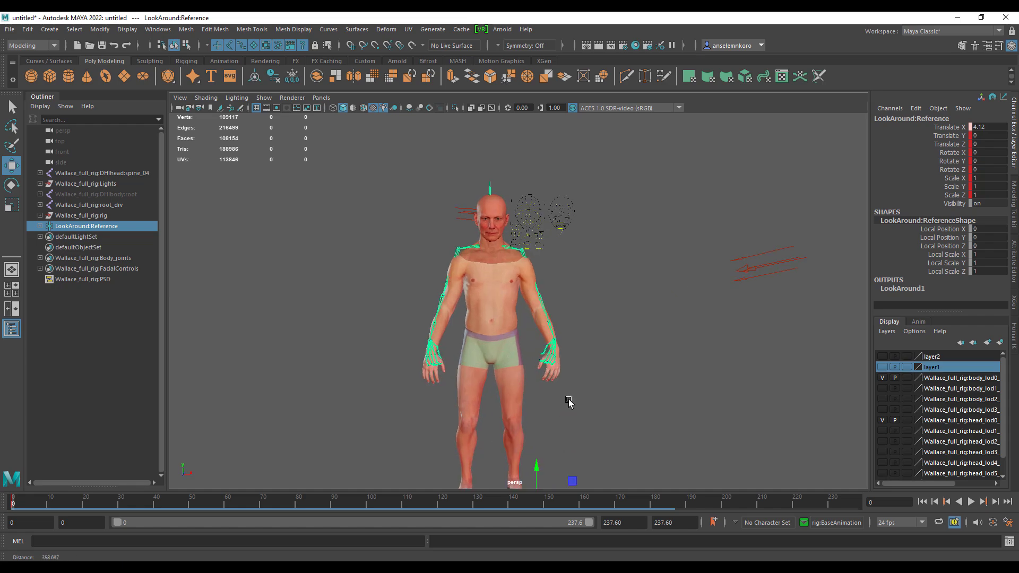
Play back the animation on the Wallace rig and view the character in the viewport
key(h)
click(971, 502)
drag(667, 356, 695, 373)
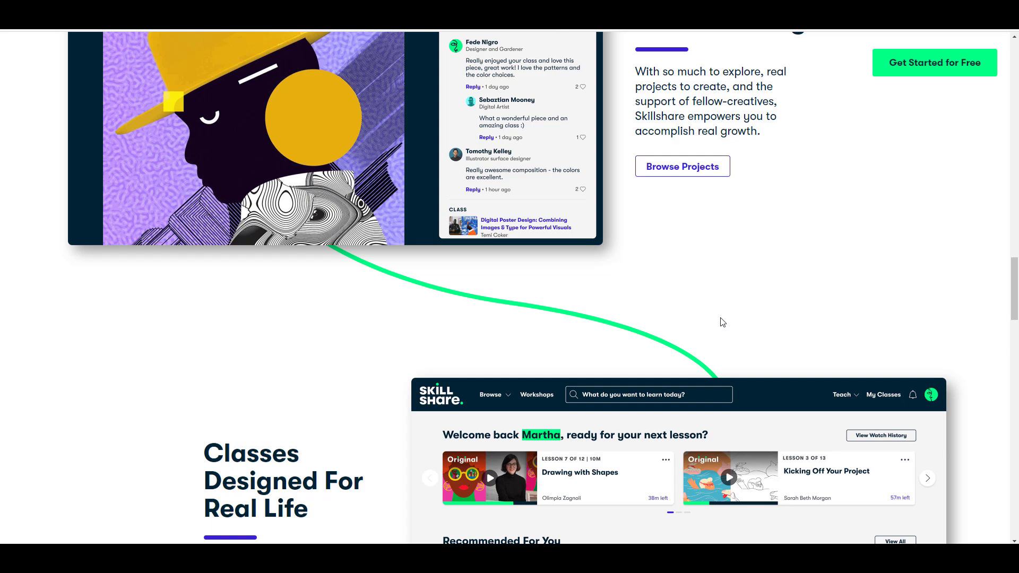
scroll(706, 348, down, 2)
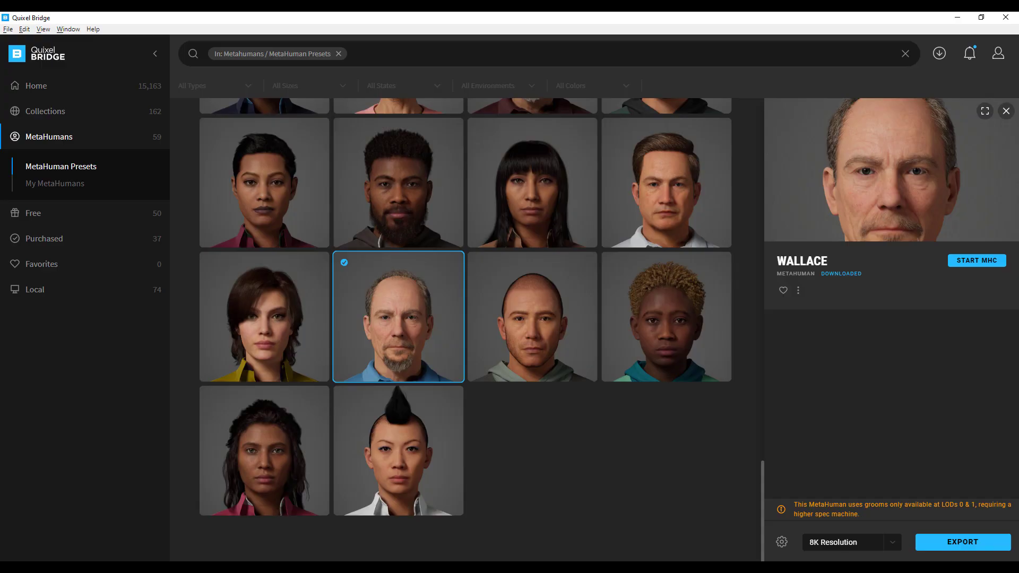
In Quixel Bridge, review the texture and model download settings for the Wallace MetaHuman, including the Megascans format options
scroll(474, 364, up, 4)
scroll(474, 364, up, 2)
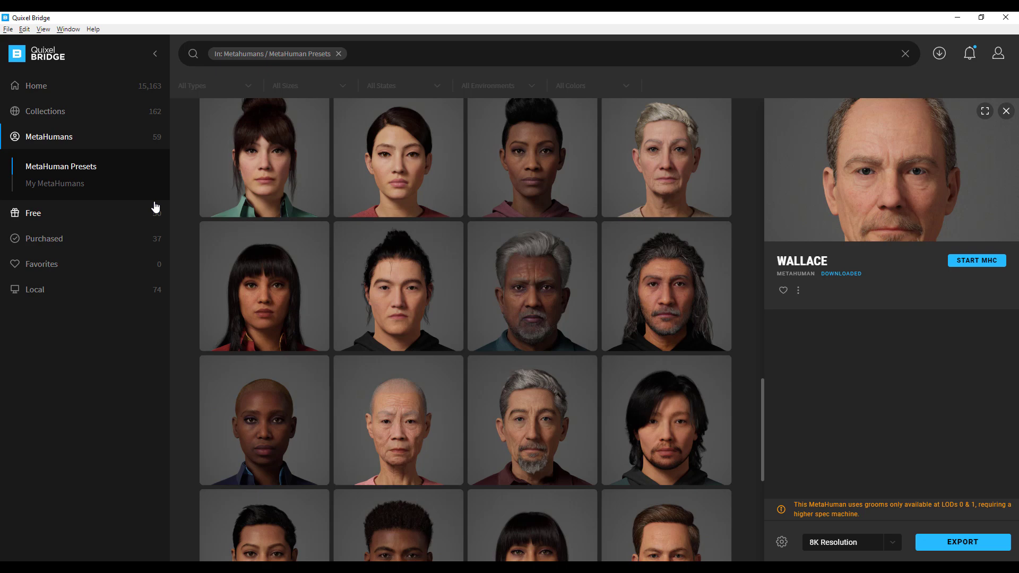
scroll(357, 239, down, 5)
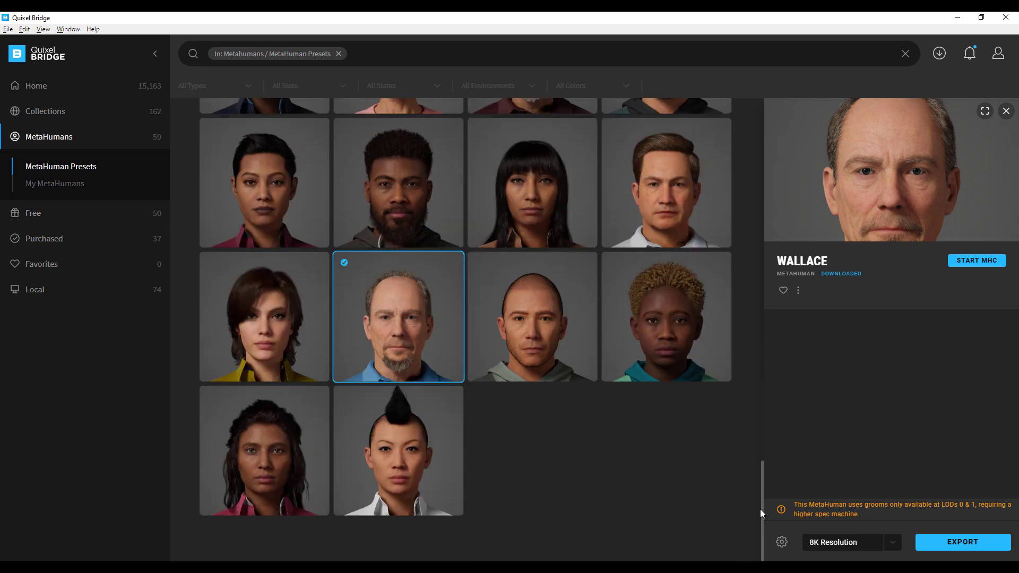
click(782, 542)
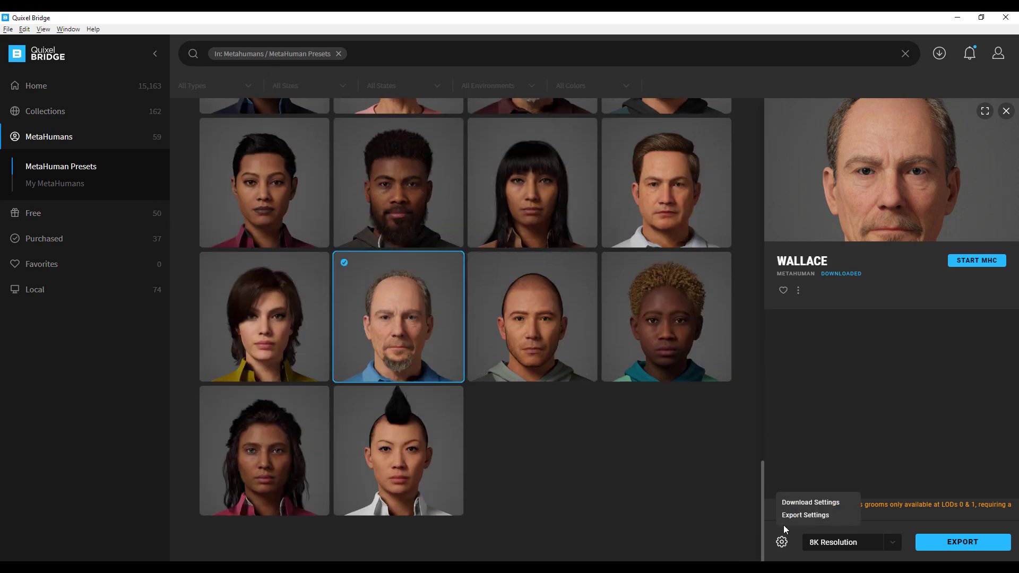
click(797, 502)
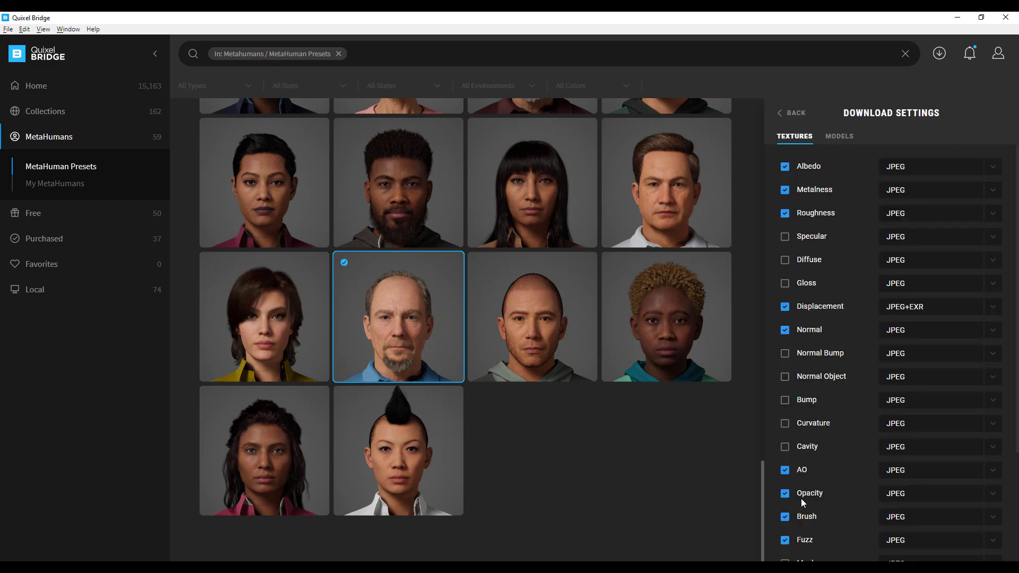
click(834, 138)
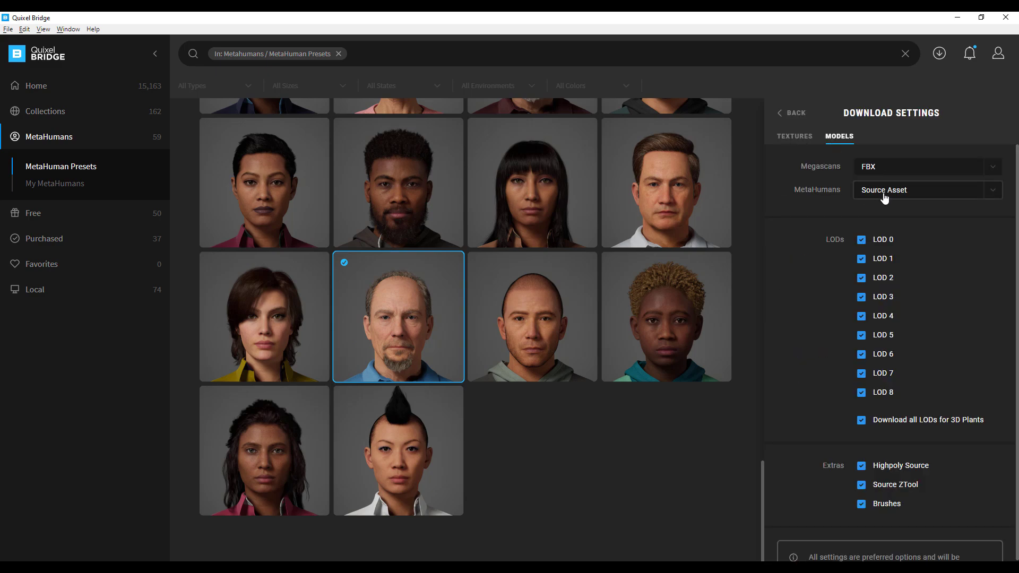
click(875, 167)
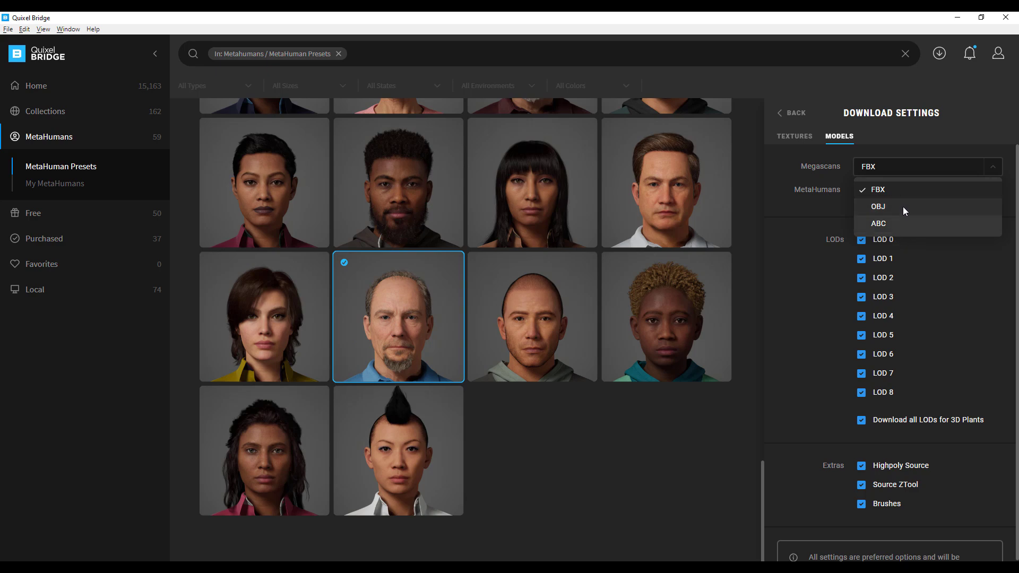
click(836, 218)
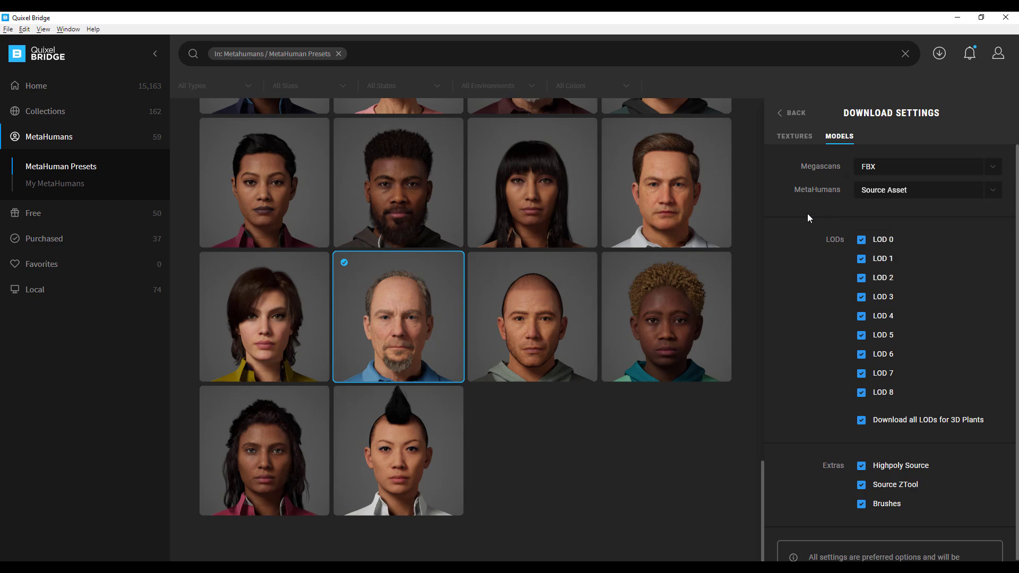
click(793, 136)
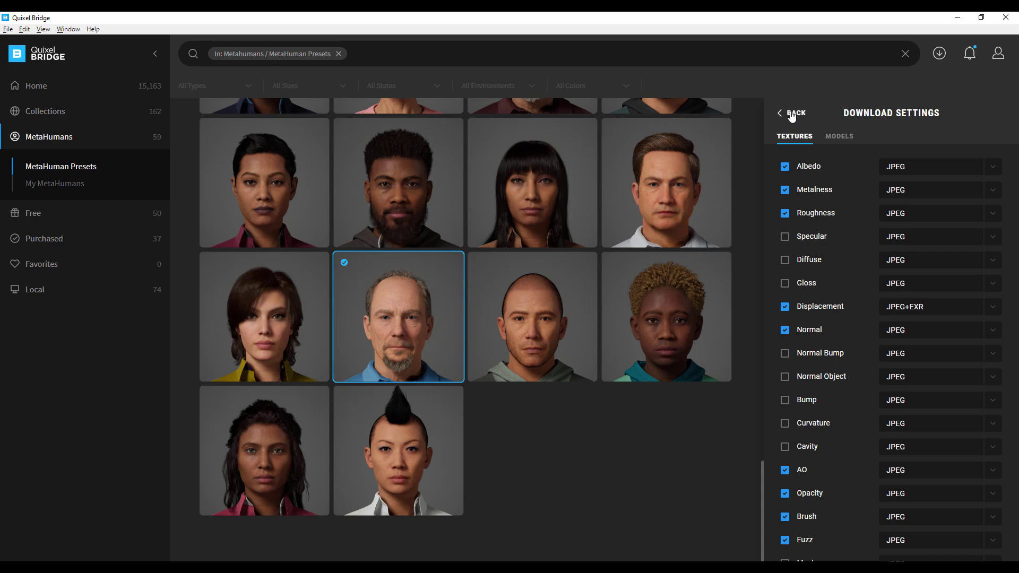
click(792, 113)
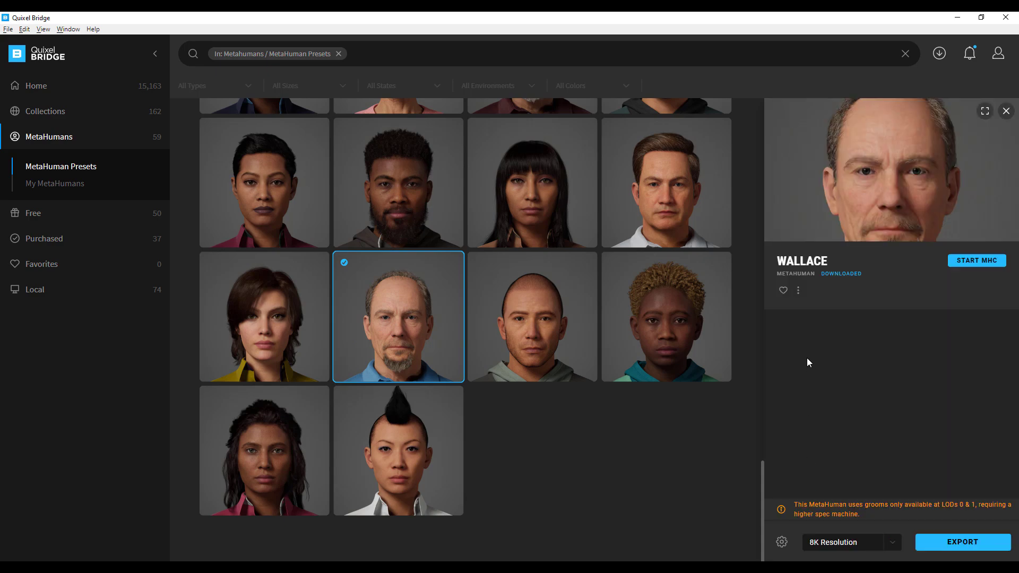
Open the folder containing the downloaded Wallace MetaHuman files
click(799, 290)
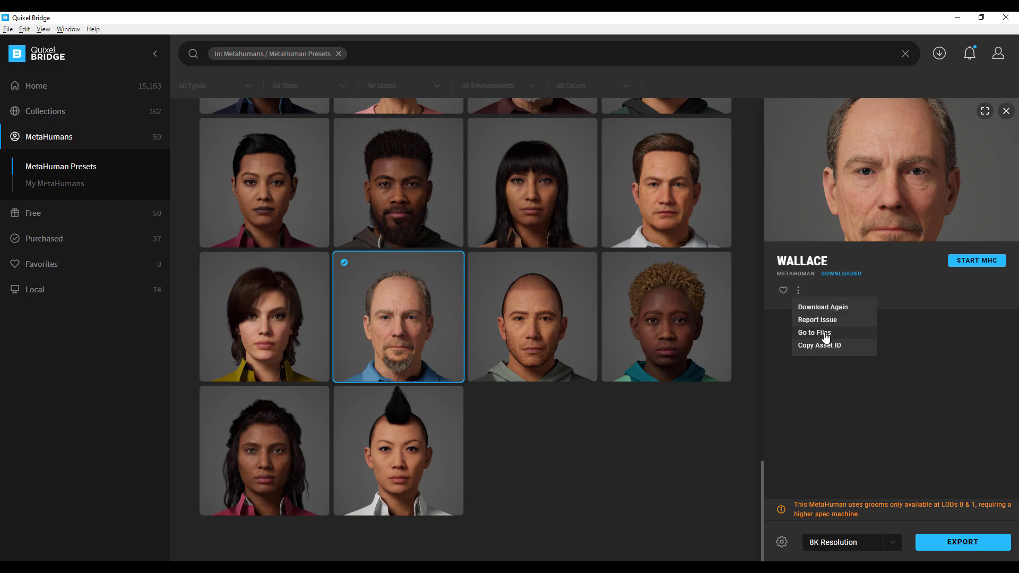
click(799, 293)
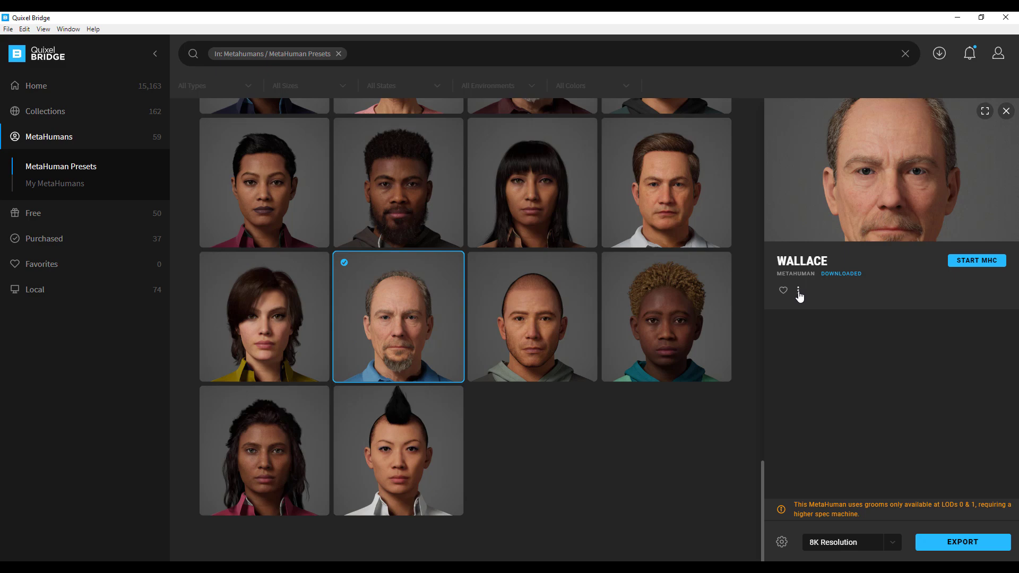
click(799, 293)
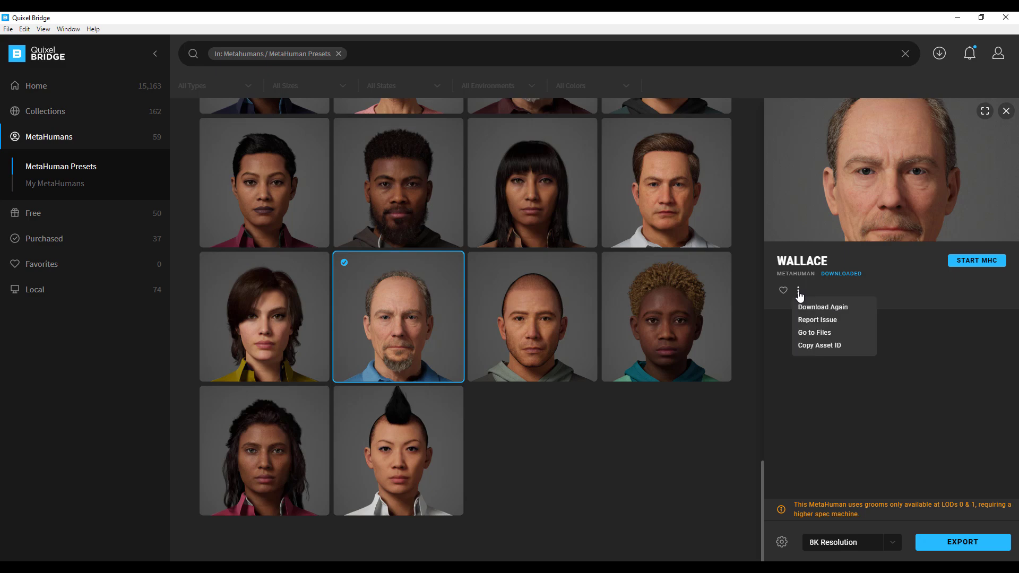
click(822, 334)
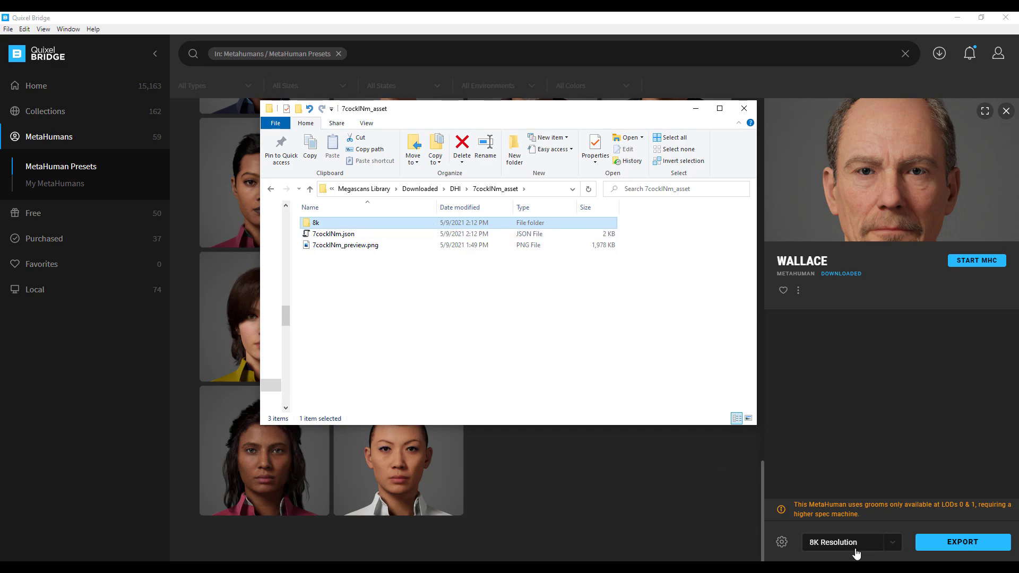
Browse through 8k, asset_source, MetaHumans and Wallace to the SourceAssets folder
double_click(338, 227)
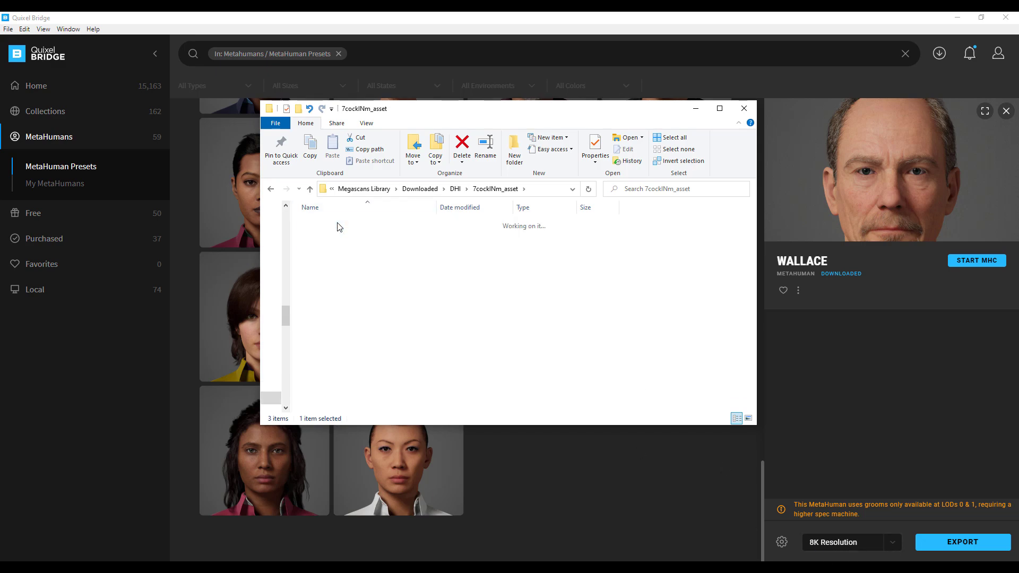
double_click(330, 223)
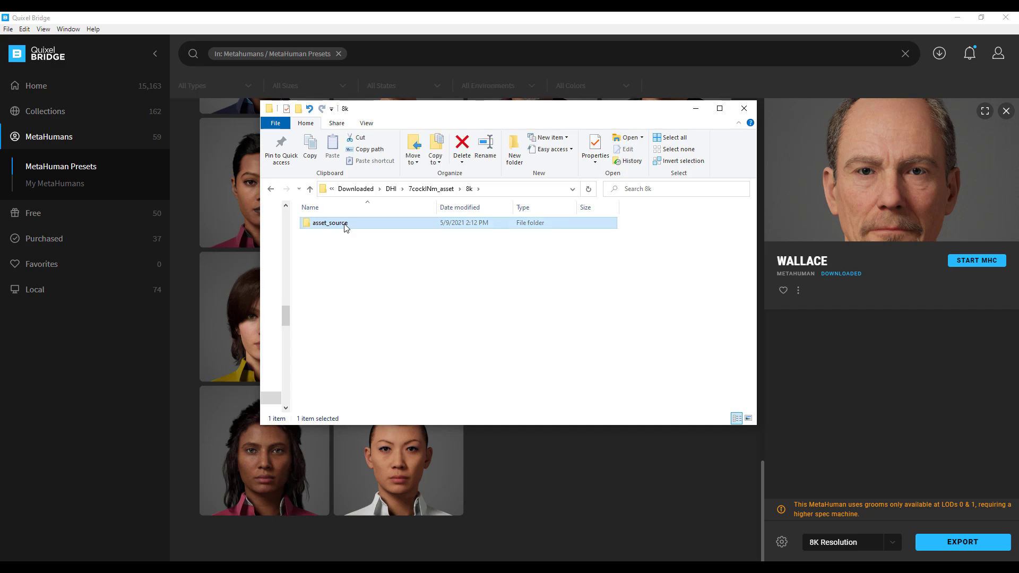
double_click(332, 222)
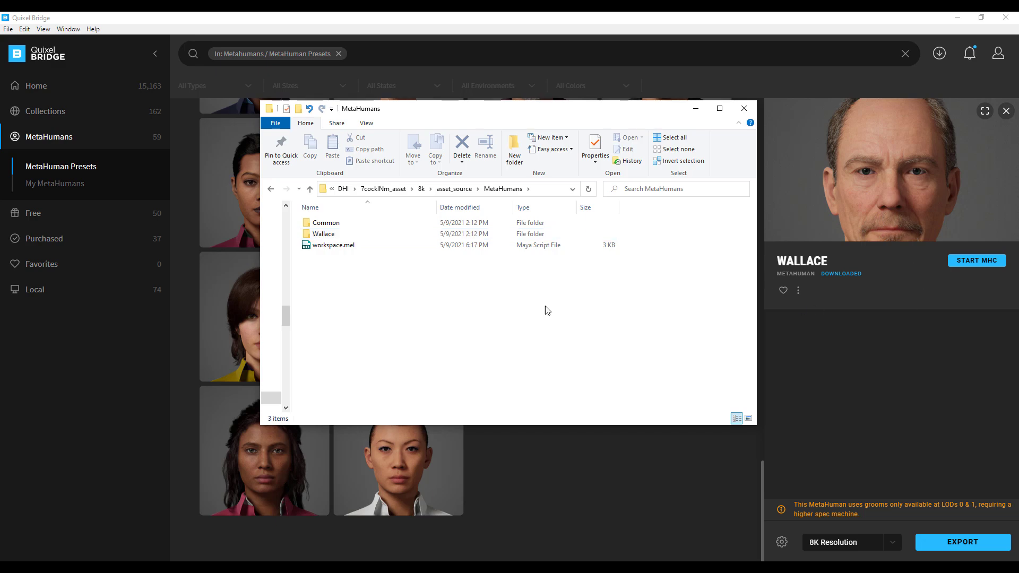
double_click(335, 235)
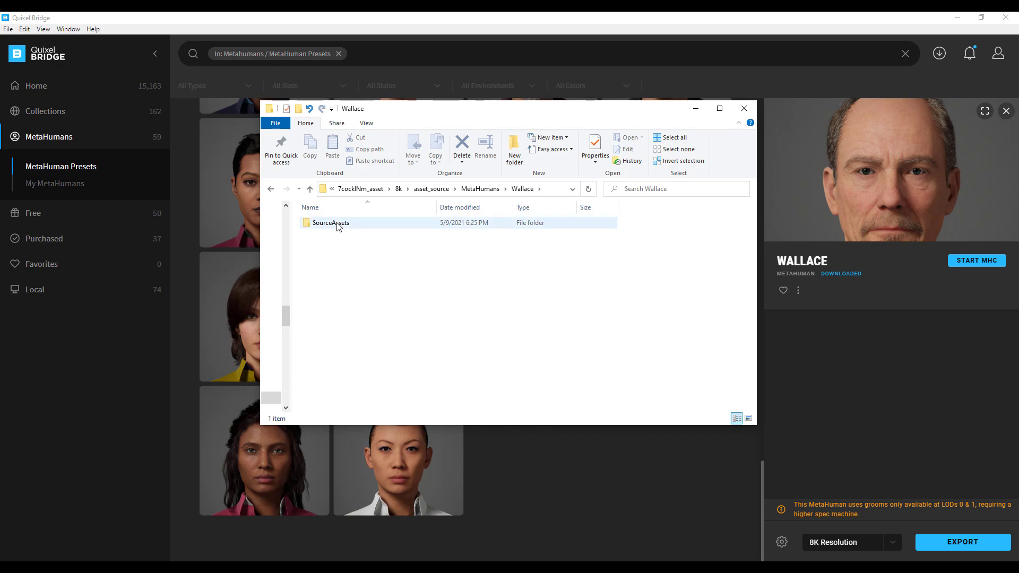
double_click(337, 225)
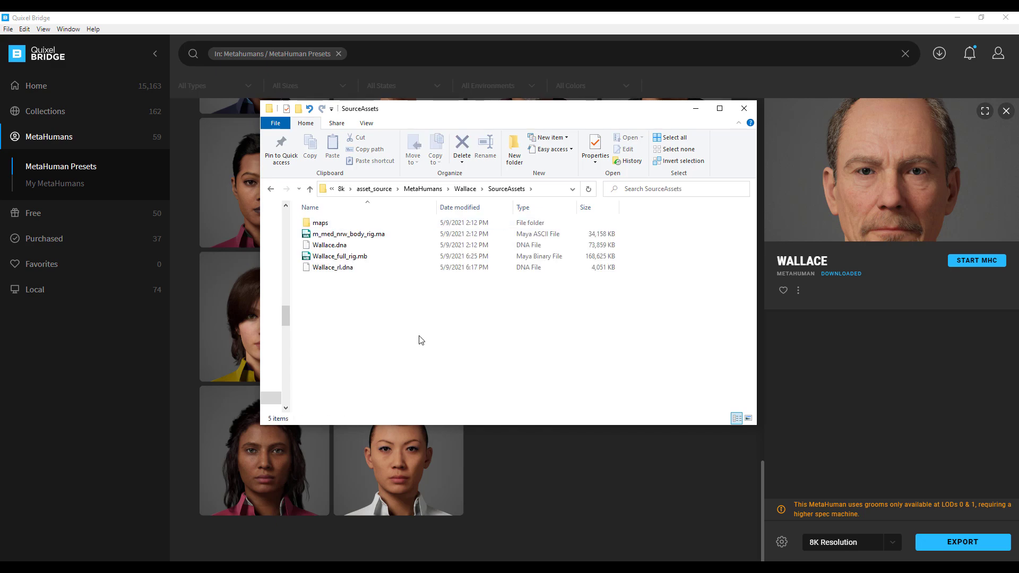
Bring m_med_nrw_body_rig.ma from the SourceAssets folder into the empty Maya 2020.4 scene
click(370, 258)
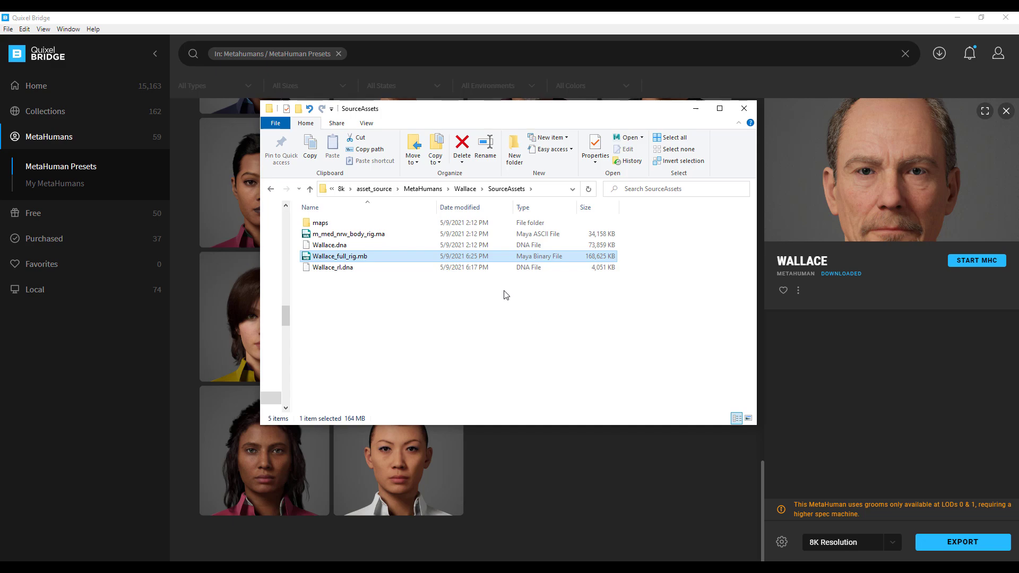
click(348, 235)
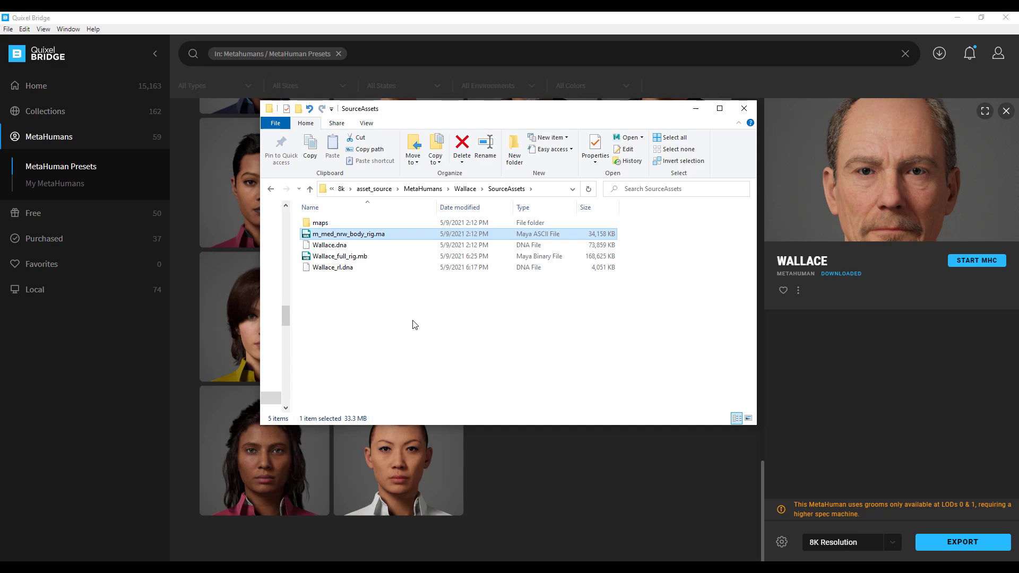
drag(466, 113, 594, 561)
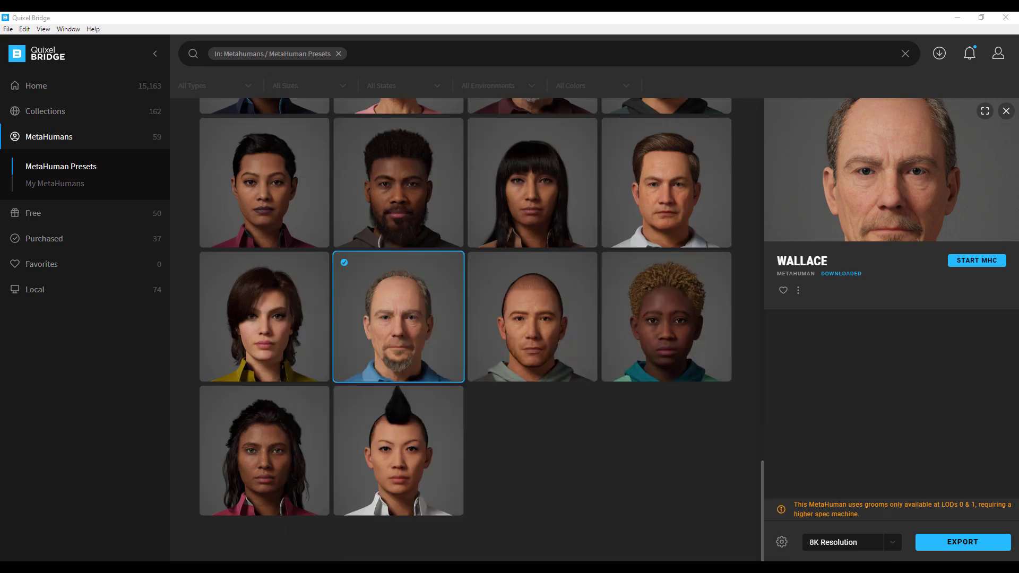
mouse_move(921, 568)
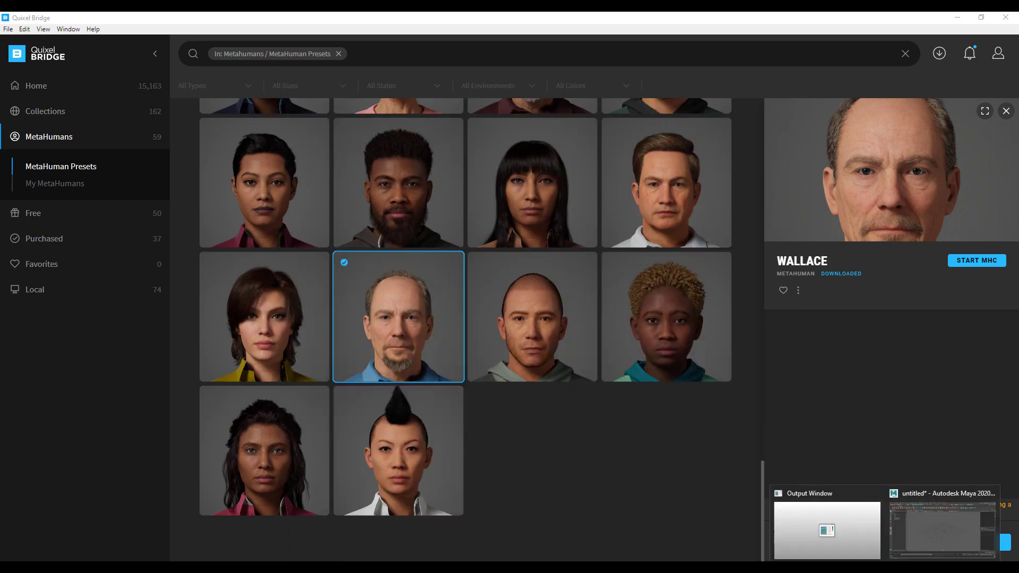
click(921, 533)
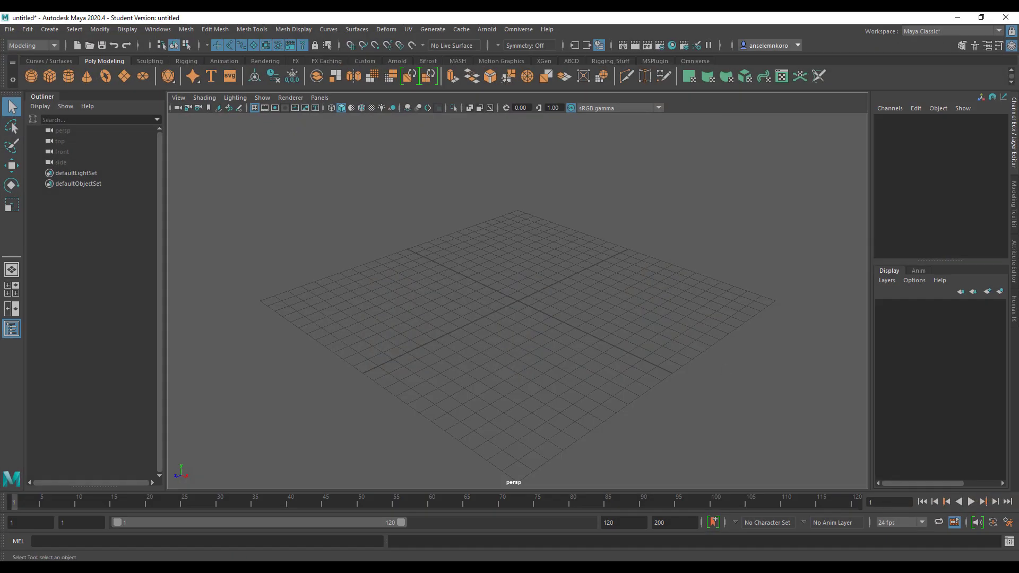
drag(497, 143, 441, 202)
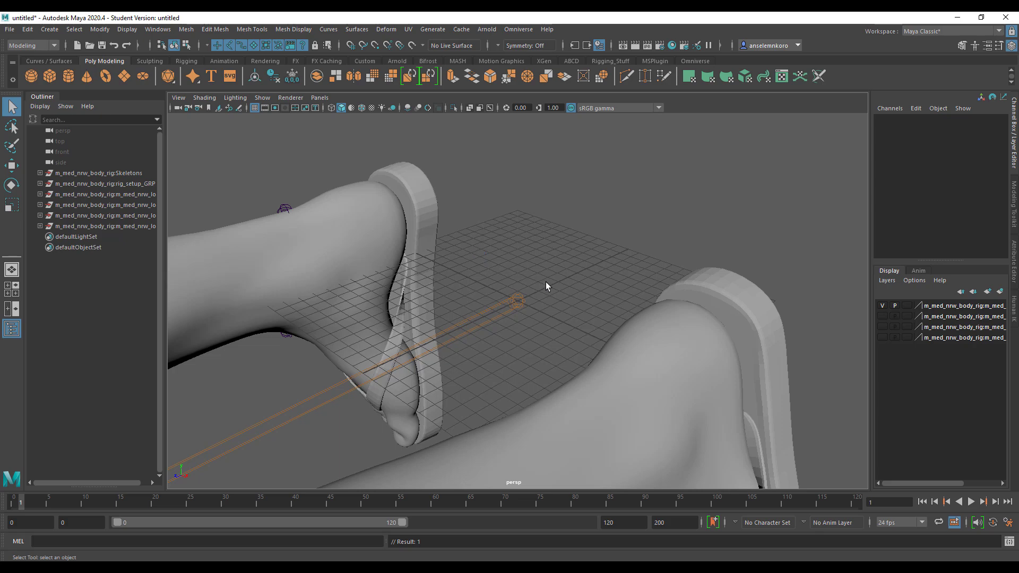
Stand the imported body upright by setting the root_drv joint's Rotate X to -90
scroll(546, 282, down, 10)
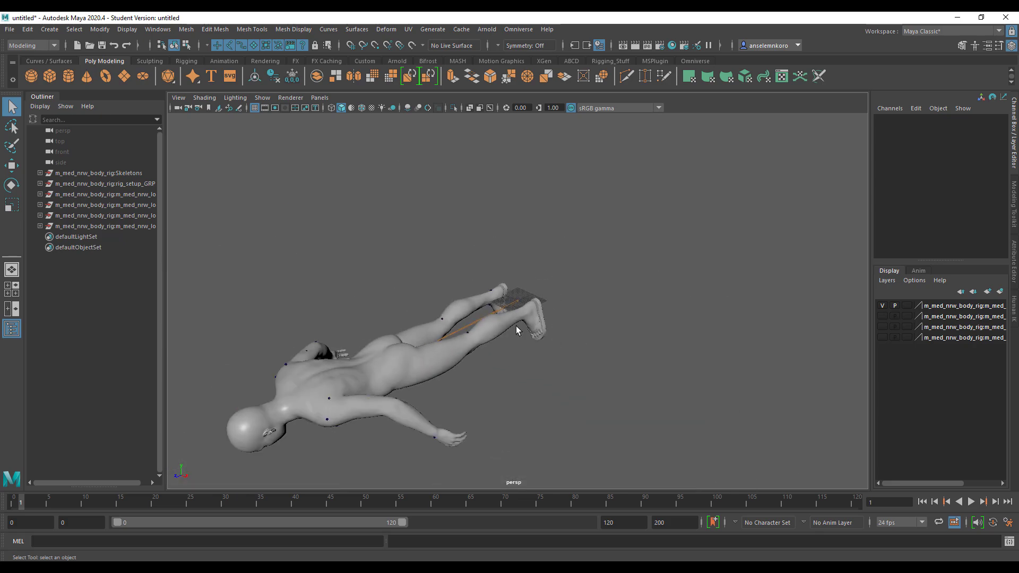
alt+drag(470, 388, 533, 339)
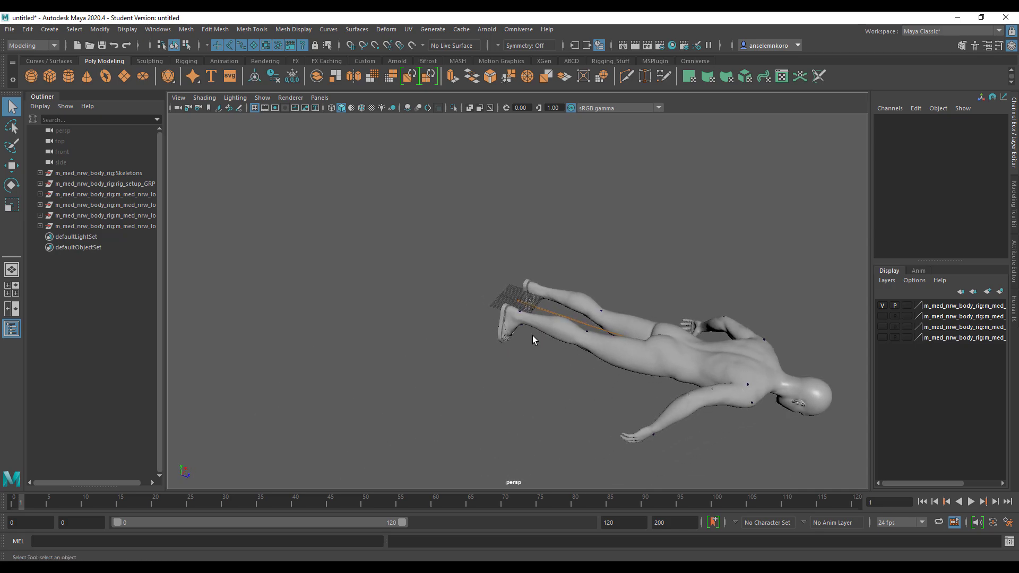
alt+right_drag(533, 339, 613, 398)
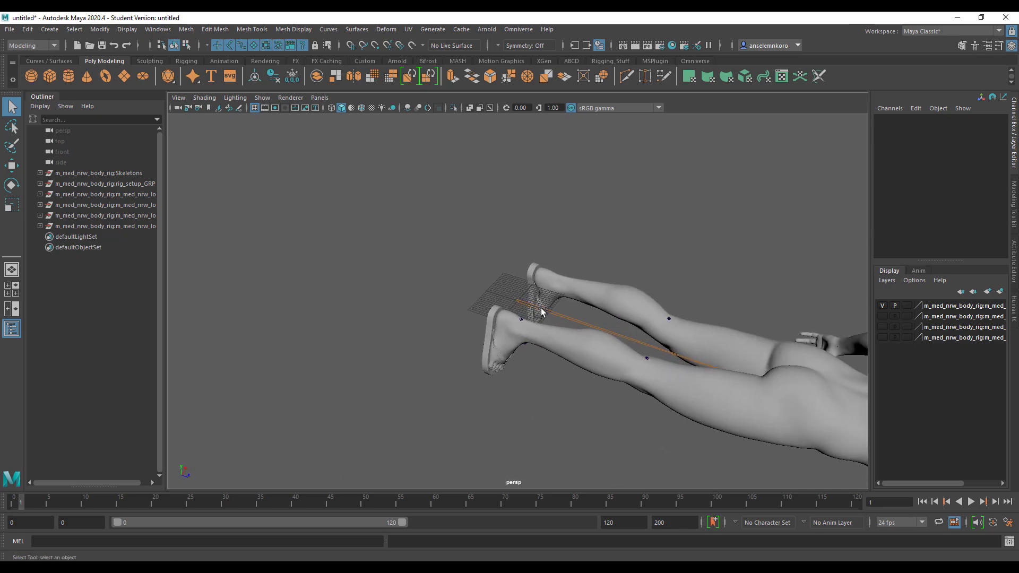
click(542, 312)
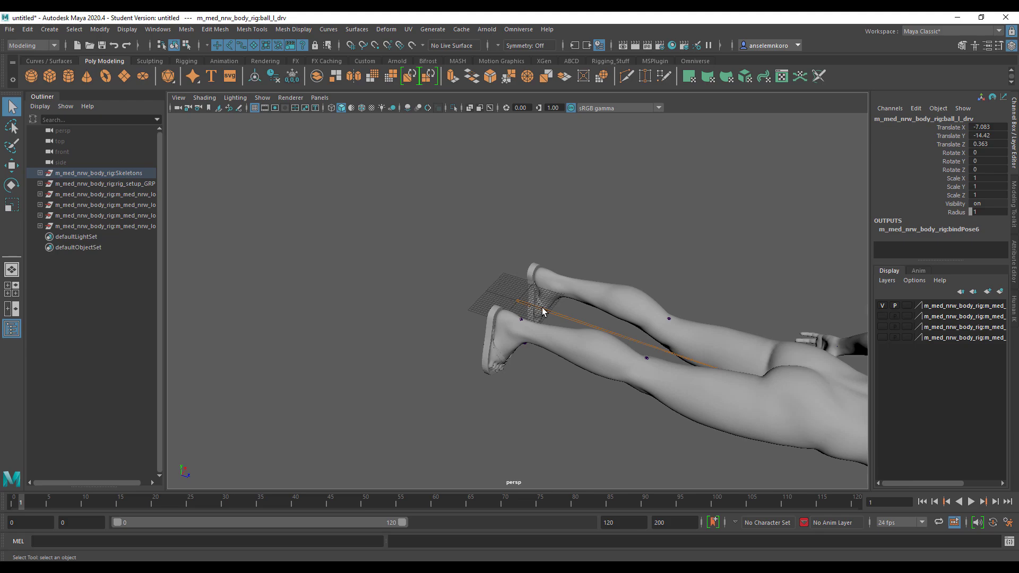
click(520, 302)
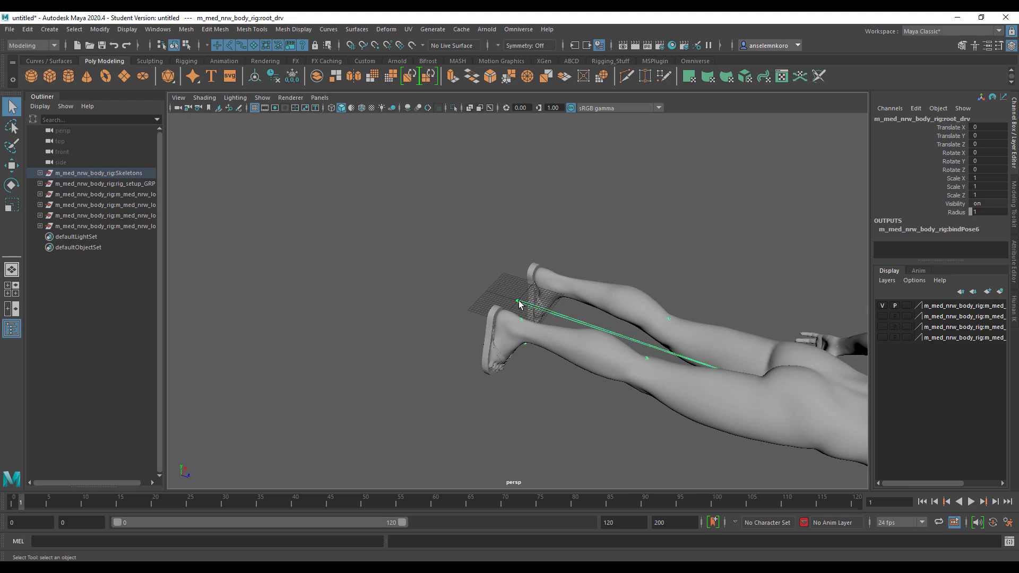
click(962, 171)
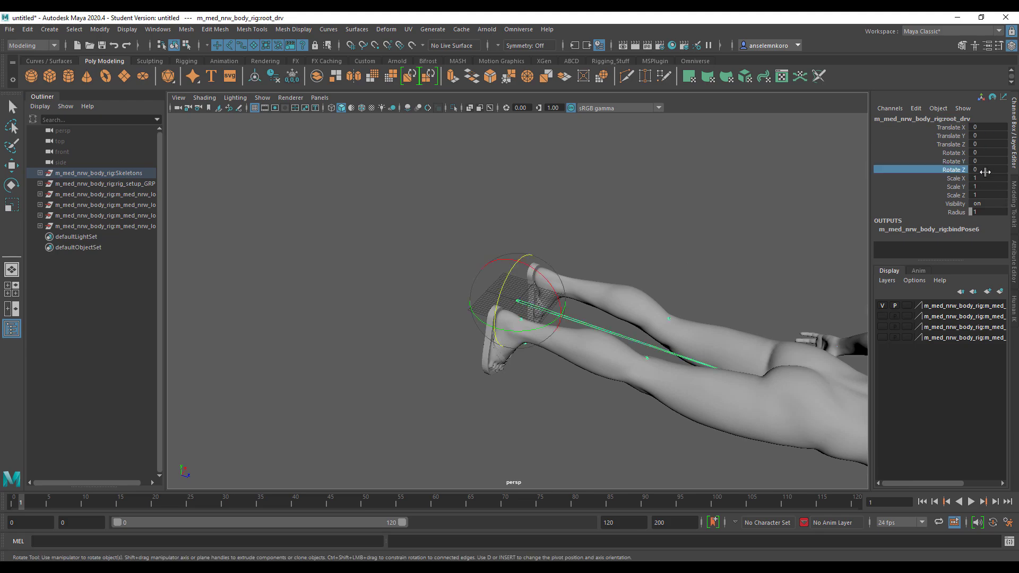
click(963, 161)
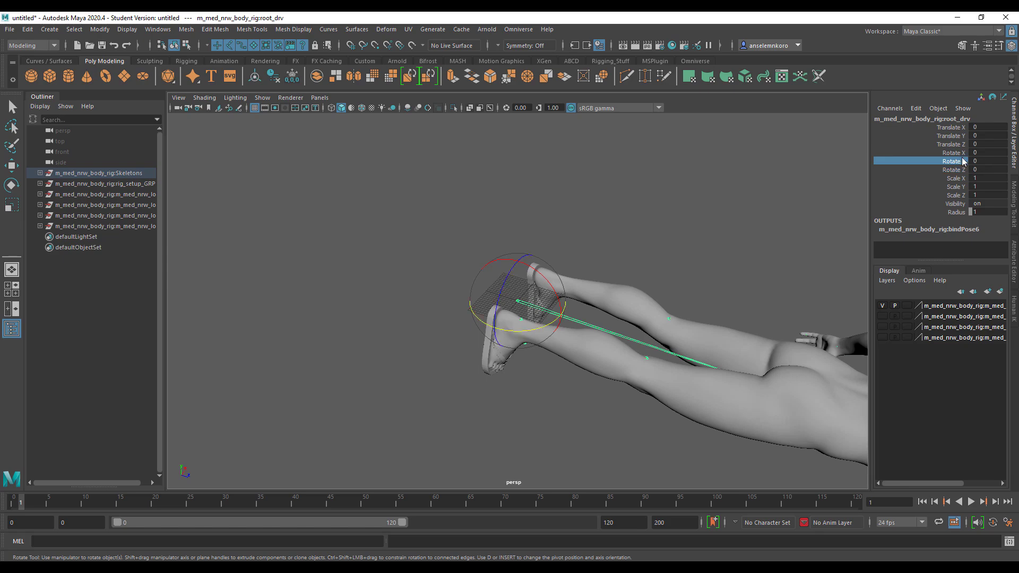
click(963, 153)
click(986, 152)
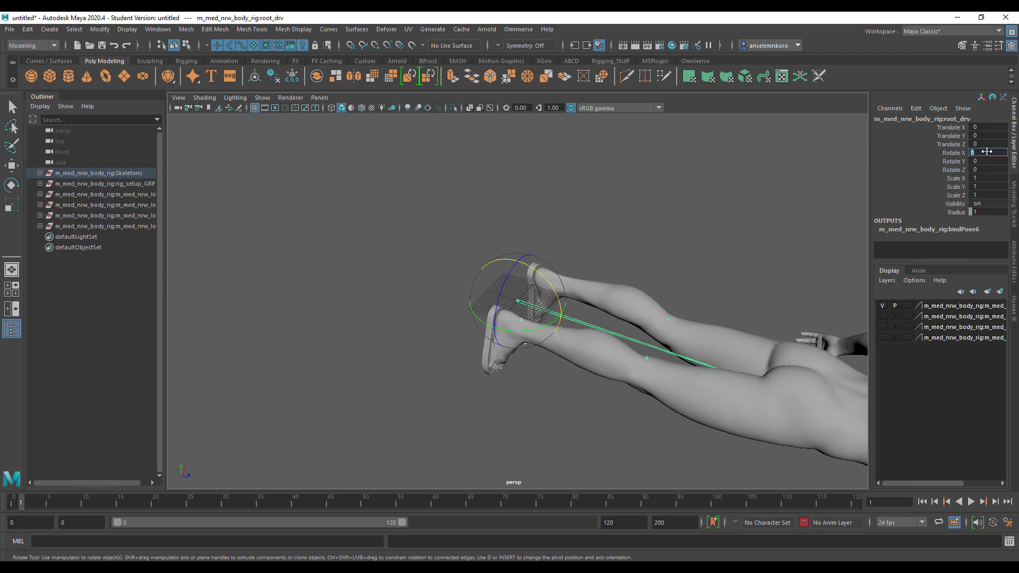
text(-9)
key(Return)
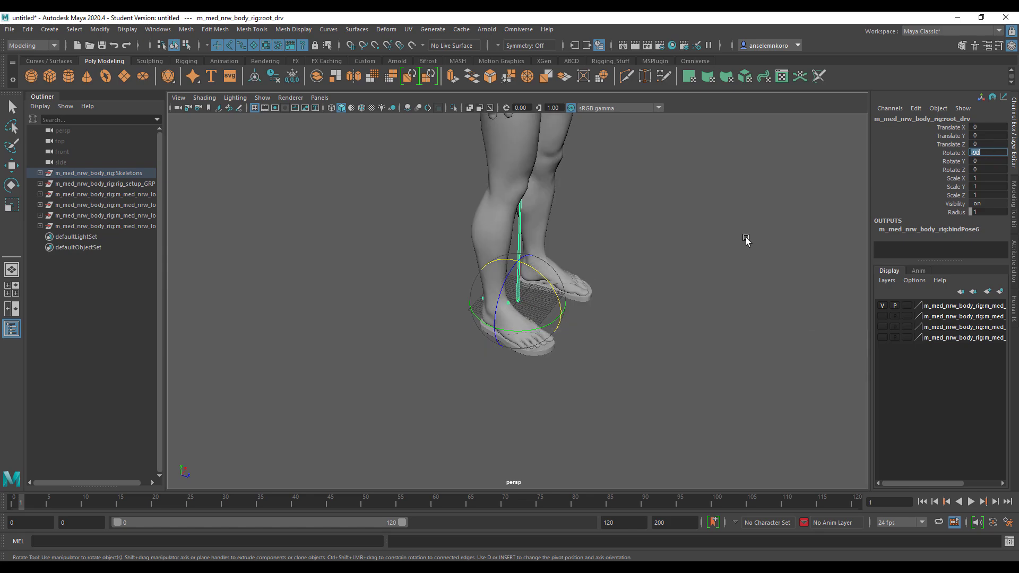
Examine the upright body mesh from several angles, from full figure to upper body
alt+middle_drag(649, 266, 626, 398)
alt+right_drag(626, 398, 427, 350)
alt+drag(424, 363, 539, 333)
scroll(539, 334, up, 8)
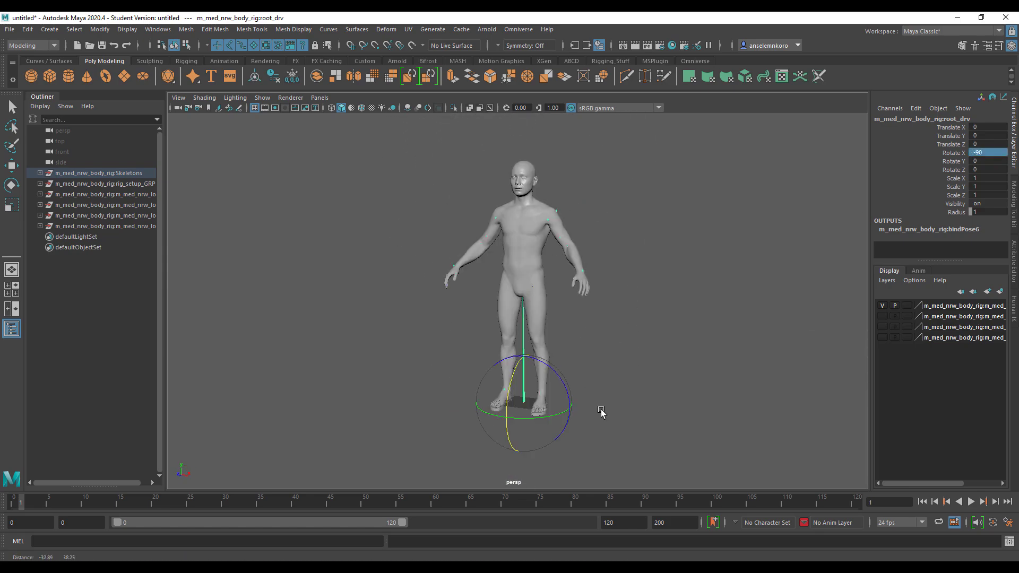
alt+drag(547, 371, 583, 372)
scroll(563, 395, down, 5)
alt+middle_drag(563, 396, 589, 300)
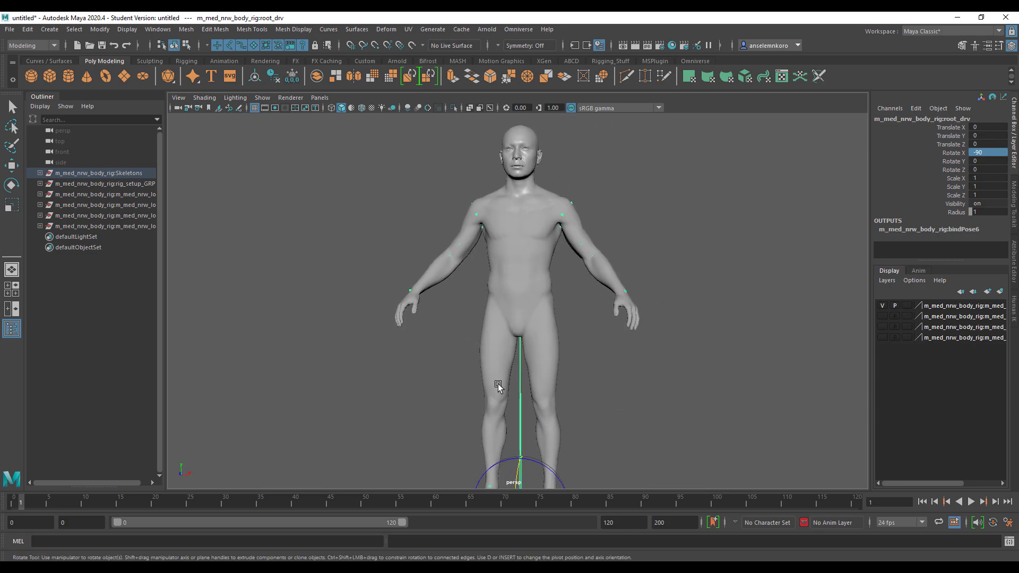
alt+middle_drag(600, 337, 598, 295)
alt+drag(359, 259, 482, 211)
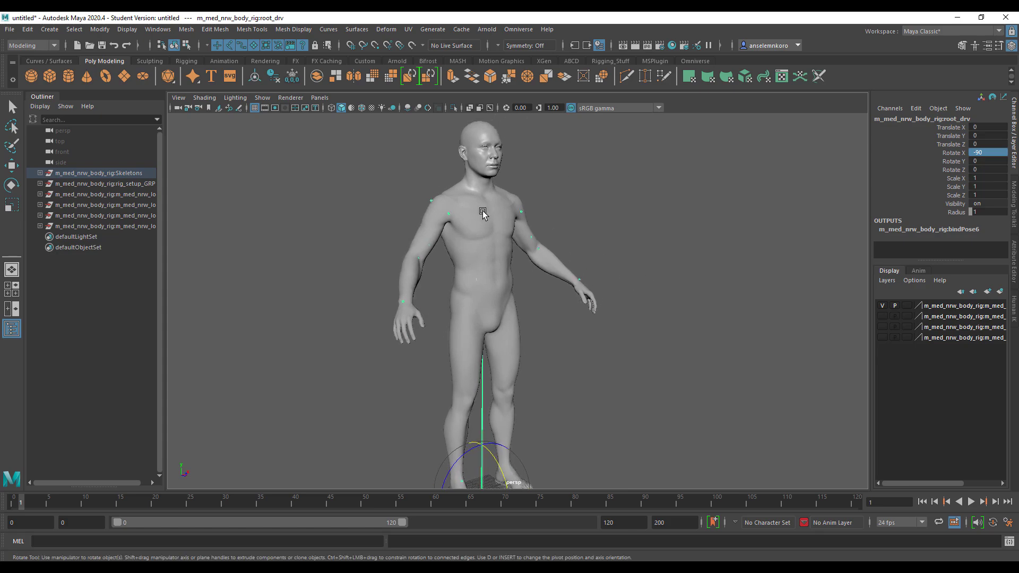
Turn on X-ray joints so the rig's skeleton shows through the body mesh
click(490, 108)
alt+drag(573, 229, 805, 391)
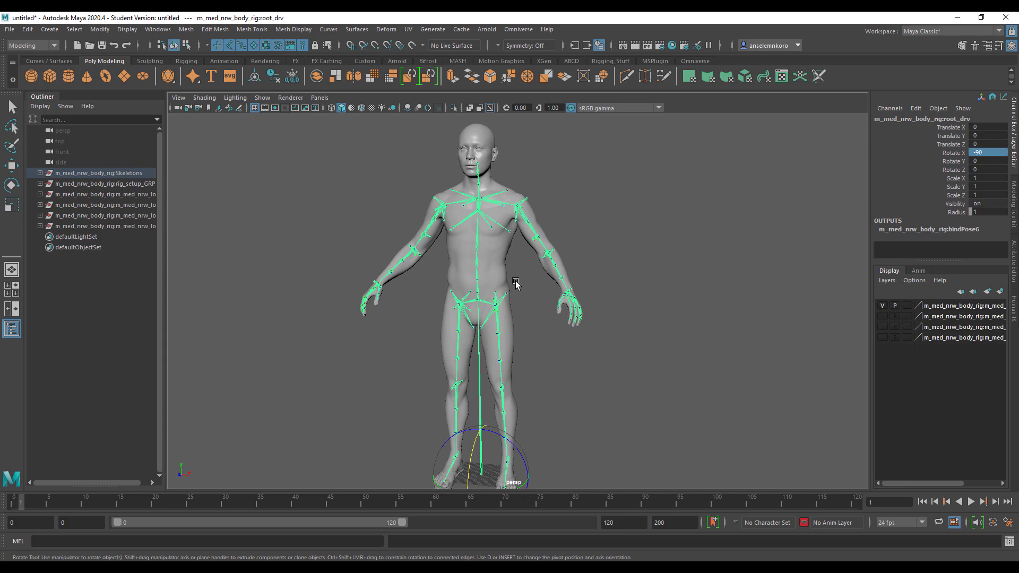
alt+drag(566, 298, 598, 316)
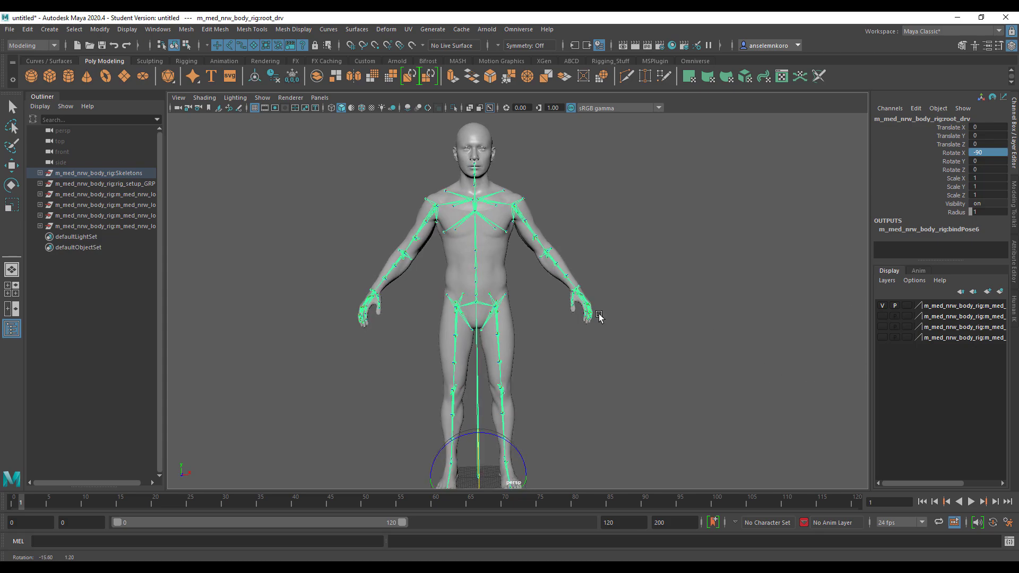
scroll(568, 320, up, 2)
alt+middle_drag(568, 320, 628, 358)
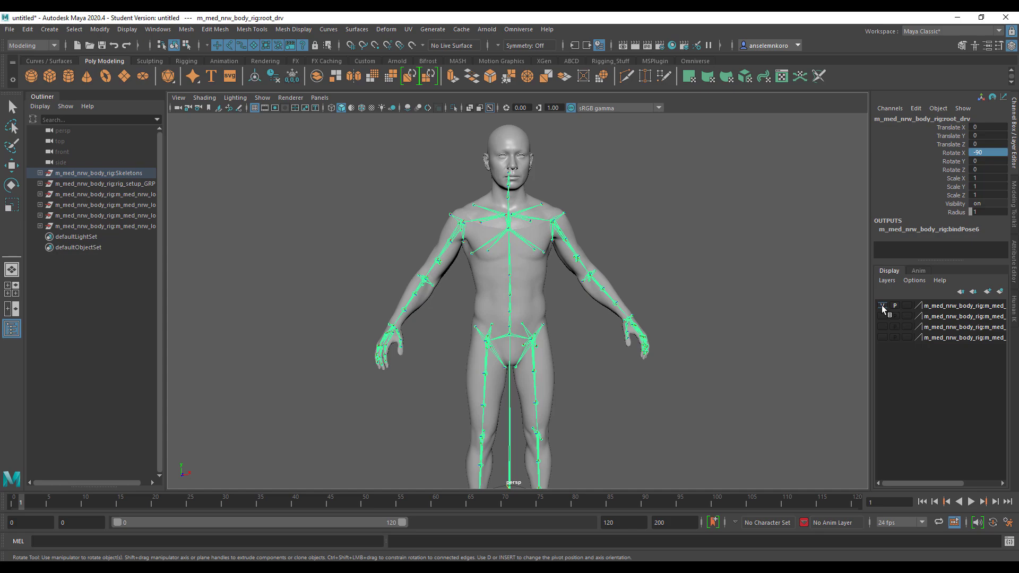
Hide the body mesh's display layer to leave only the rig's joints in the viewport
click(881, 305)
scroll(641, 377, down, 3)
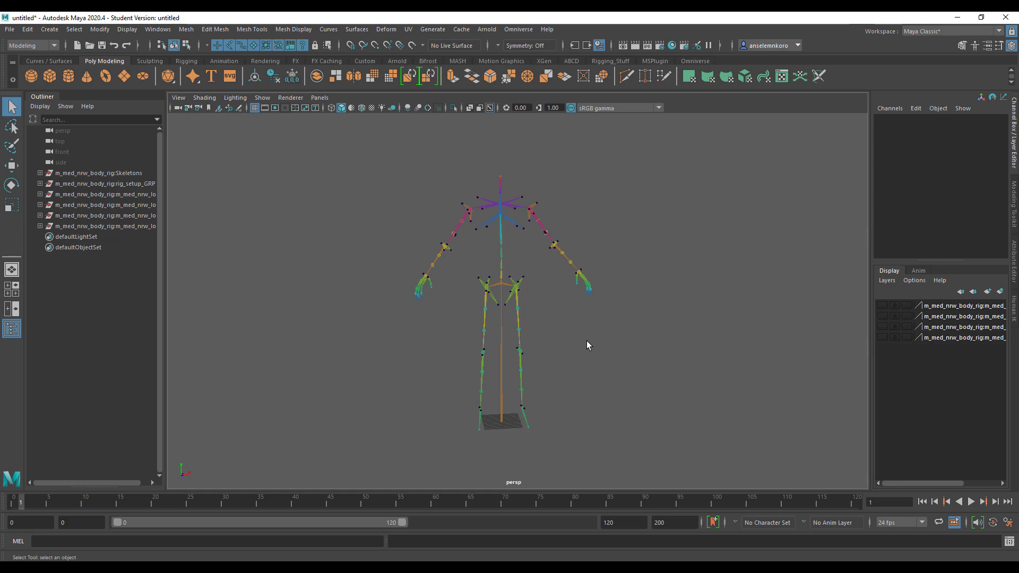
alt+middle_drag(499, 270, 509, 294)
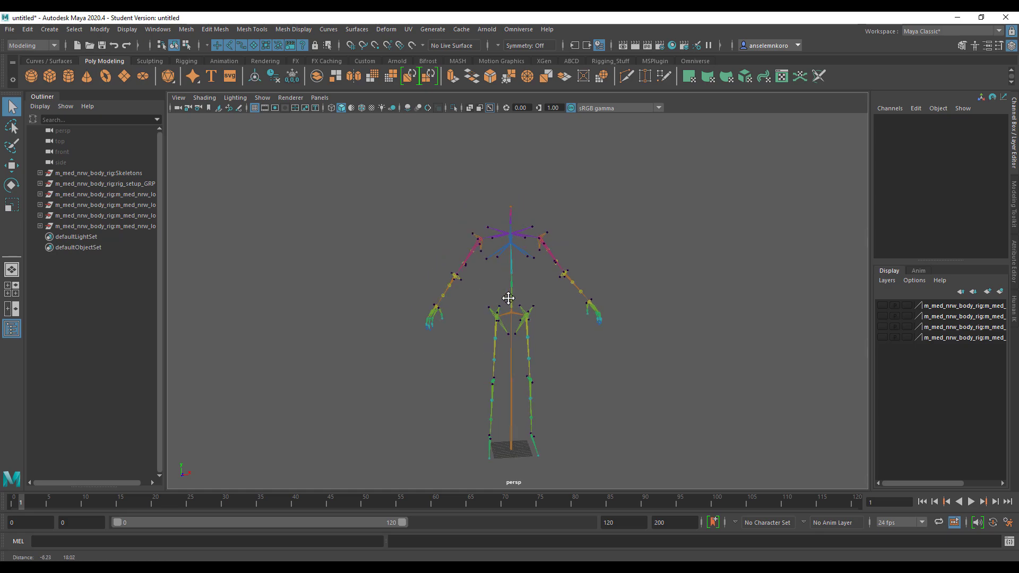
alt+right_drag(445, 283, 533, 365)
alt+drag(522, 336, 491, 329)
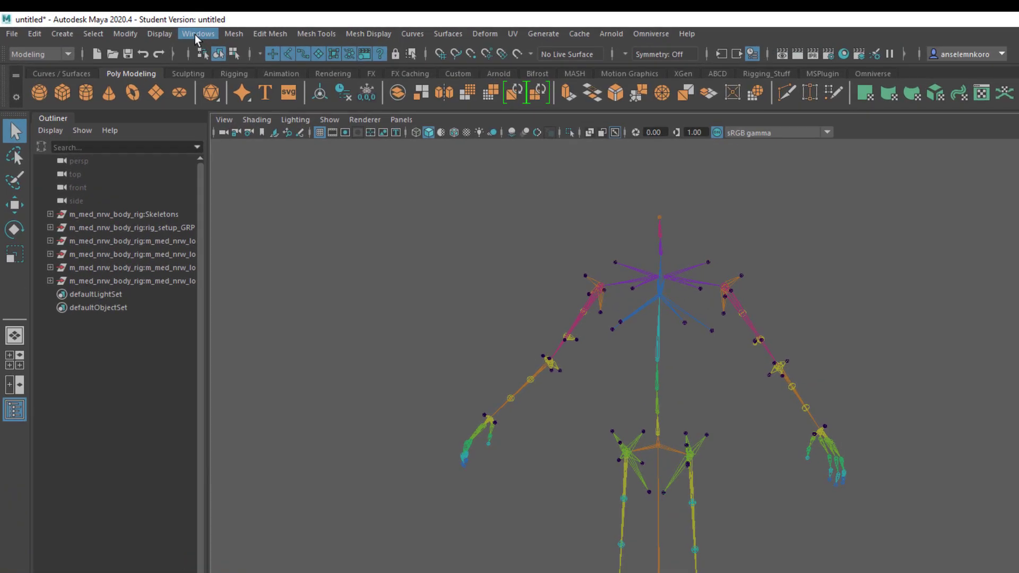
Open the Rokoko Motion Library and move its window over the outliner side of the scene
click(296, 46)
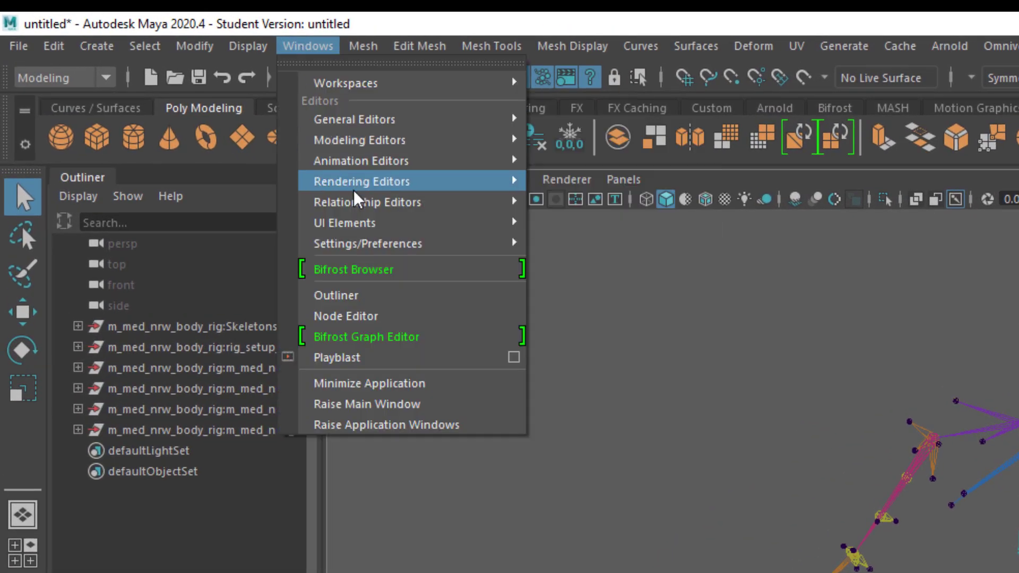
mouse_move(355, 165)
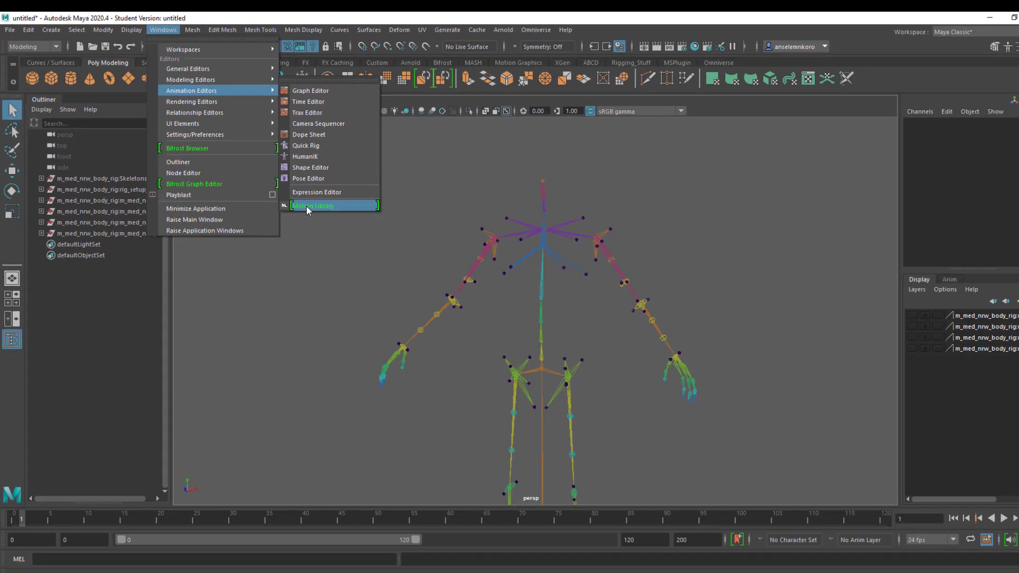
click(571, 379)
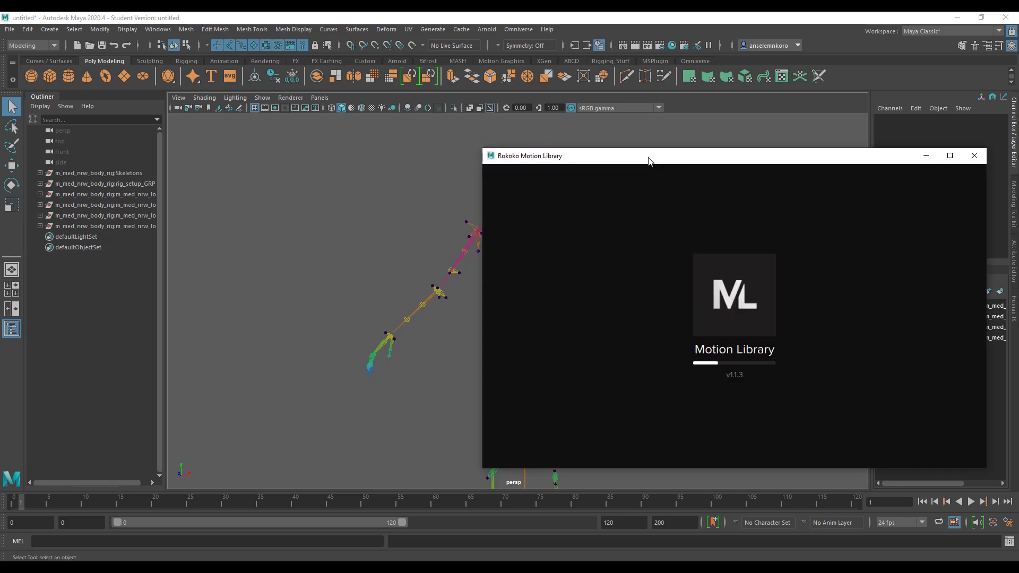
drag(626, 157, 231, 138)
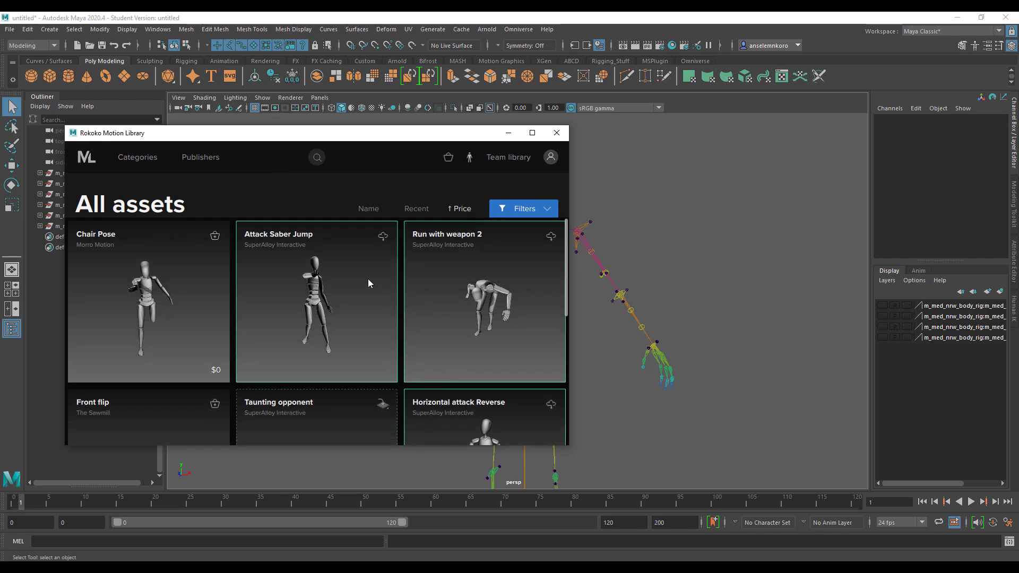
Download the "Run with weapon 2" motion from the Motion Library, import it into the scene and minimize the library window
scroll(254, 245, down, 3)
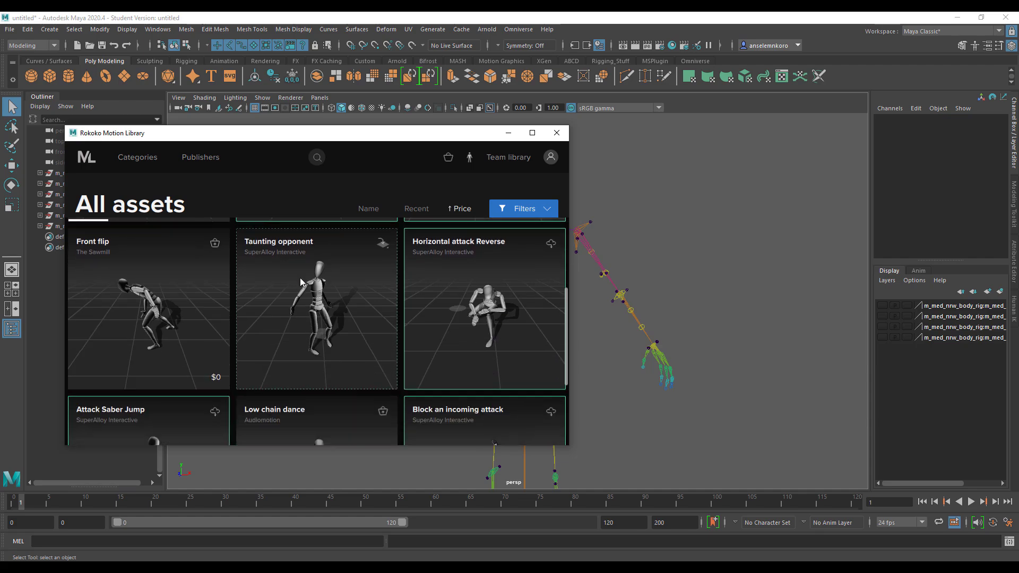
scroll(344, 324, up, 3)
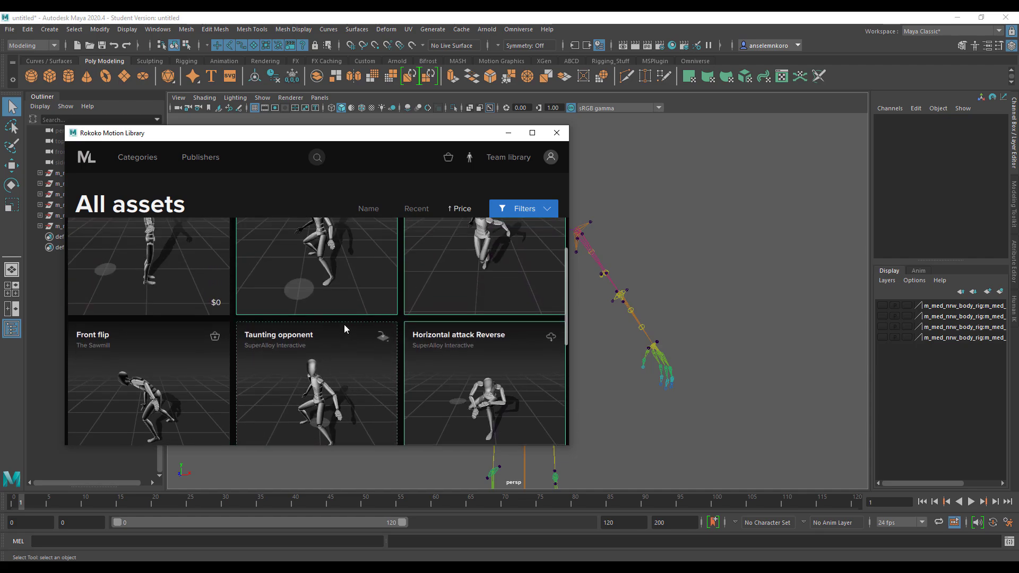
scroll(344, 328, up, 1)
scroll(344, 328, down, 1)
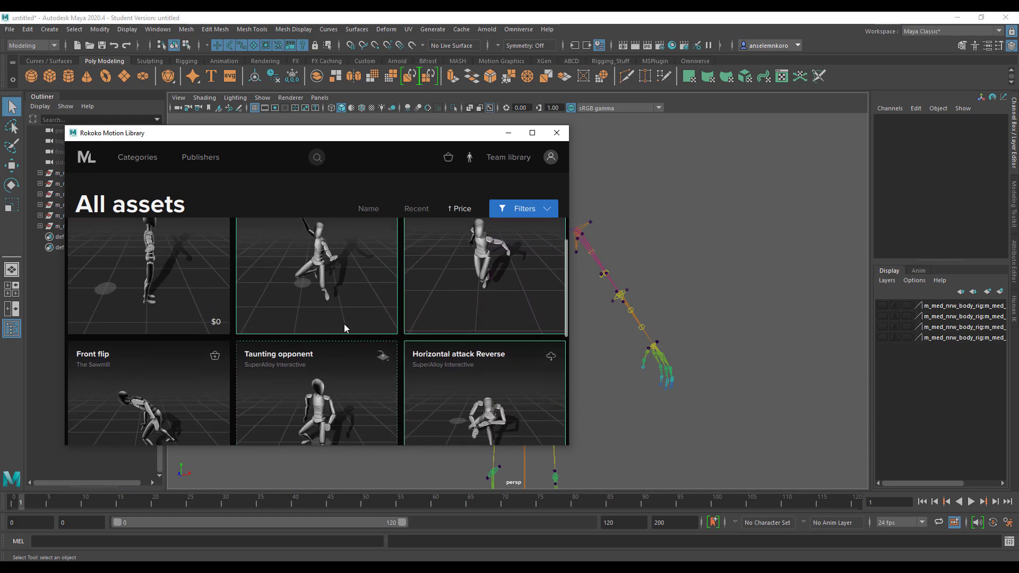
scroll(345, 326, down, 2)
scroll(344, 326, down, 3)
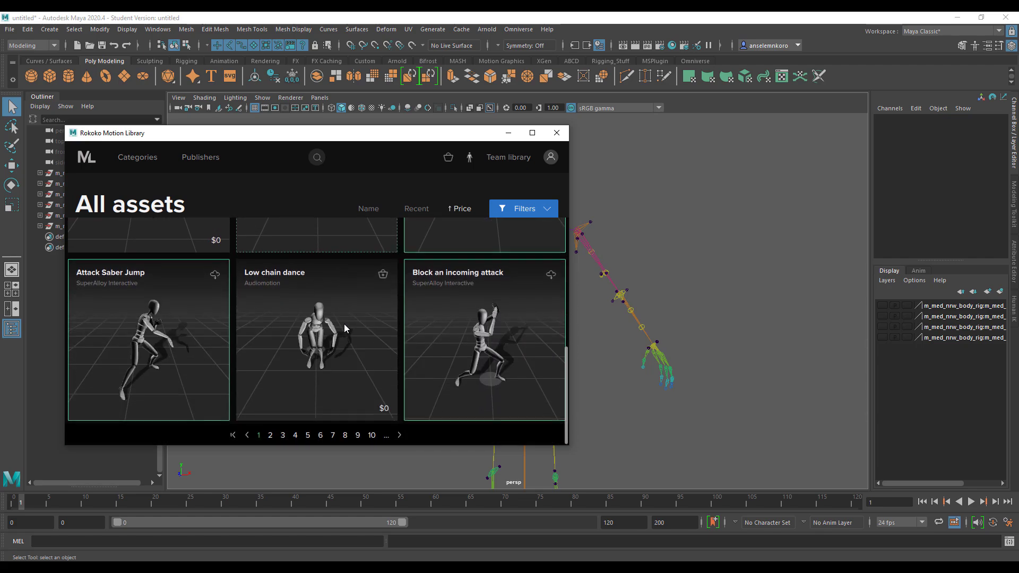
scroll(344, 324, up, 10)
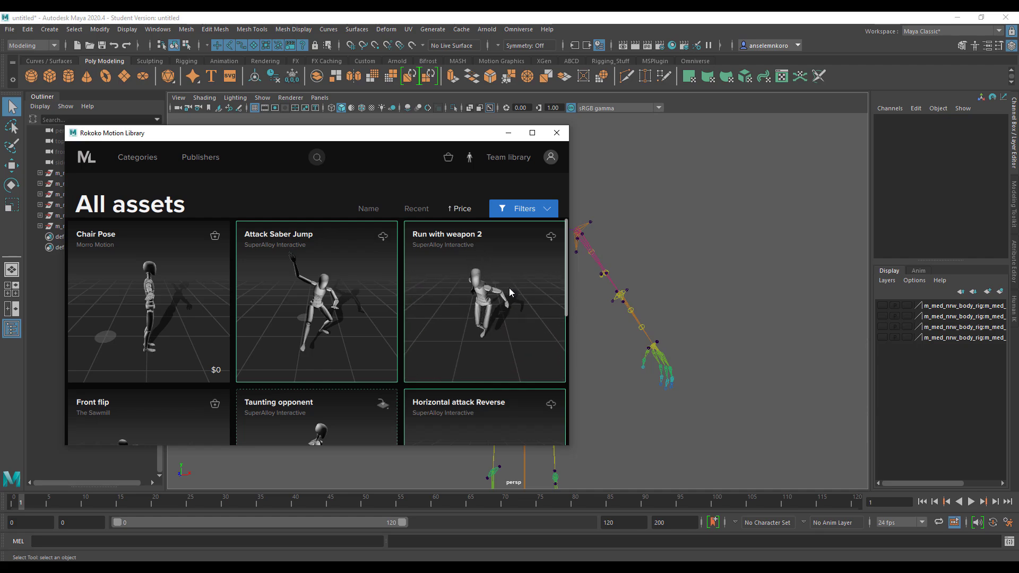
click(552, 237)
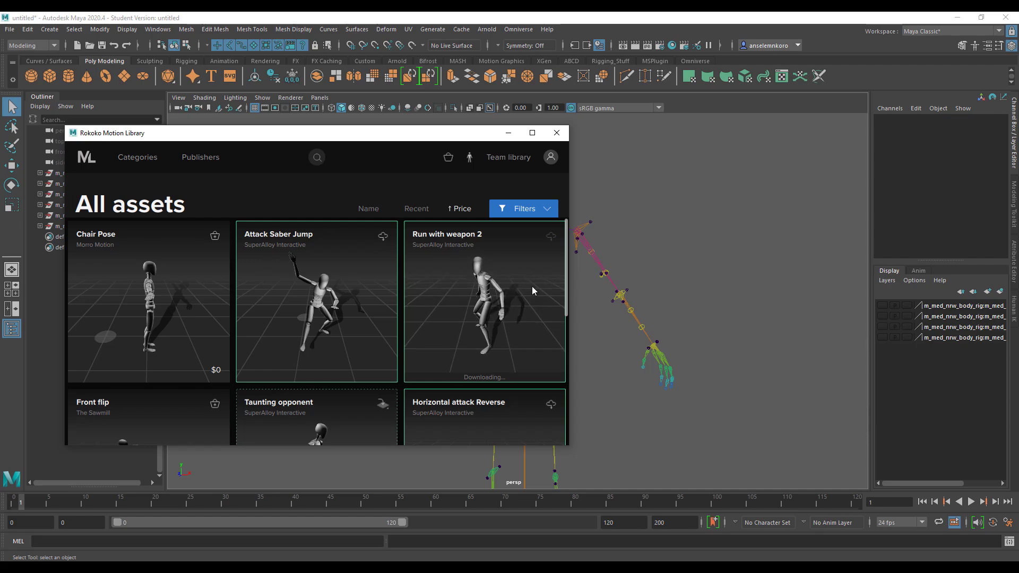
click(551, 237)
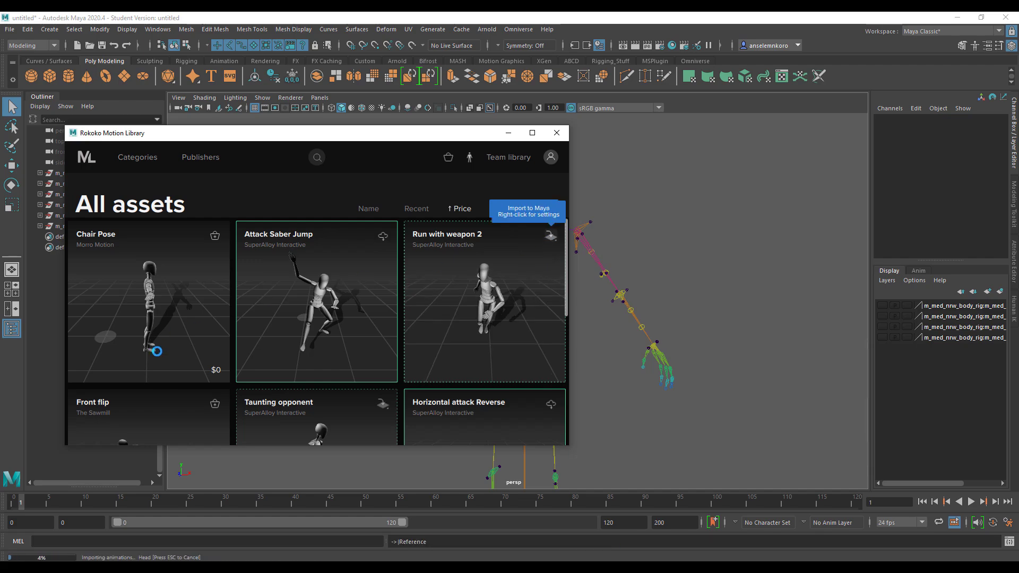
click(513, 134)
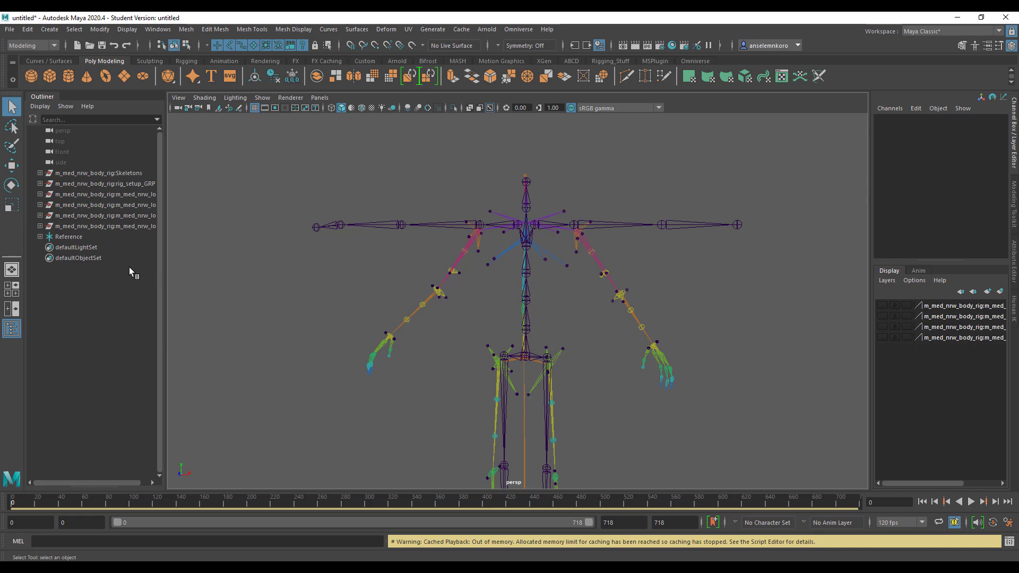
Move the imported Reference skeleton along X to about -150.8, beside the MetaHuman rig
click(68, 237)
scroll(592, 364, down, 5)
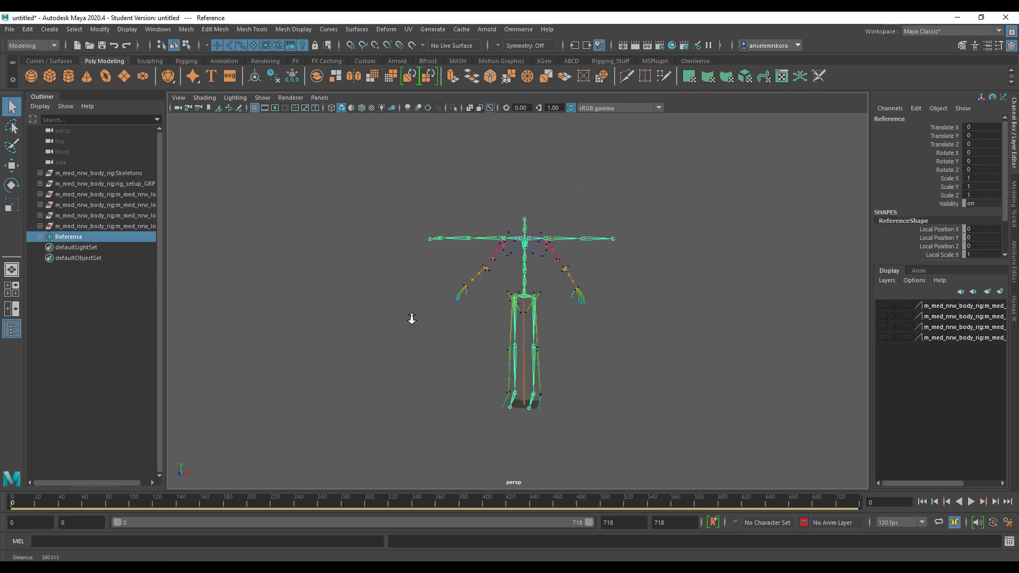
click(12, 166)
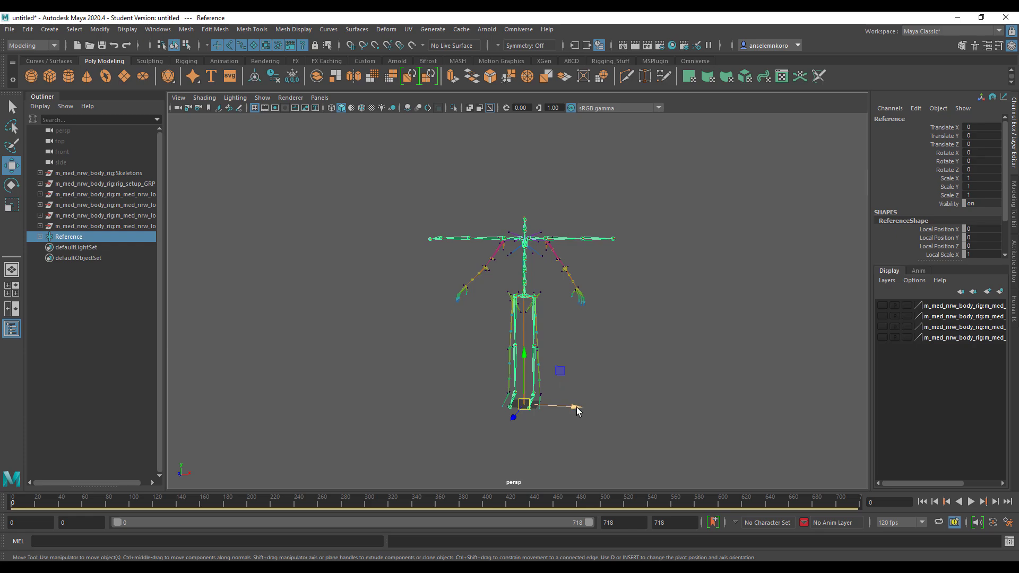
drag(571, 406, 405, 399)
scroll(523, 368, up, 4)
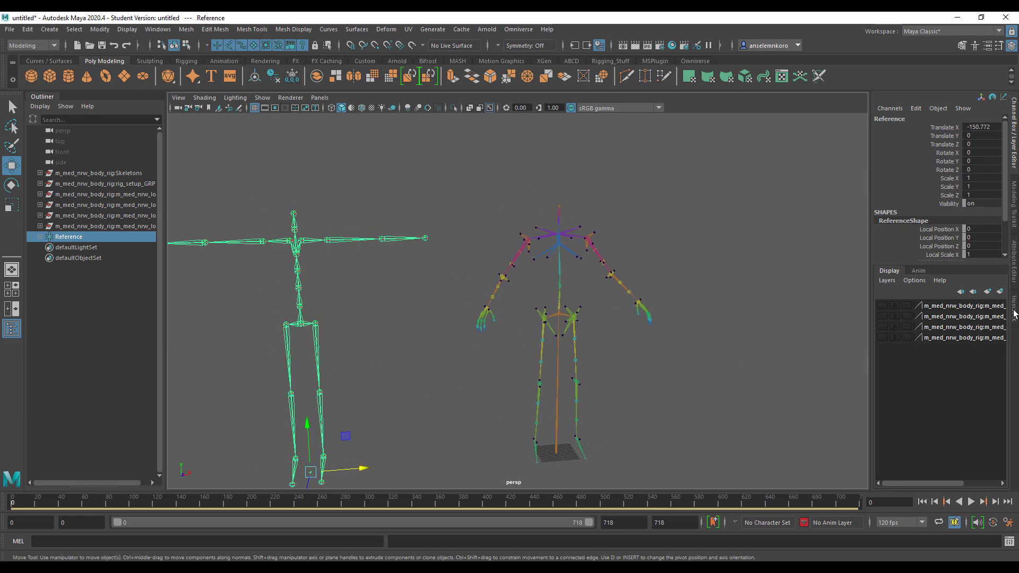
alt+middle_drag(494, 373, 553, 347)
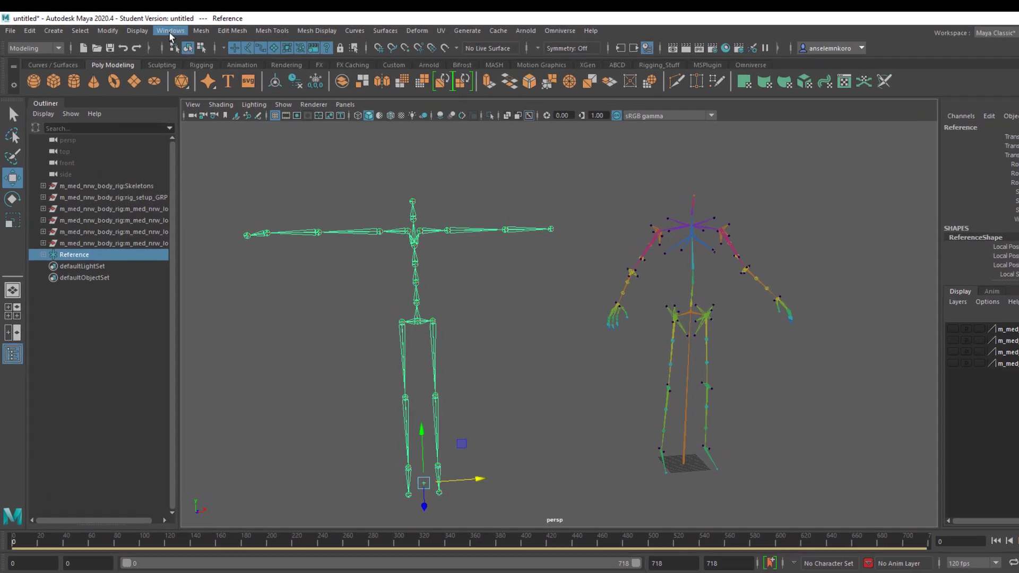
Open the HumanIK character controls, keeping both skeletons in view
click(158, 29)
mouse_move(284, 134)
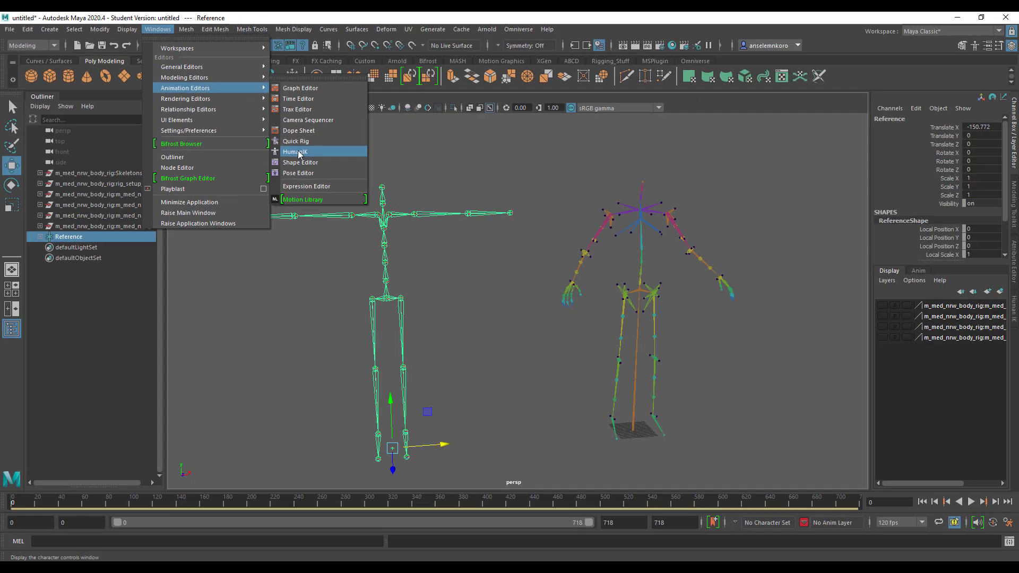
click(299, 152)
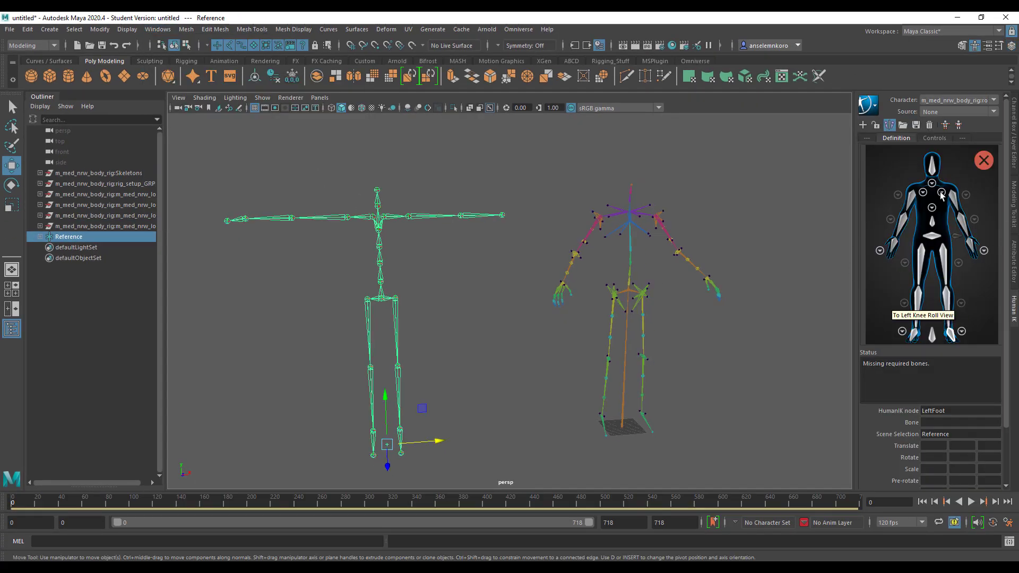
alt+middle_drag(750, 329, 698, 327)
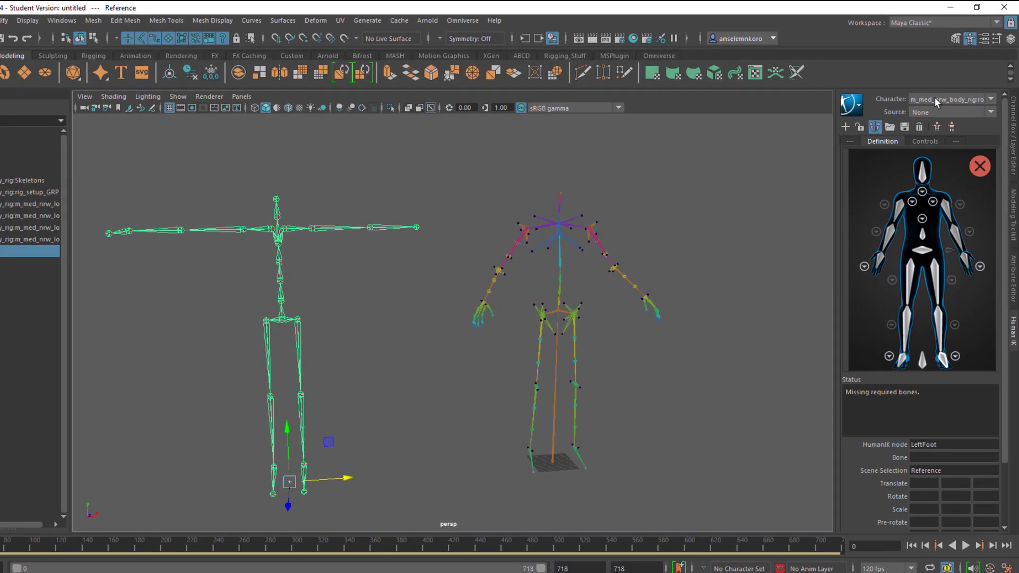
Set the HumanIK character to Character, deselect the motion skeleton and check its definition and controls
click(950, 100)
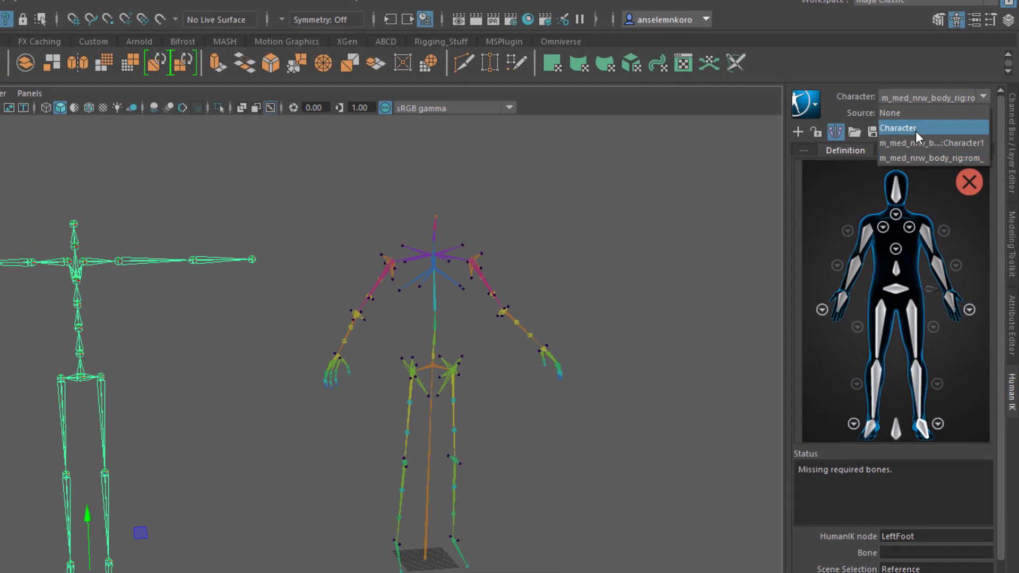
click(912, 128)
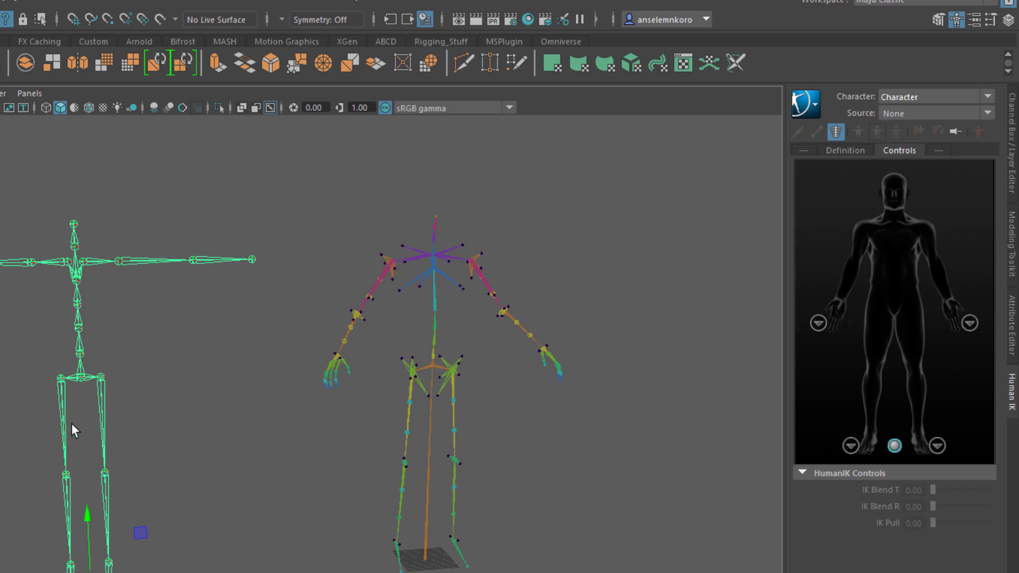
click(16, 371)
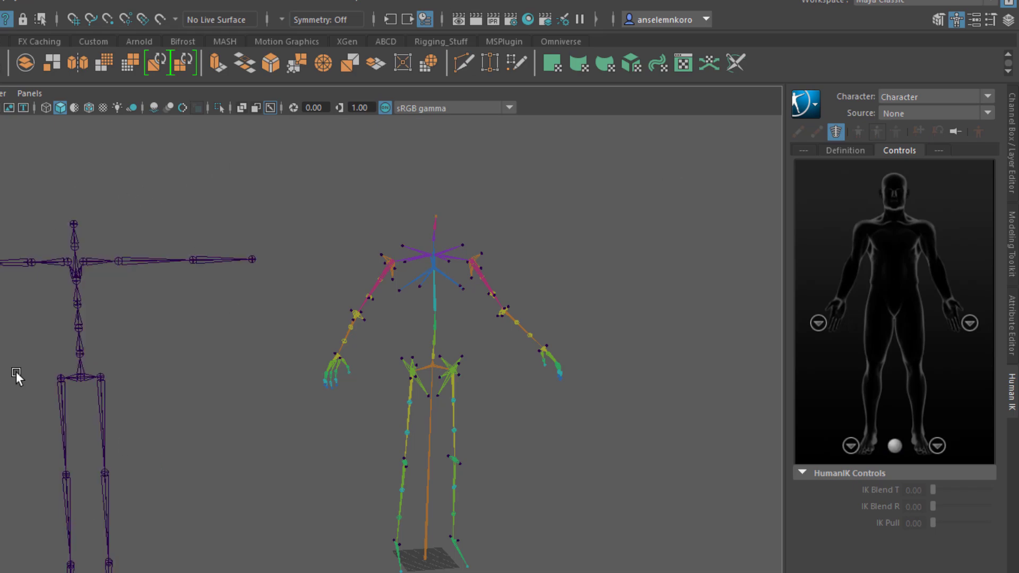
click(847, 150)
click(898, 150)
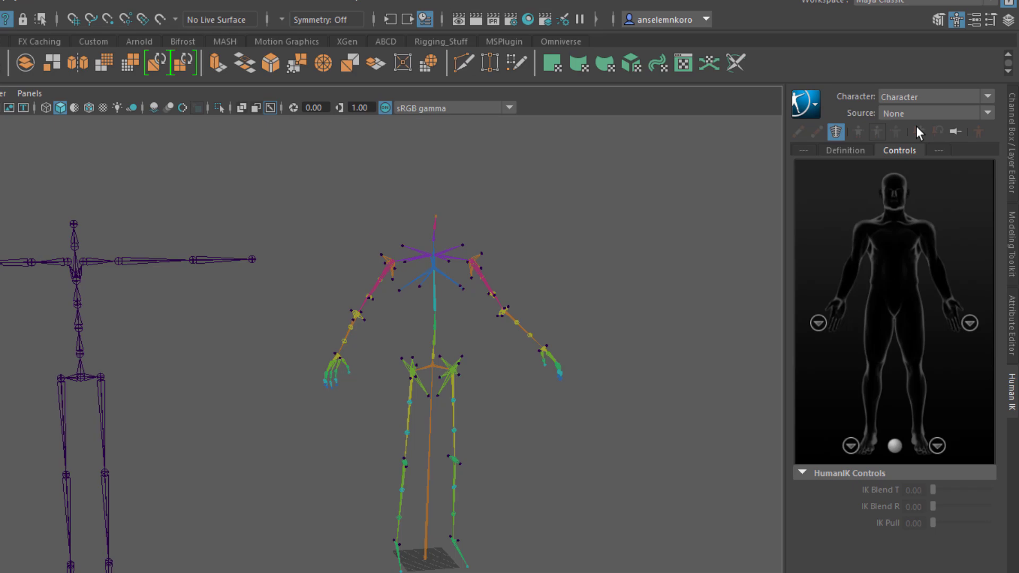
Switch the HumanIK character to the body rig's Character1 and delete its skeleton definition
click(919, 96)
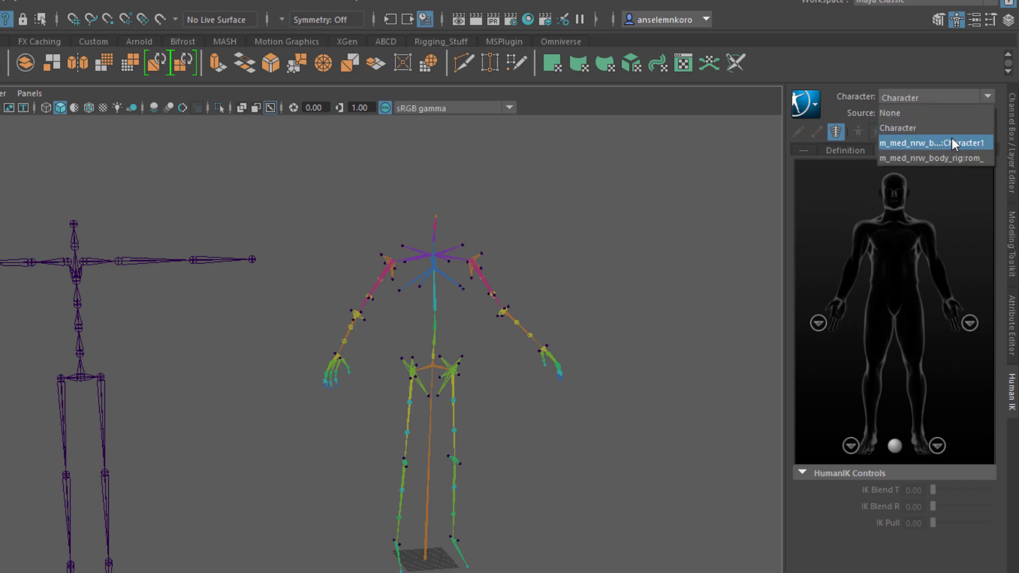
click(975, 157)
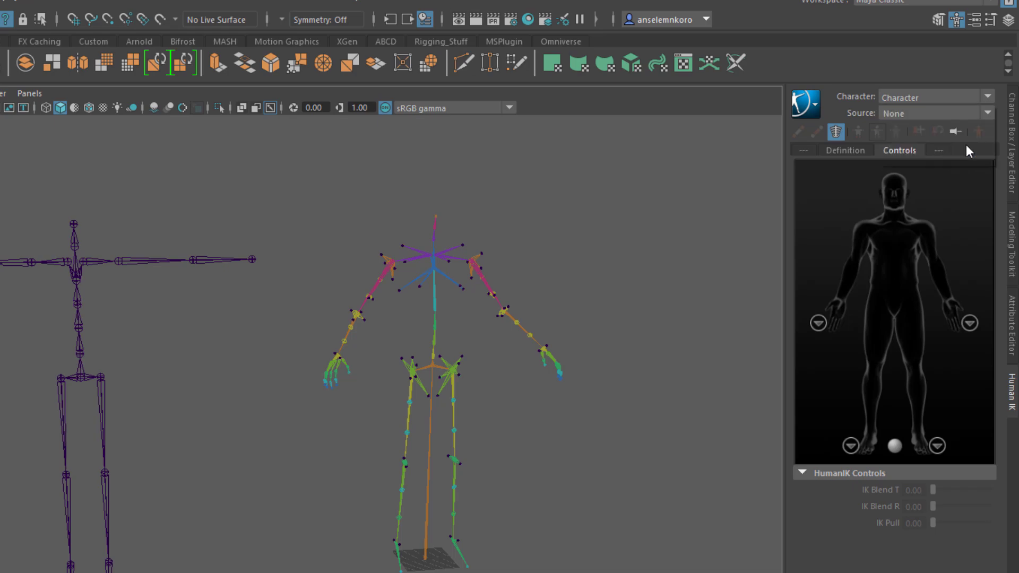
click(847, 152)
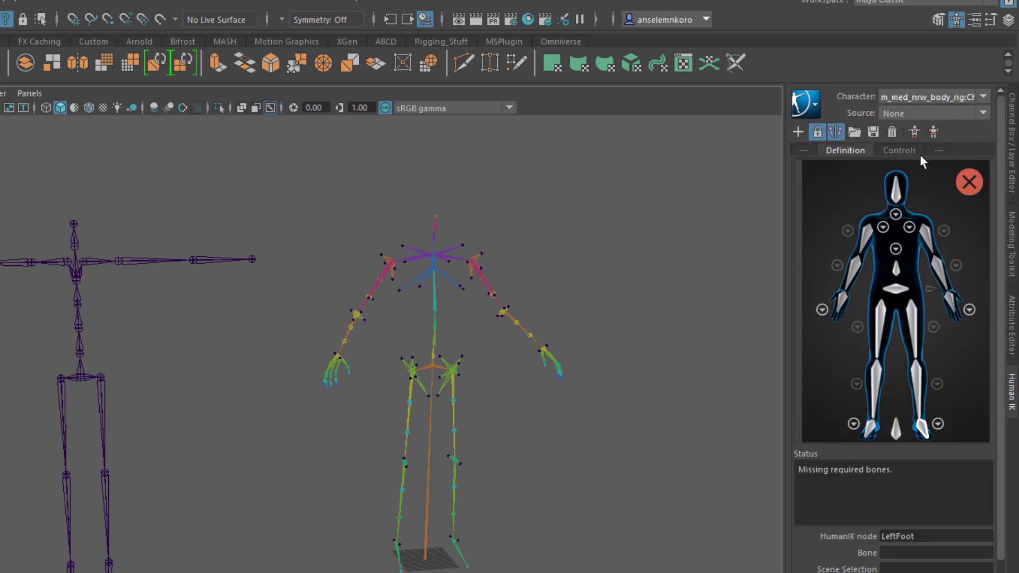
click(893, 133)
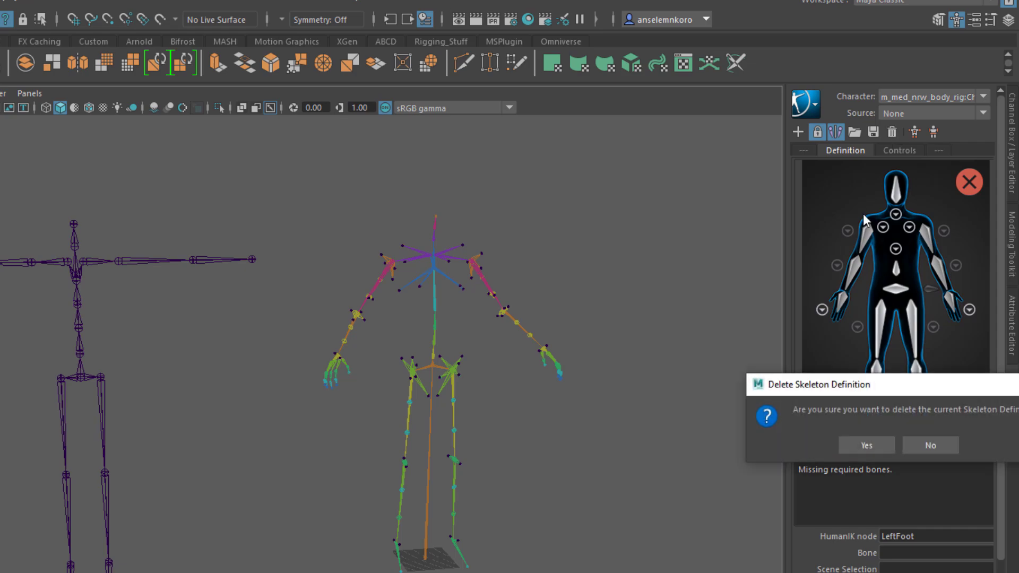
click(858, 441)
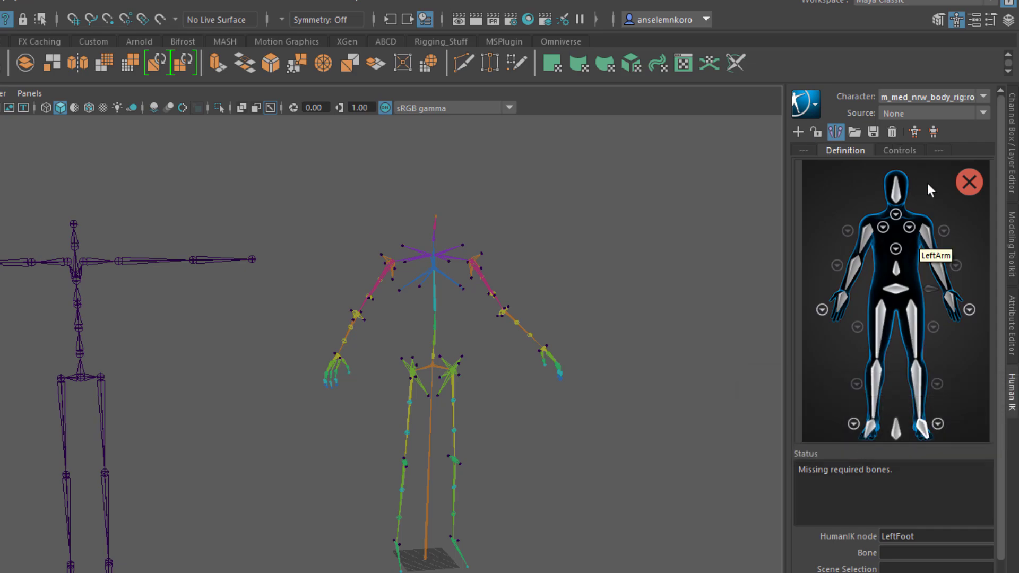
Delete the skeleton definition of the body rig's rom_ character as well
click(944, 100)
click(905, 143)
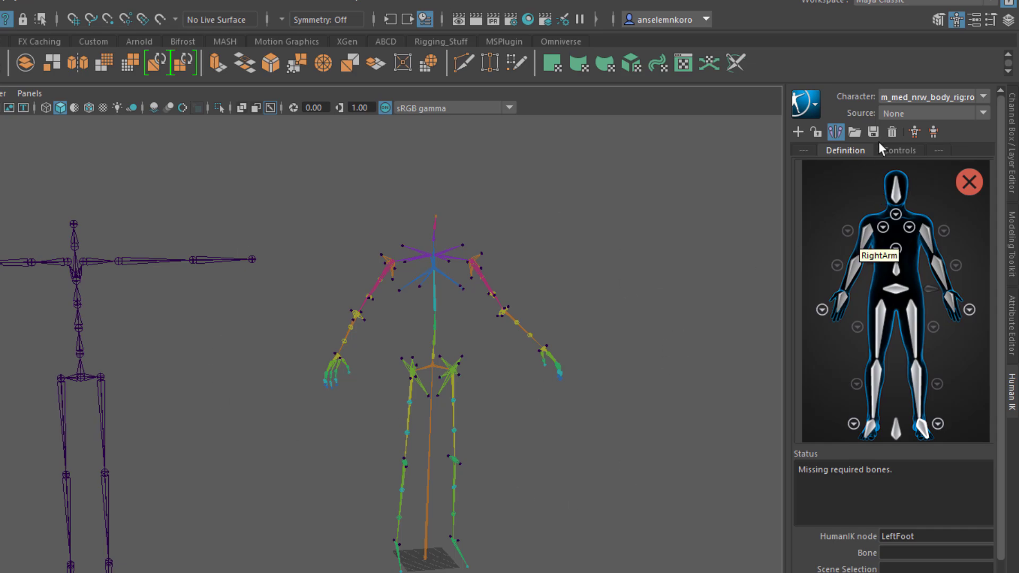
click(892, 132)
click(868, 445)
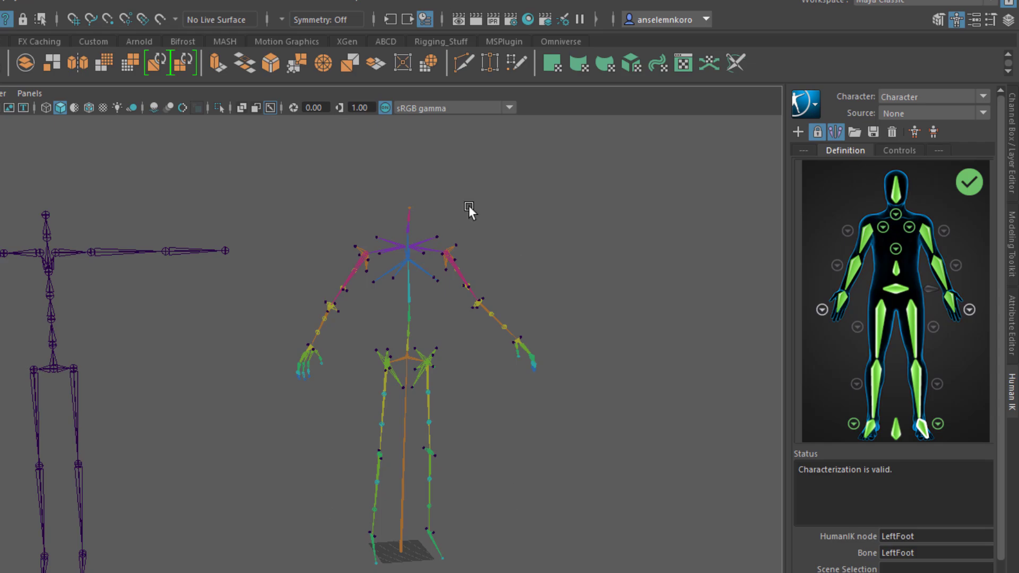
Set the HumanIK character to None and create a new character definition
click(944, 97)
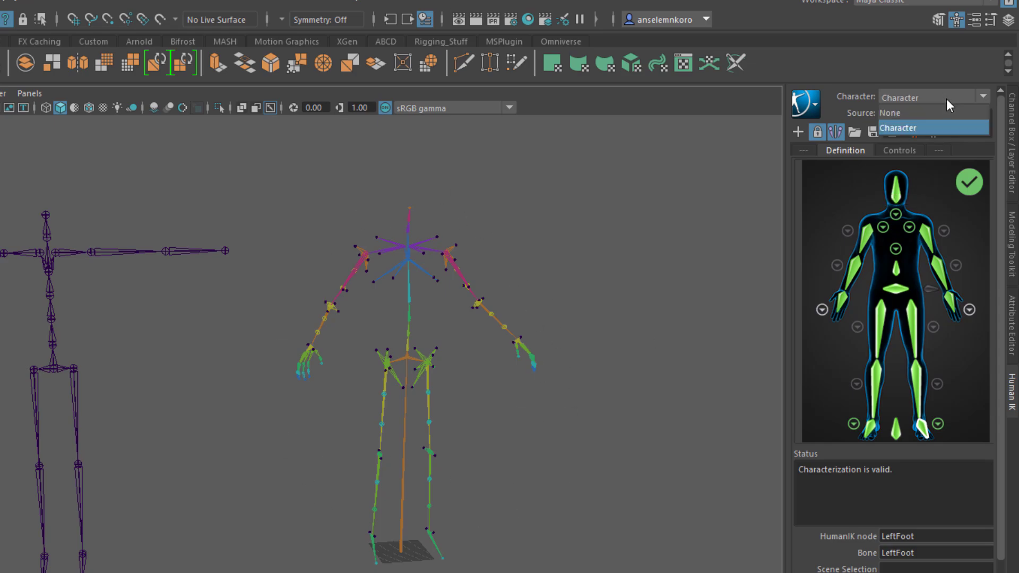
click(890, 112)
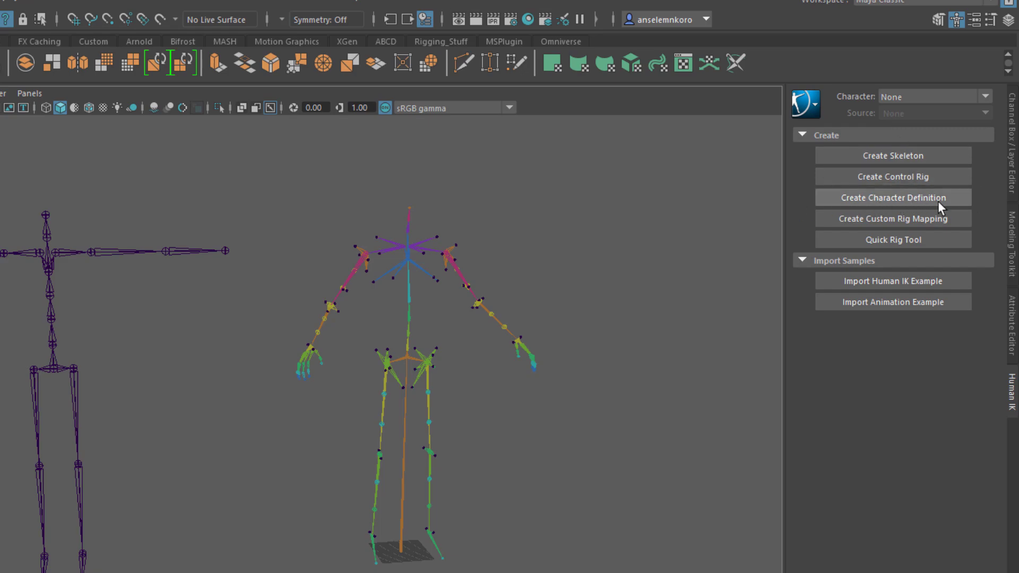
click(893, 196)
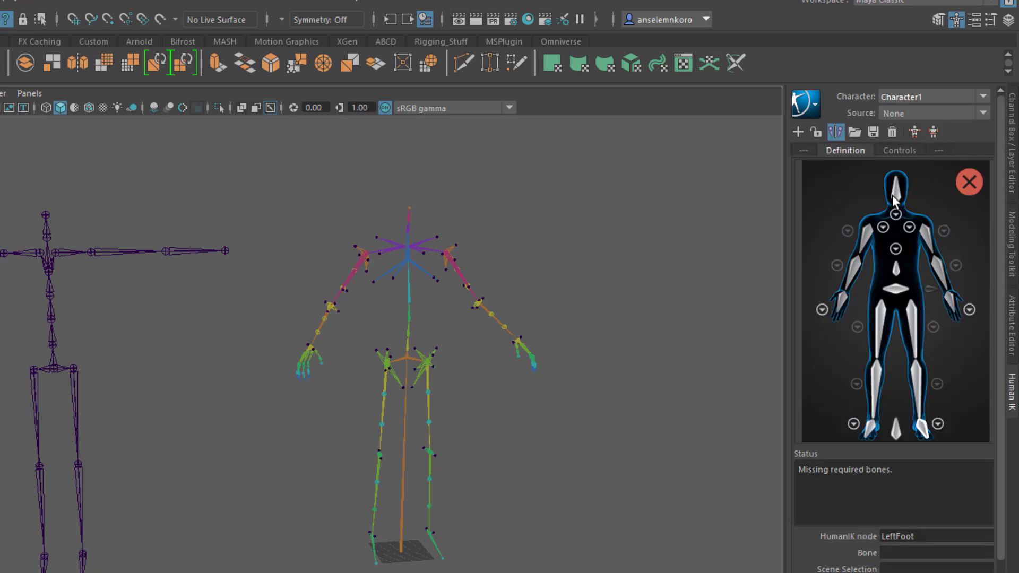
Map the RightLeg node to the MetaHuman's right calf joint, with LeftLeg mirrored to the left calf
alt+middle_drag(412, 423, 361, 378)
alt+right_drag(361, 378, 464, 531)
alt+middle_drag(464, 531, 355, 463)
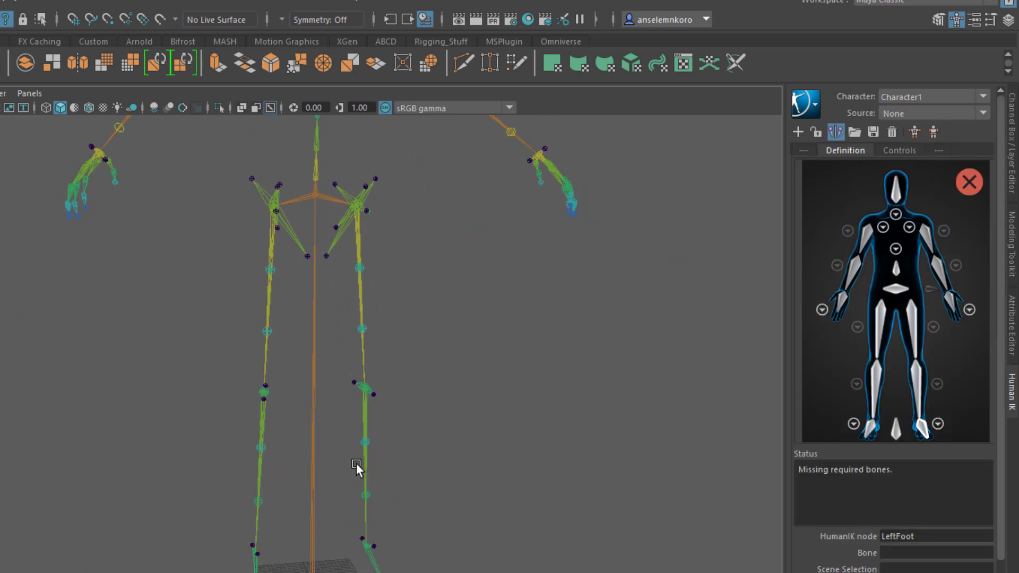
alt+right_drag(355, 463, 457, 571)
alt+middle_drag(448, 543, 532, 329)
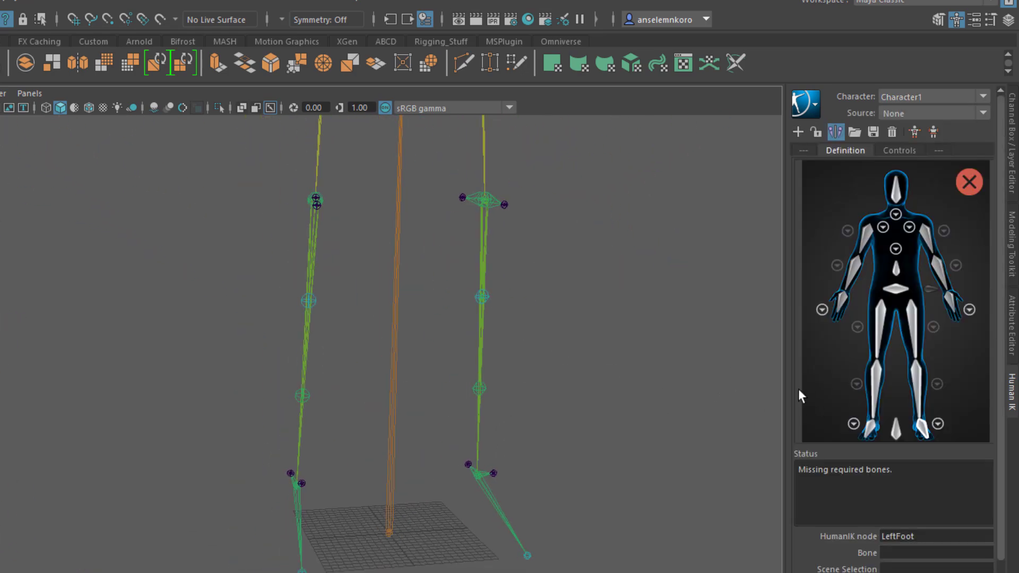
click(874, 386)
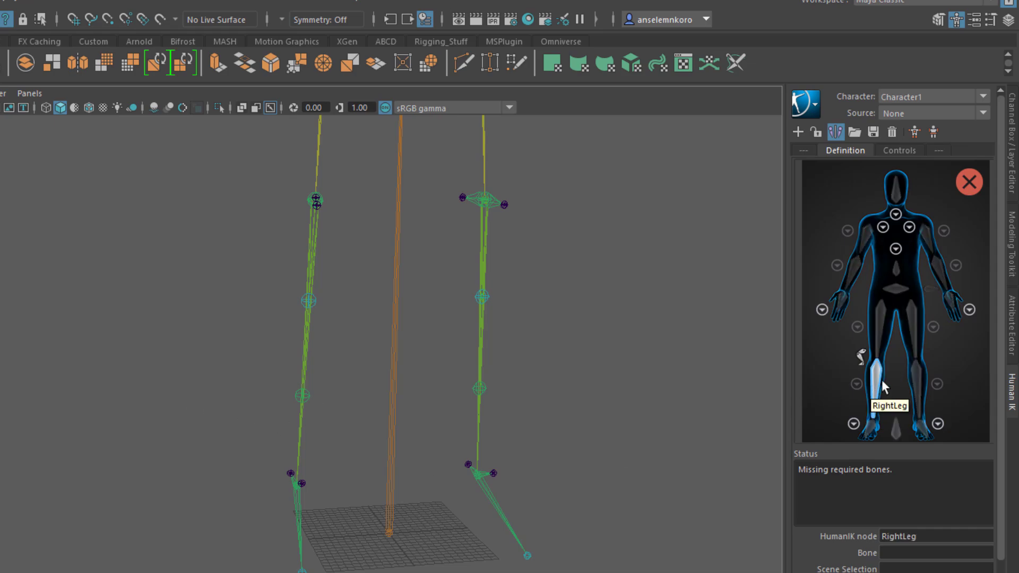
drag(270, 431, 339, 450)
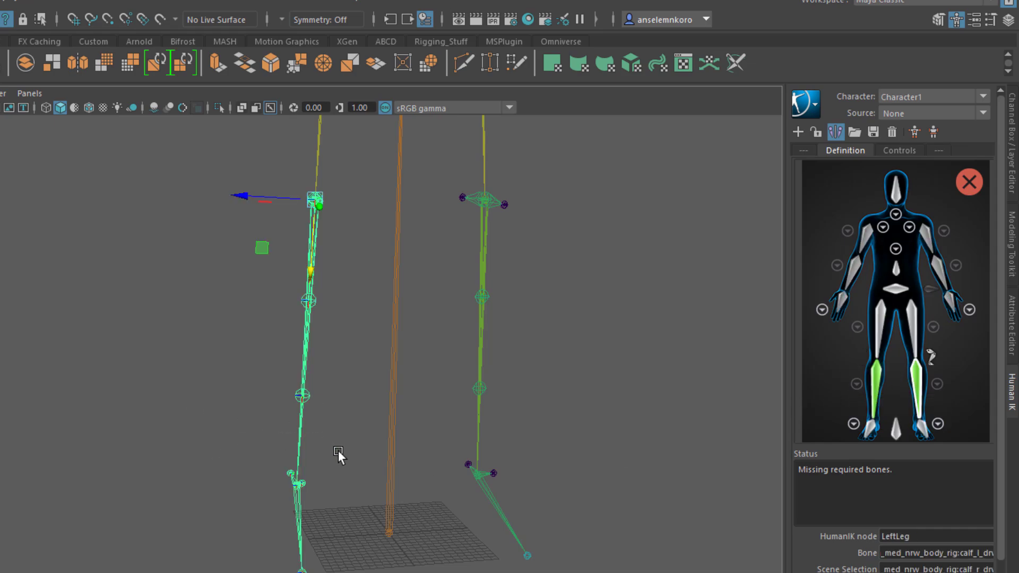
Map the RightUpLeg node to the rig's right thigh joint, with the left thigh mirrored
alt+middle_drag(339, 450, 277, 568)
alt+right_drag(277, 569, 223, 432)
alt+middle_drag(223, 432, 230, 489)
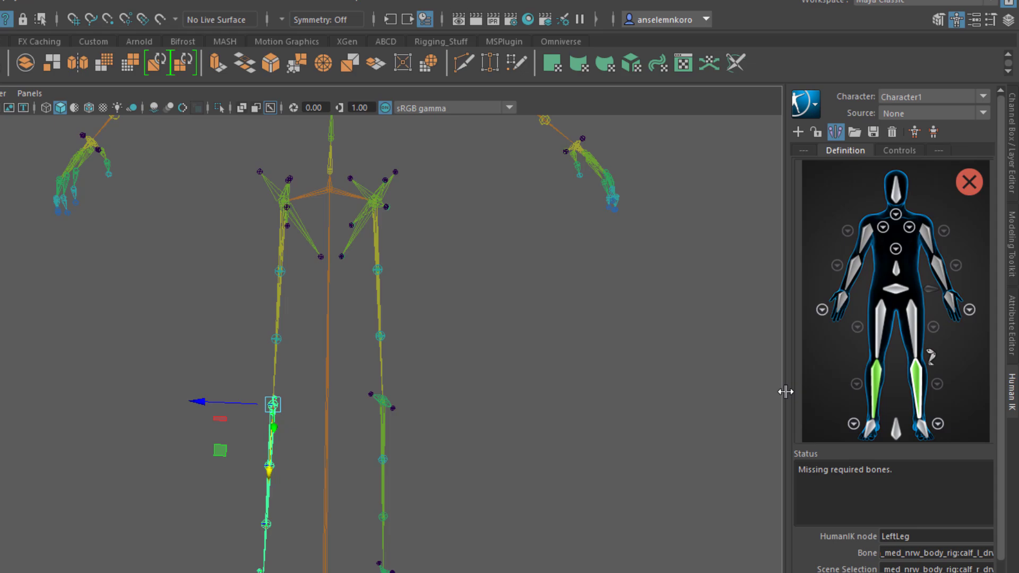
click(879, 334)
drag(245, 373, 300, 362)
Map the Hips node to the rig's pelvis_drv joint
alt+middle_drag(301, 362, 236, 571)
alt+right_drag(236, 571, 427, 563)
click(898, 290)
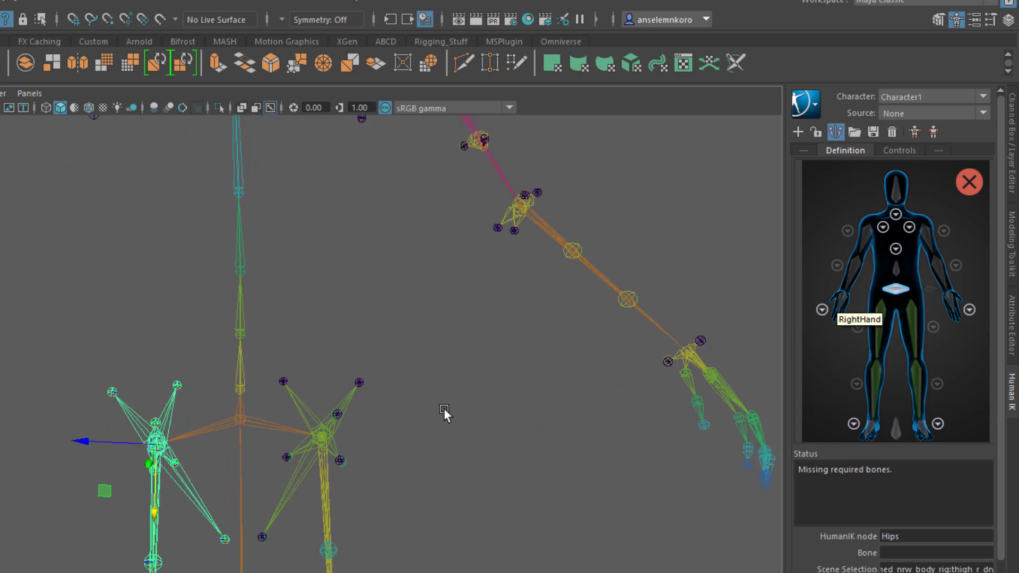
click(215, 422)
Map the Reference node to the rig's root joint and RightFoot to the right foot joint, with the left foot mirrored
alt+middle_drag(271, 433, 282, 205)
alt+middle_drag(239, 377, 236, 163)
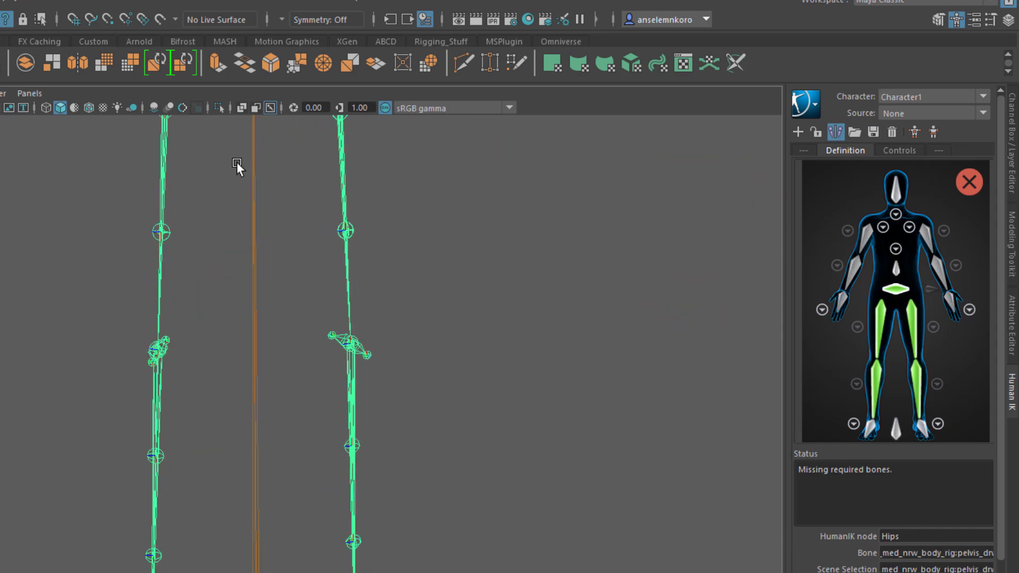
alt+middle_drag(280, 293, 291, 109)
click(896, 432)
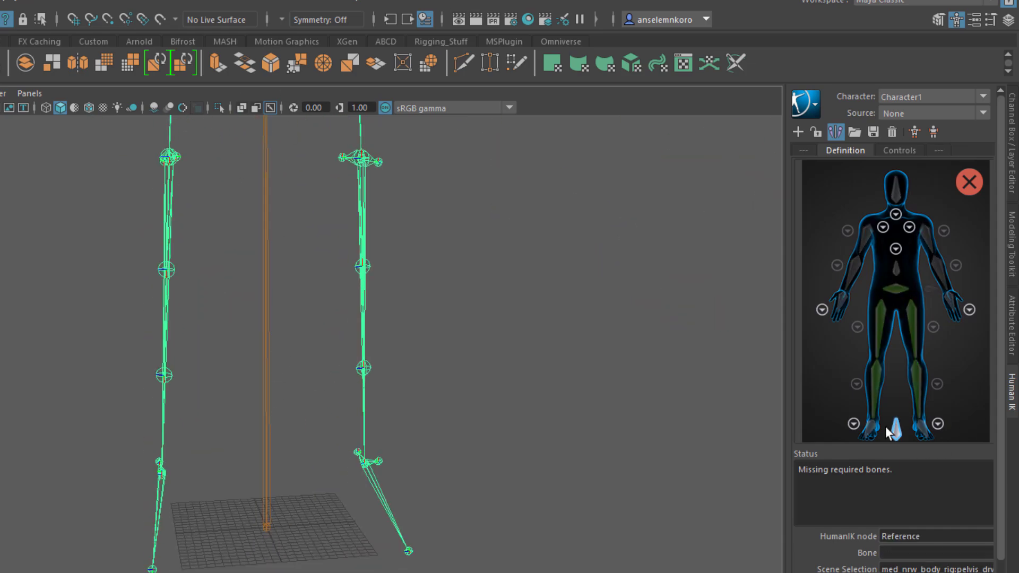
click(266, 473)
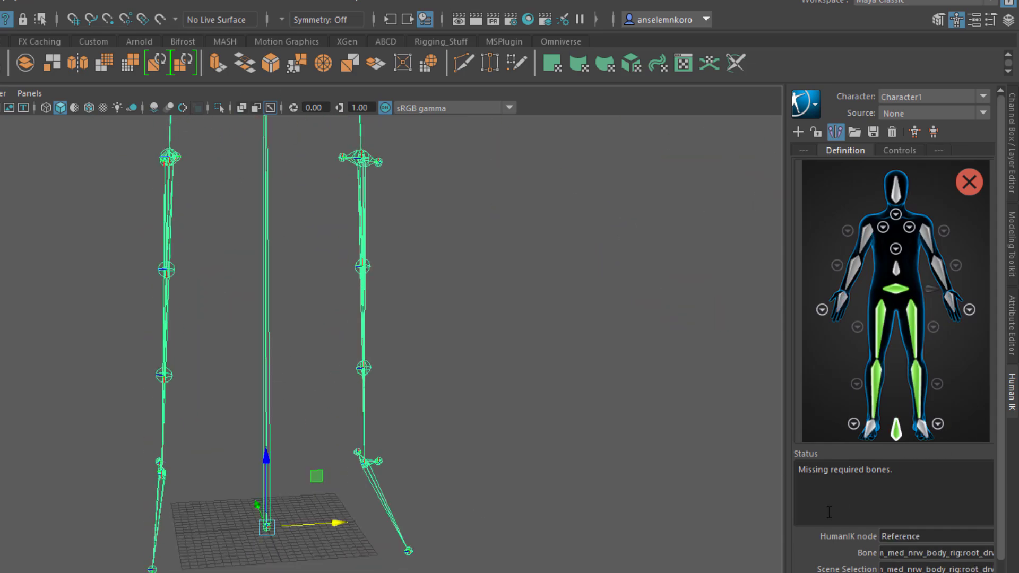
click(870, 429)
drag(177, 515, 185, 521)
Map the Spine node to the rig's lowest spine joint, spine_01_drv
alt+middle_drag(265, 468, 272, 540)
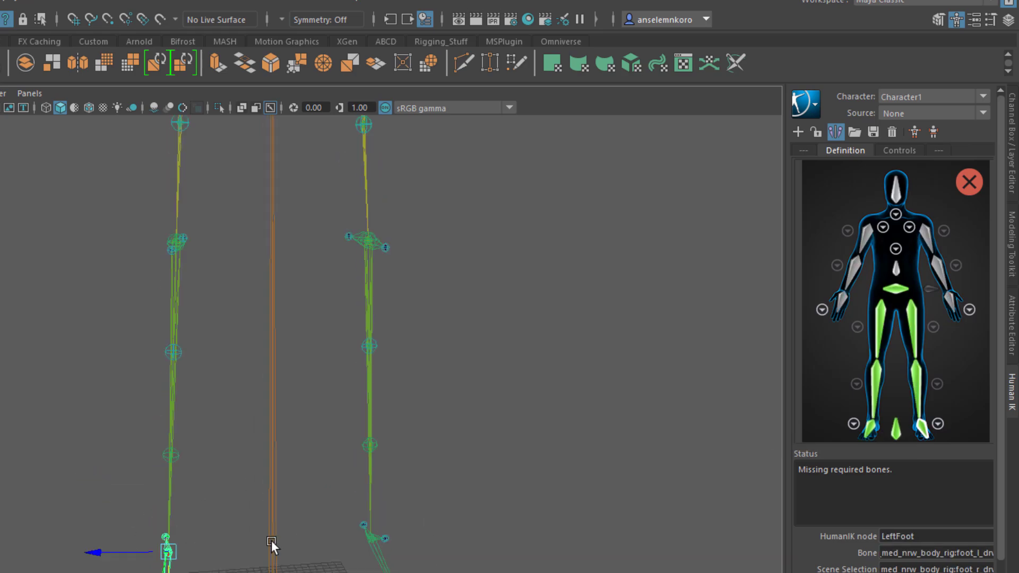
alt+right_drag(272, 541, 164, 263)
alt+middle_drag(230, 186, 231, 435)
alt+right_drag(230, 435, 336, 572)
alt+middle_drag(337, 572, 349, 540)
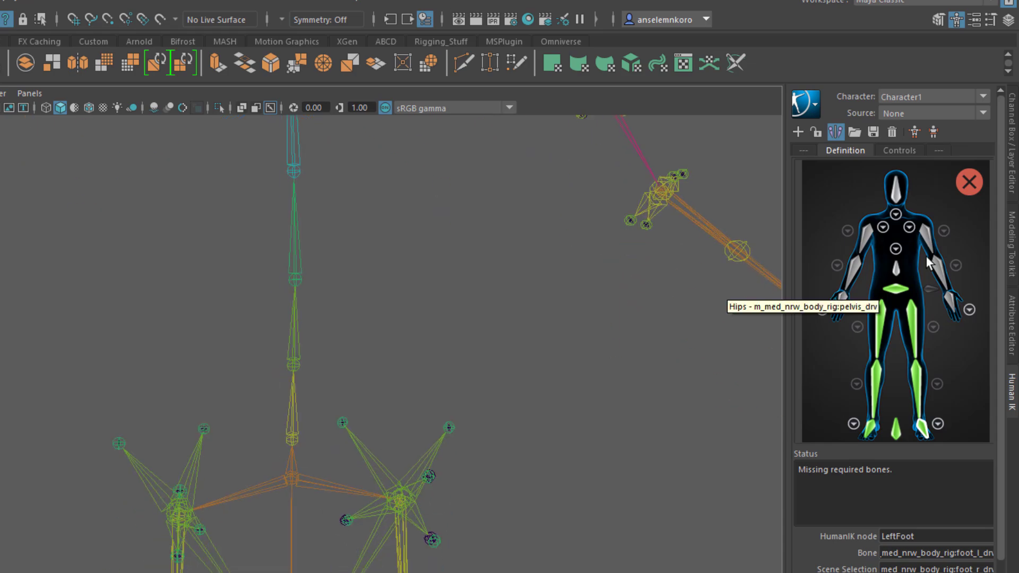
click(896, 269)
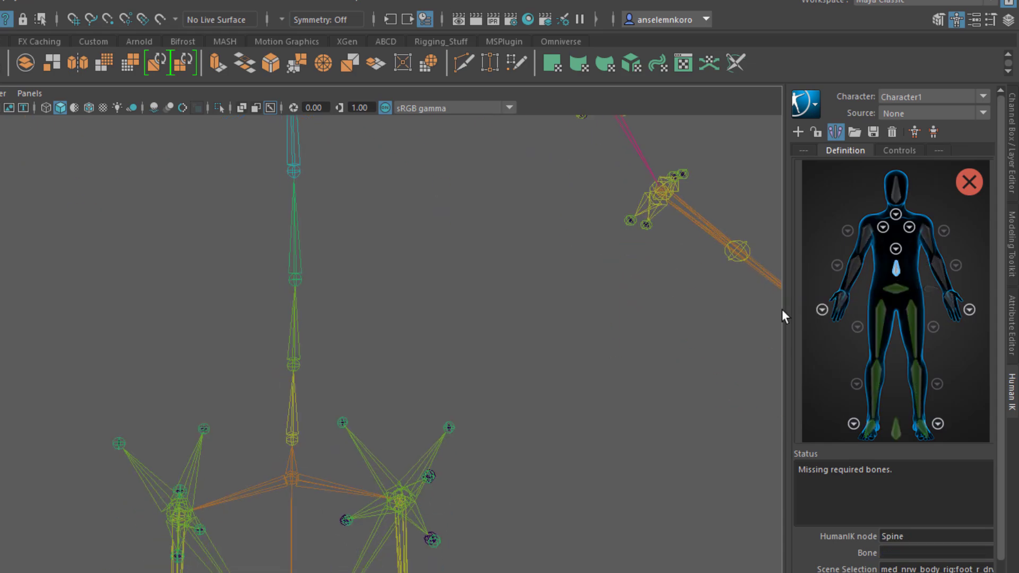
click(303, 415)
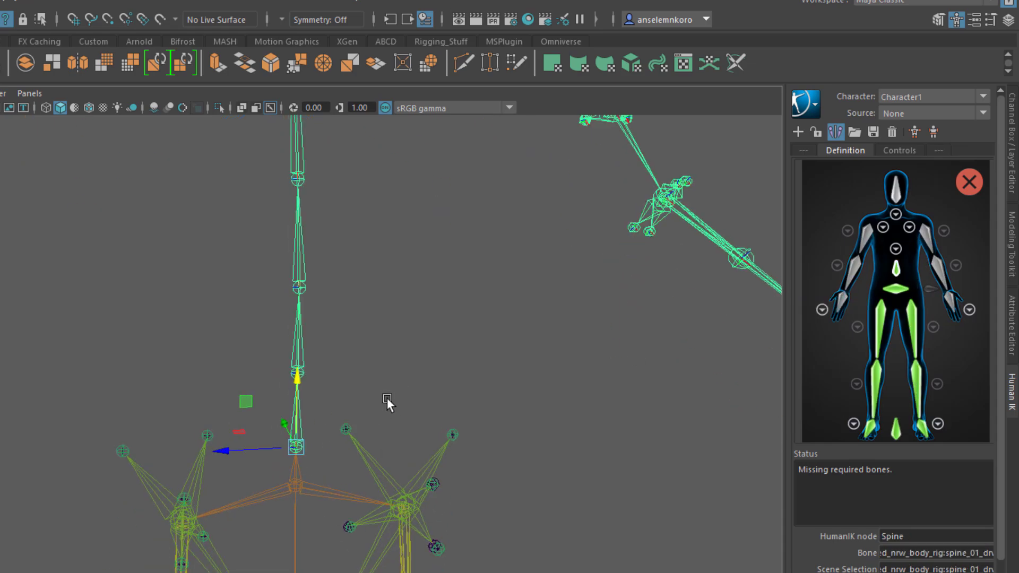
Map Spine1 through Spine4 to the rig's spine_02 to spine_05 joints in the detailed spine view, then return to the full body
click(896, 250)
click(896, 386)
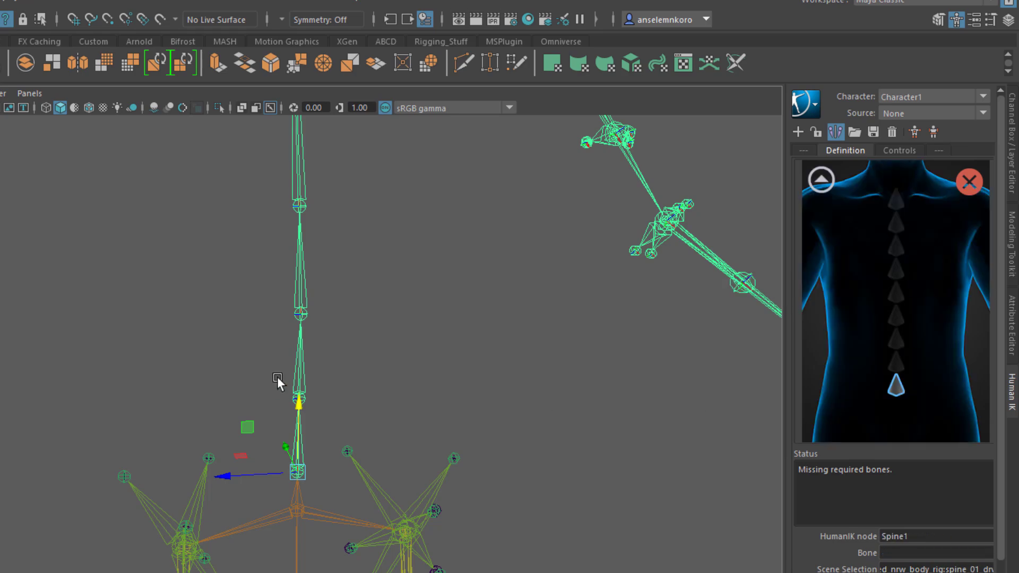
click(299, 397)
click(892, 363)
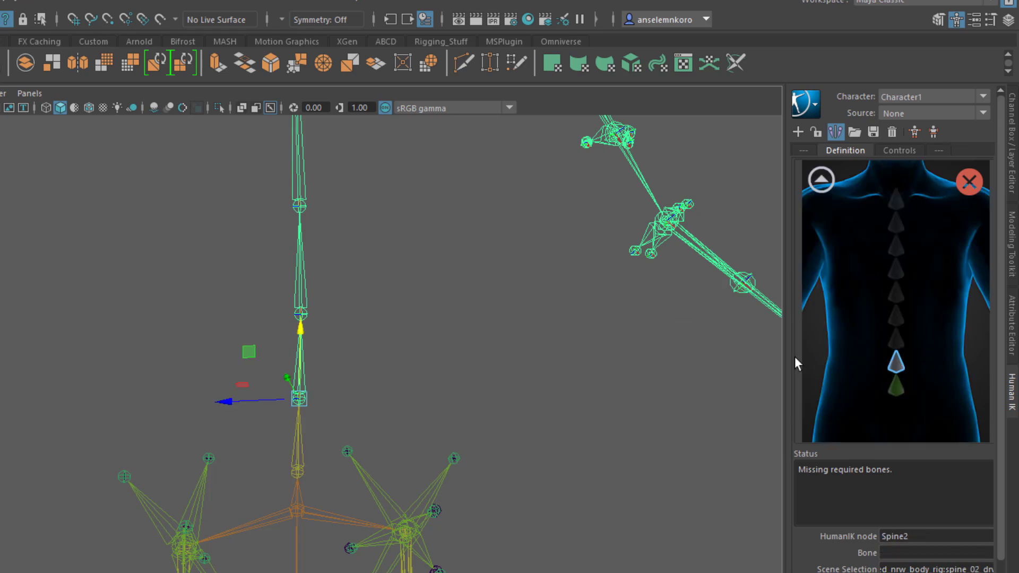
click(288, 279)
click(897, 341)
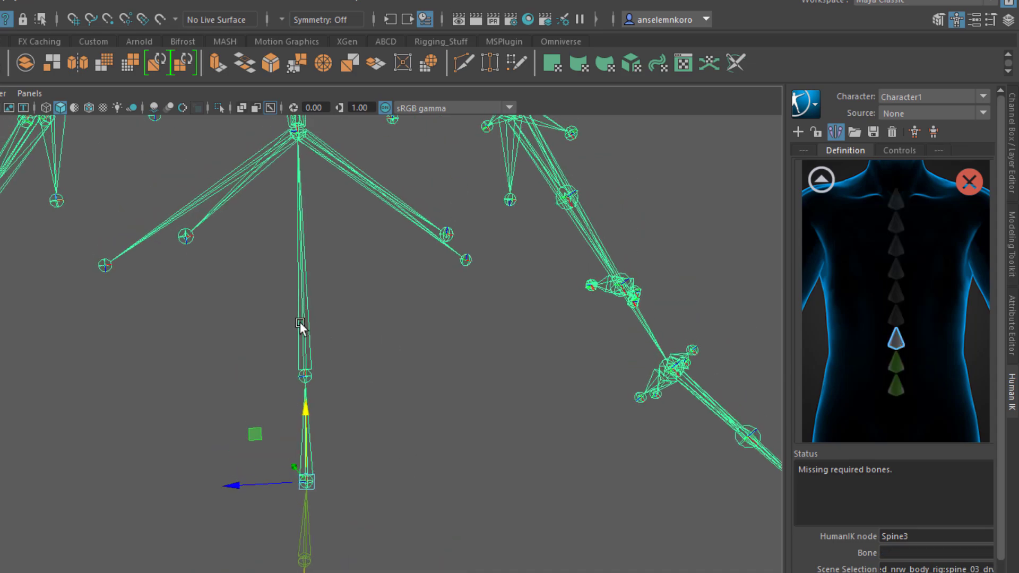
click(300, 323)
alt+middle_drag(365, 310, 368, 512)
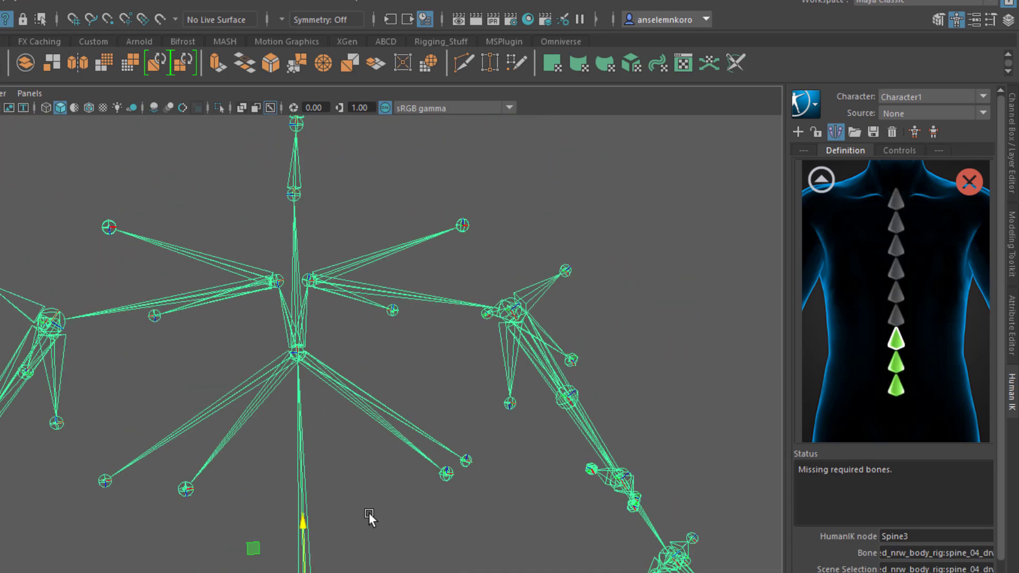
click(895, 317)
click(303, 357)
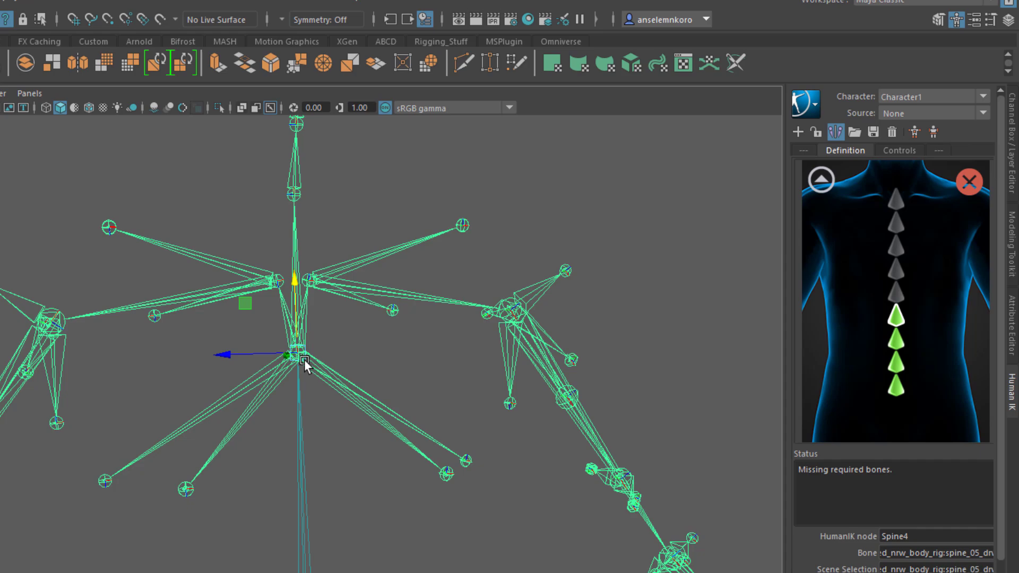
click(821, 182)
Map RightArm and RightForeArm to the rig's right upperarm and lowerarm joints, with the left arm mirrored
click(865, 236)
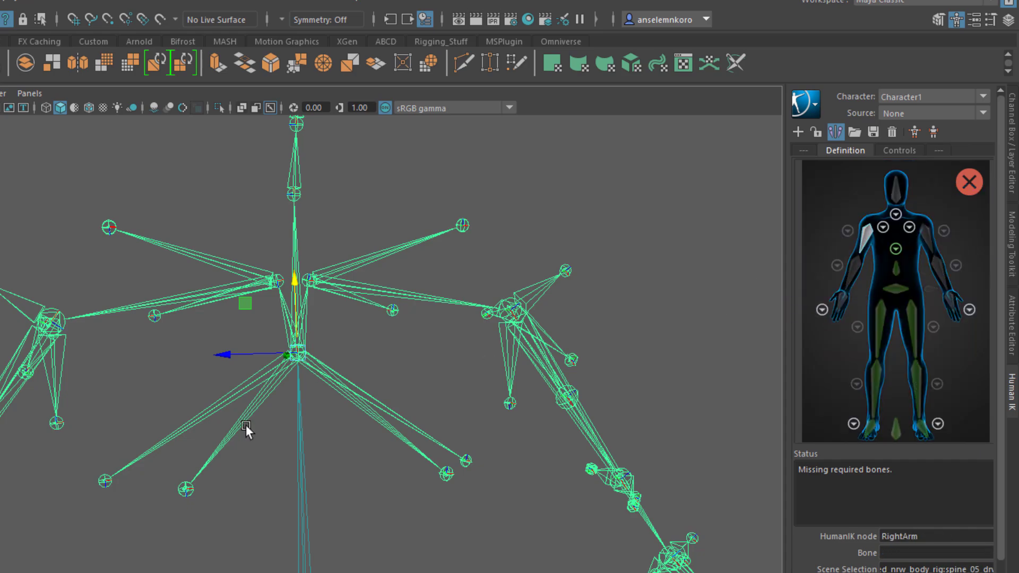
alt+middle_drag(246, 428, 278, 351)
drag(69, 458, 130, 500)
alt+middle_drag(149, 508, 286, 291)
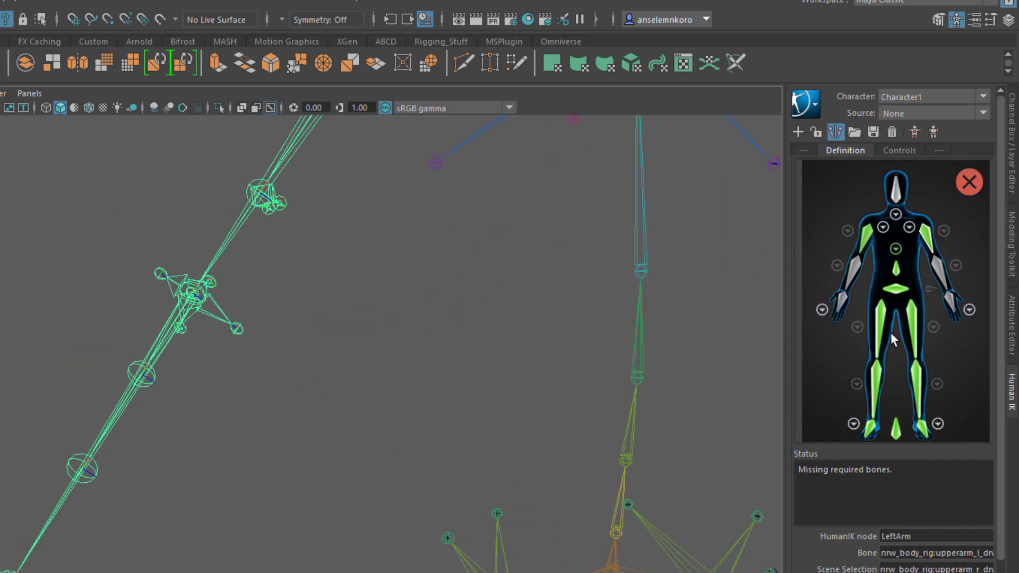
click(854, 269)
drag(31, 516, 77, 533)
alt+middle_drag(178, 530, 227, 367)
Map the RightHand node to the rig's right hand joint, with LeftHand mirrored to the left one
double_click(844, 298)
scroll(372, 453, up, 2)
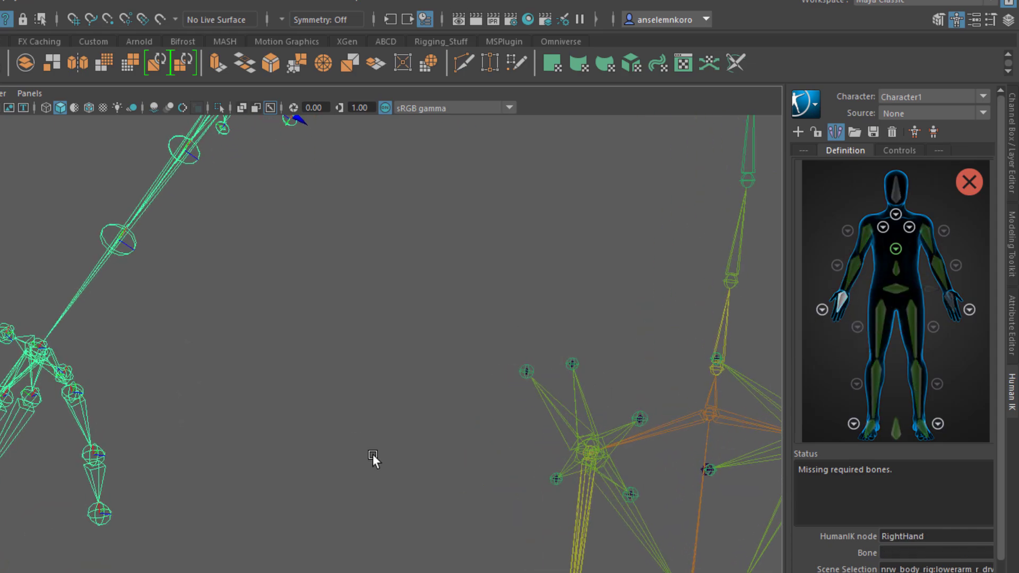
alt+drag(372, 453, 338, 469)
click(314, 407)
alt+middle_drag(314, 407, 182, 409)
click(179, 403)
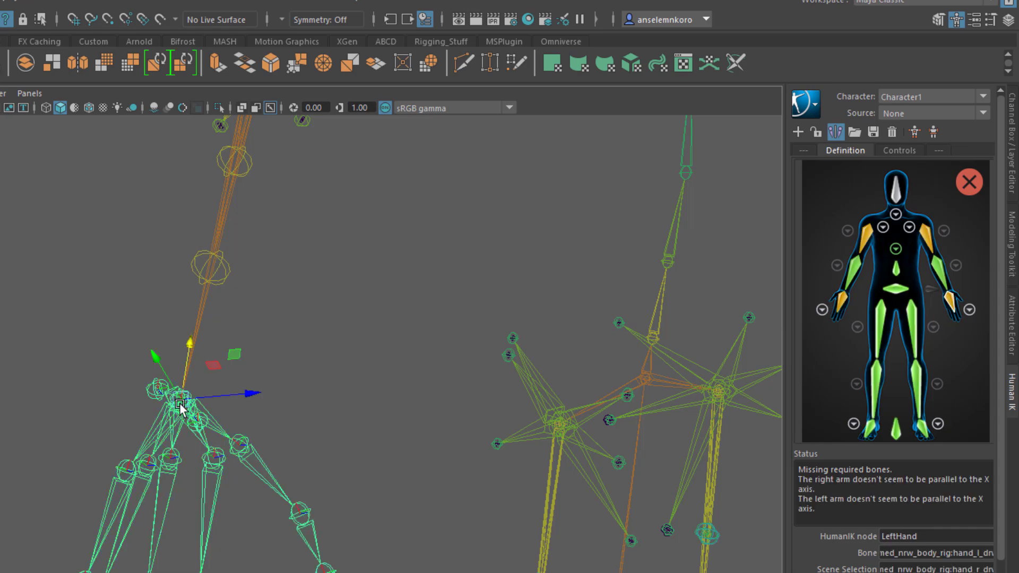
Map the RightShoulder node to the rig's right clavicle joint, with LeftShoulder mirrored to the left clavicle
alt+middle_drag(434, 398, 318, 425)
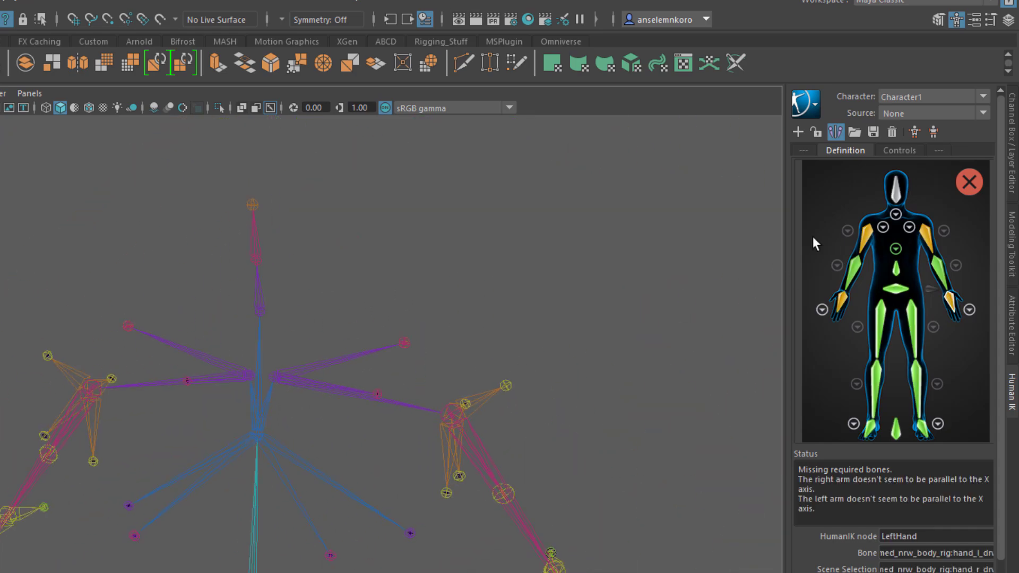
click(884, 228)
click(928, 311)
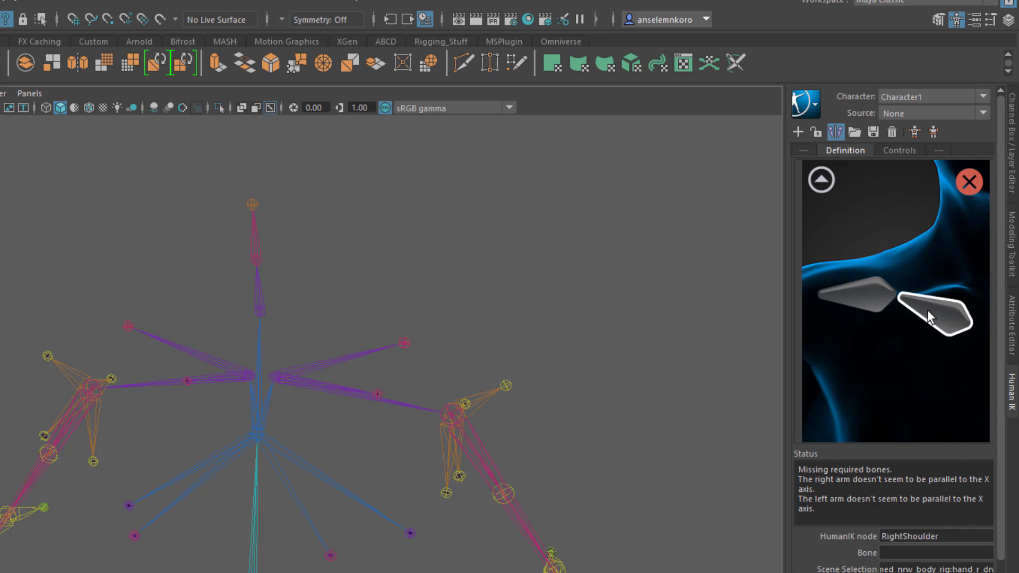
click(157, 379)
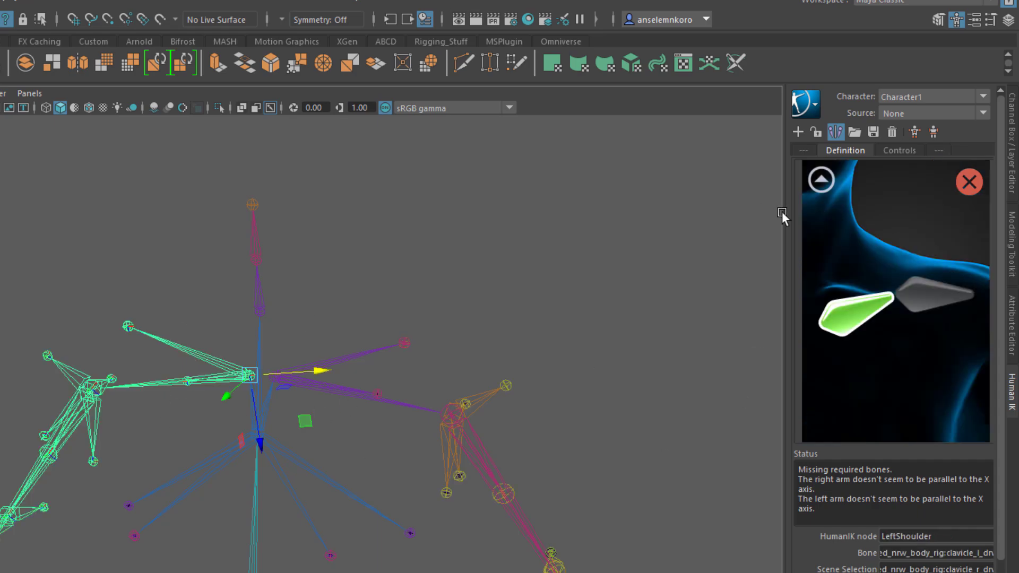
Map Neck and Neck1 to the rig's neck_01 and neck_02 joints in the detailed neck view, then return to the full body
click(821, 180)
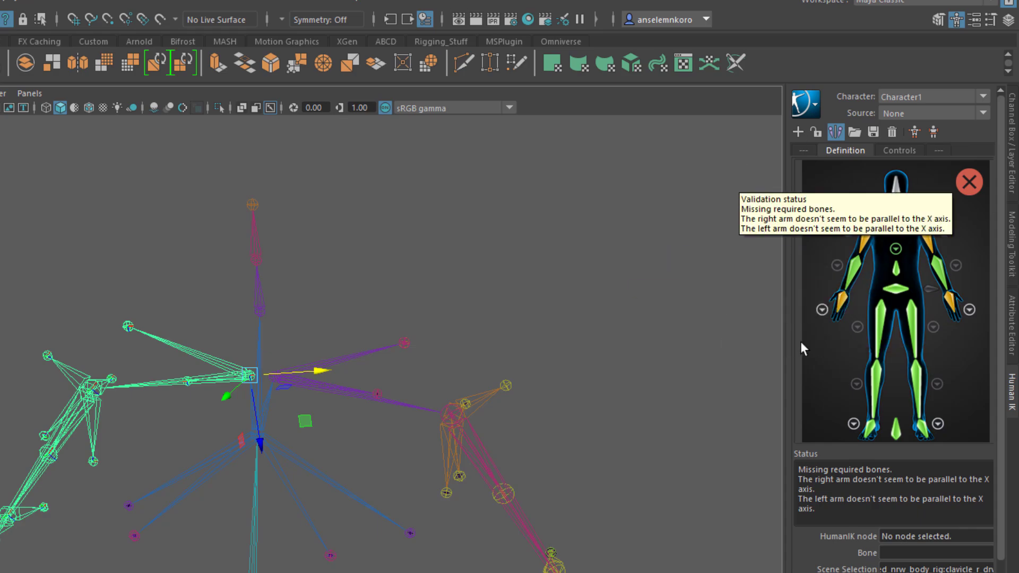
alt+drag(478, 366, 309, 528)
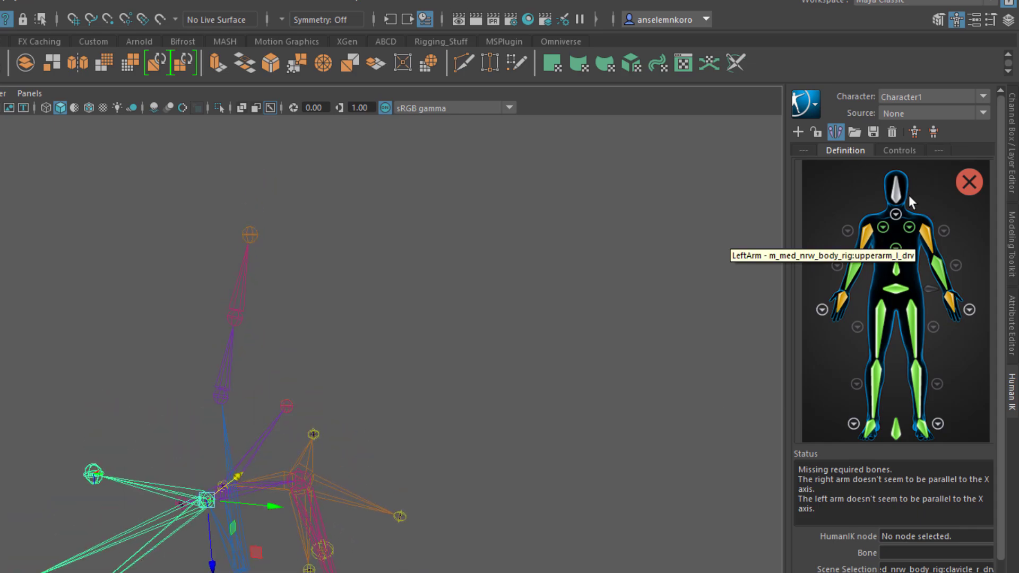
click(896, 214)
click(897, 412)
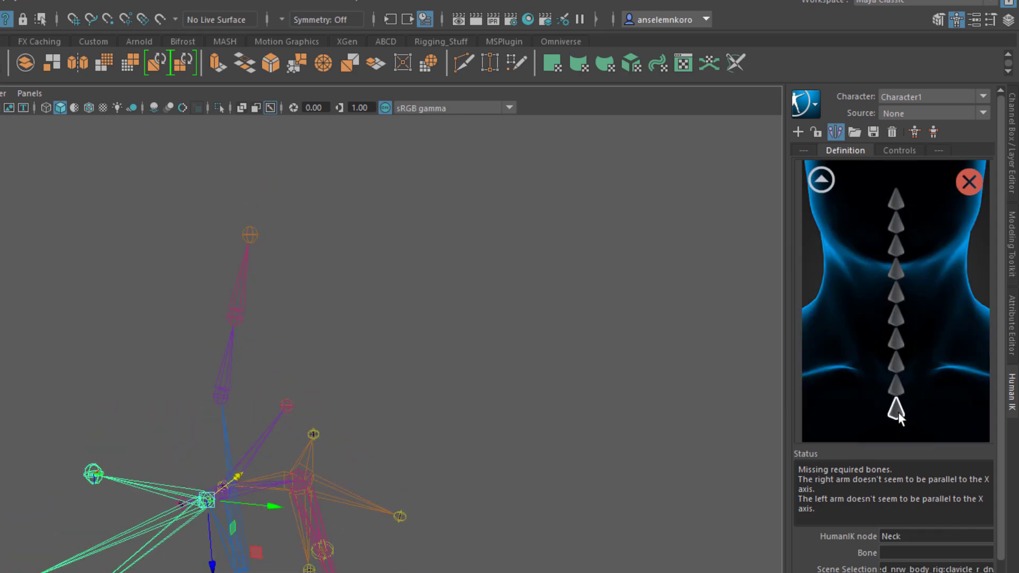
click(236, 389)
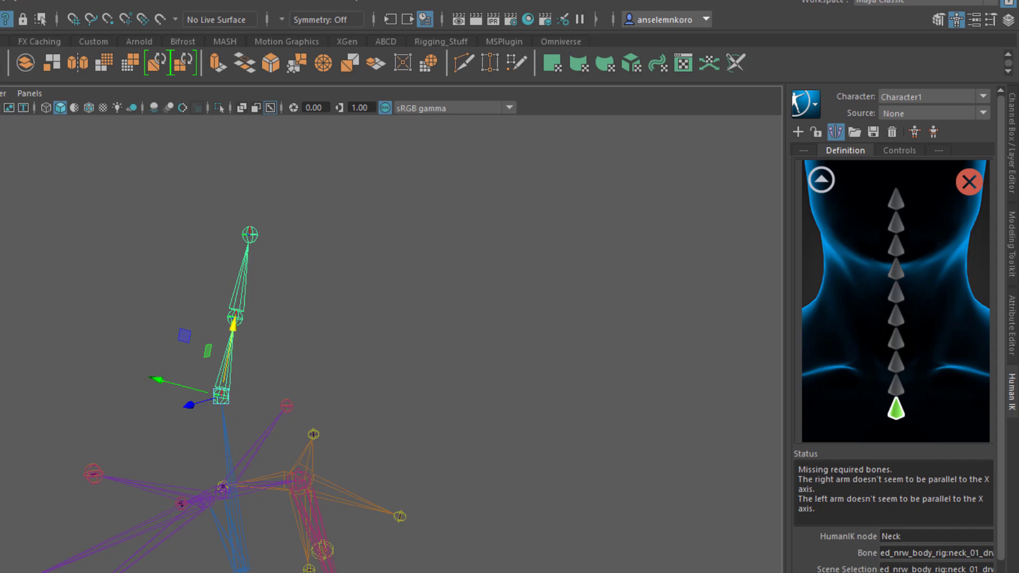
click(896, 388)
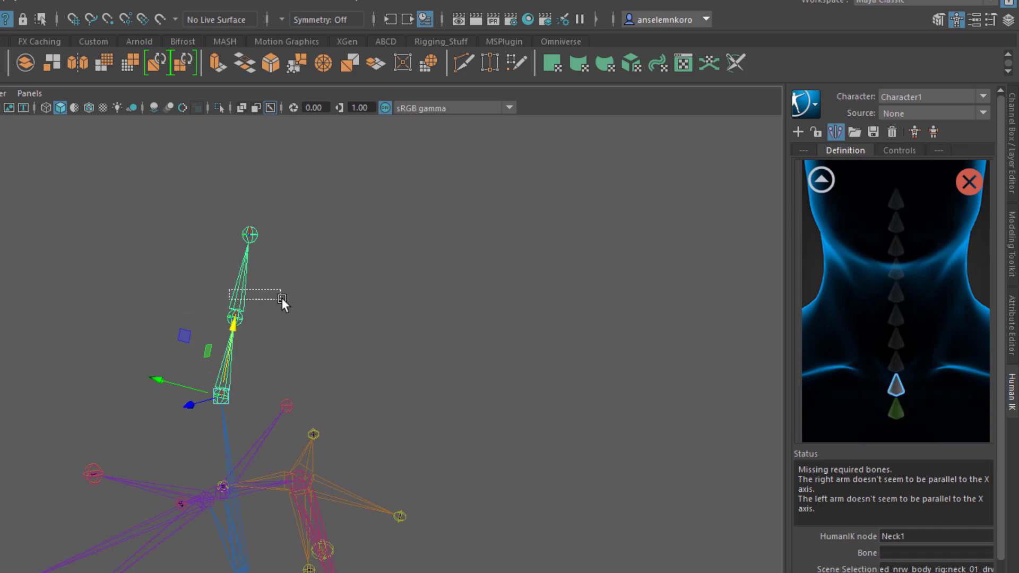
drag(281, 298, 282, 299)
click(821, 180)
Map the Head node to the rig's head joint
click(897, 188)
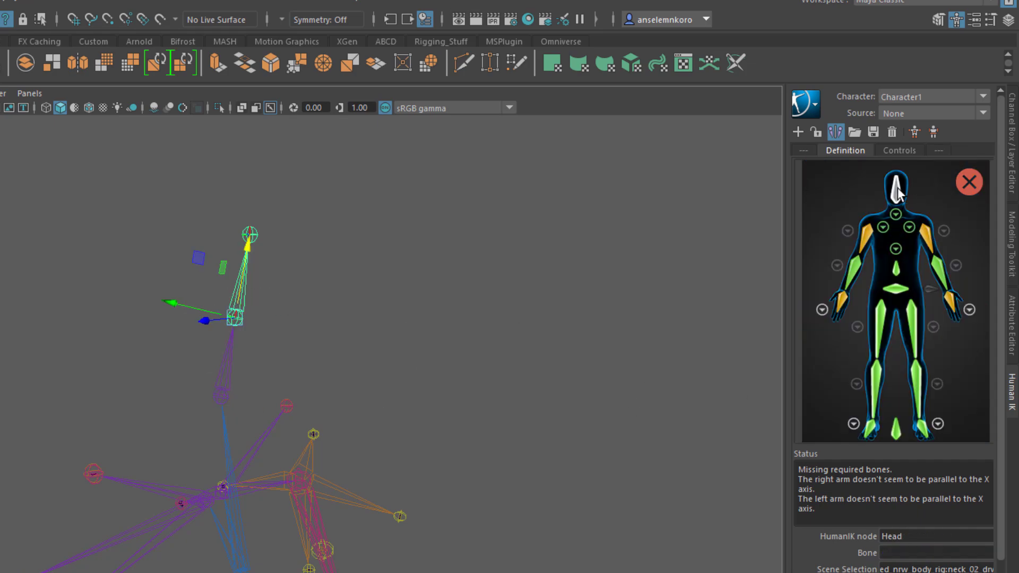
click(253, 234)
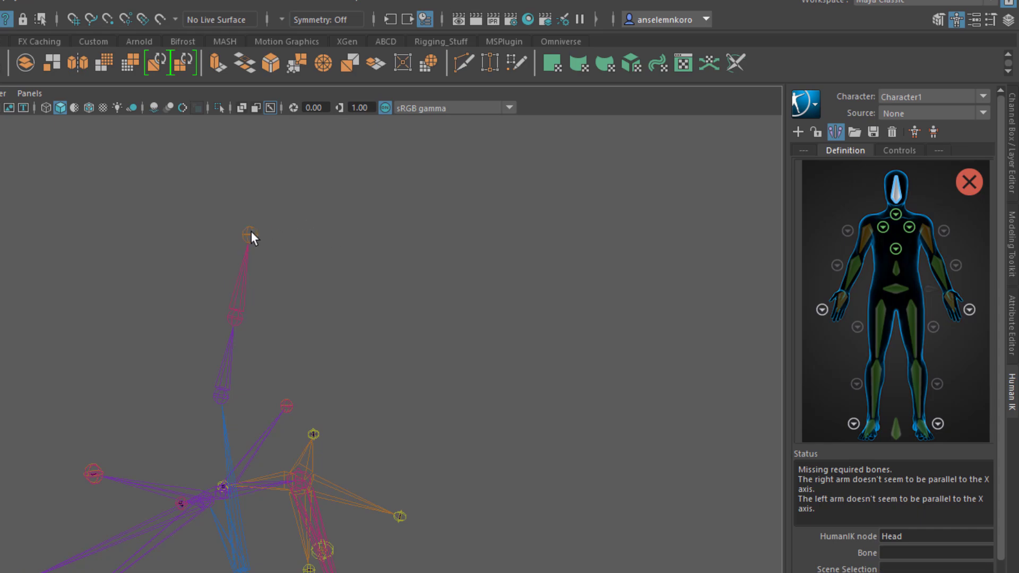
click(250, 235)
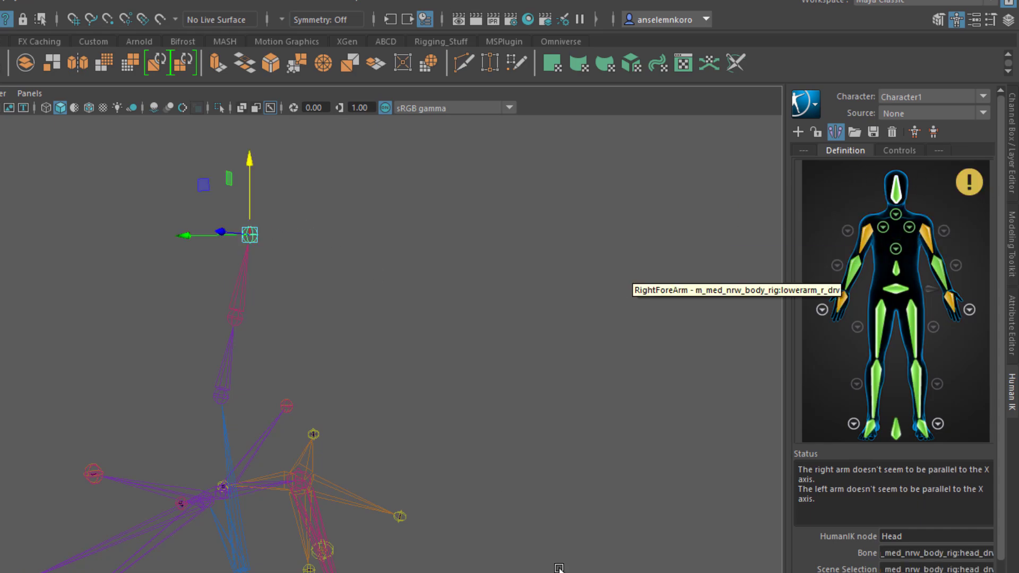
Lock Character1's definition and set its source to Character
alt+right_drag(559, 568, 387, 404)
alt+drag(387, 405, 172, 379)
alt+drag(363, 290, 391, 331)
alt+right_drag(391, 330, 386, 377)
alt+middle_drag(387, 377, 343, 456)
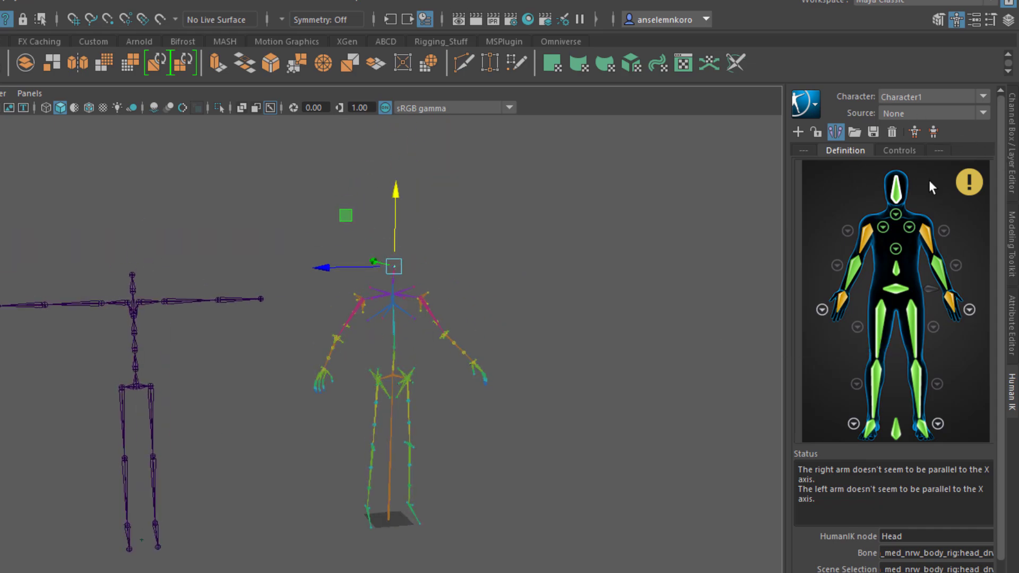
click(817, 132)
click(912, 114)
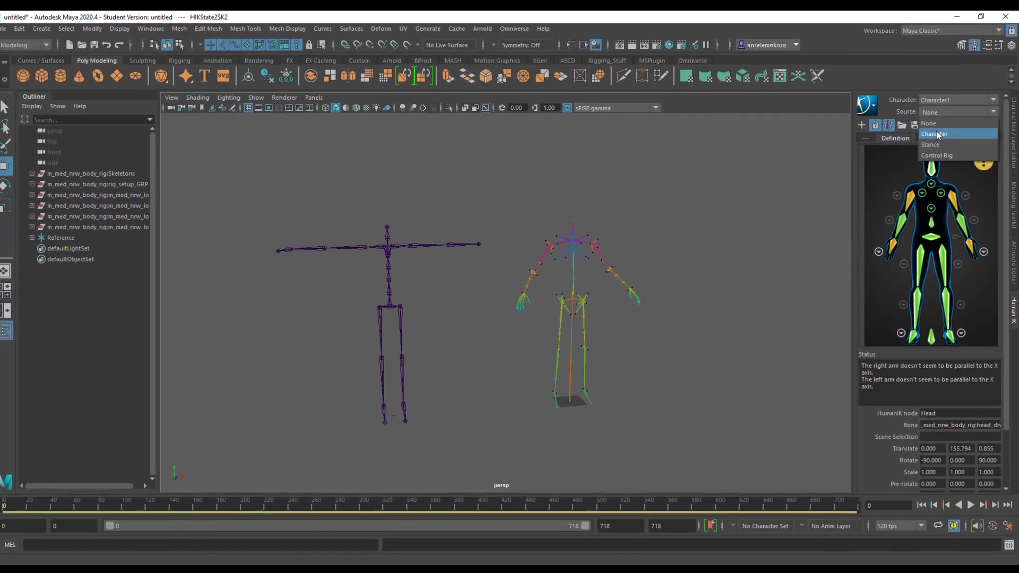
click(904, 144)
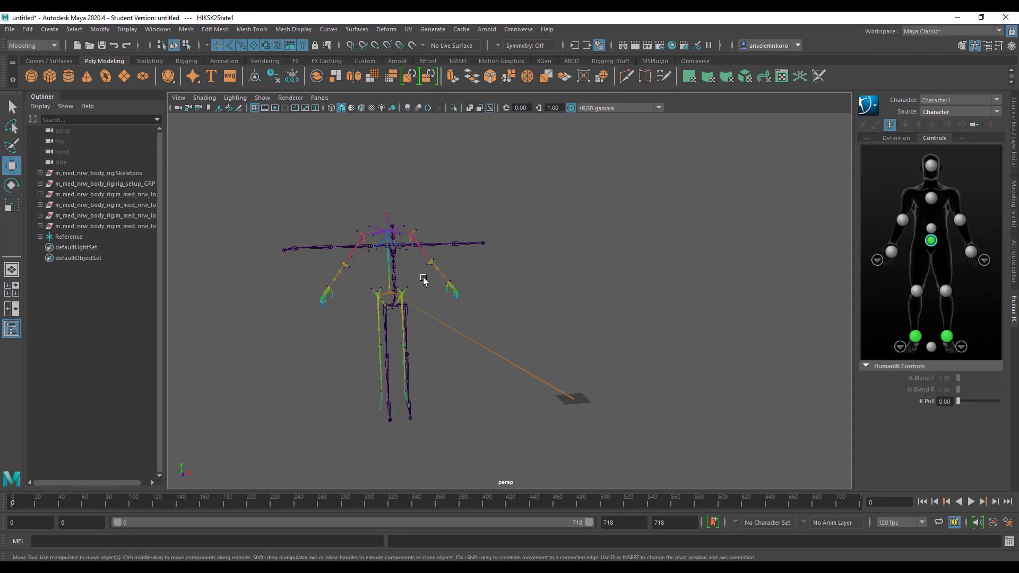
Play the retargeted animation and examine how the MetaHuman skeleton follows the source skeleton from several angles
click(971, 502)
alt+drag(445, 409, 507, 416)
alt+middle_drag(508, 416, 512, 364)
alt+right_drag(513, 364, 554, 388)
alt+middle_drag(554, 386, 356, 391)
alt+right_drag(673, 385, 673, 323)
alt+middle_drag(673, 324, 523, 317)
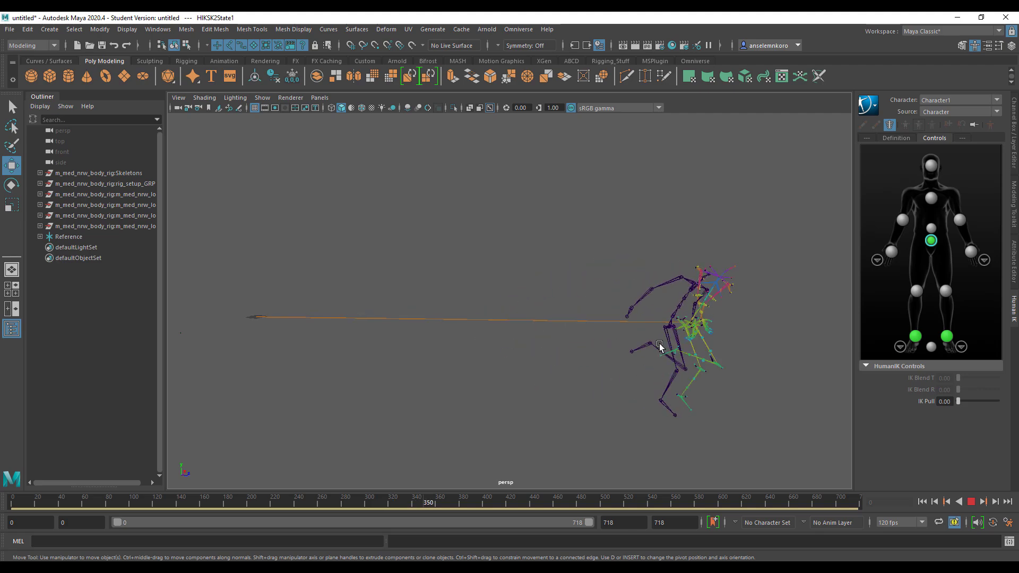
click(969, 503)
Replay part of the animation, return to frame 0 and compare the arm poses of the two skeletons
alt+drag(620, 374, 719, 425)
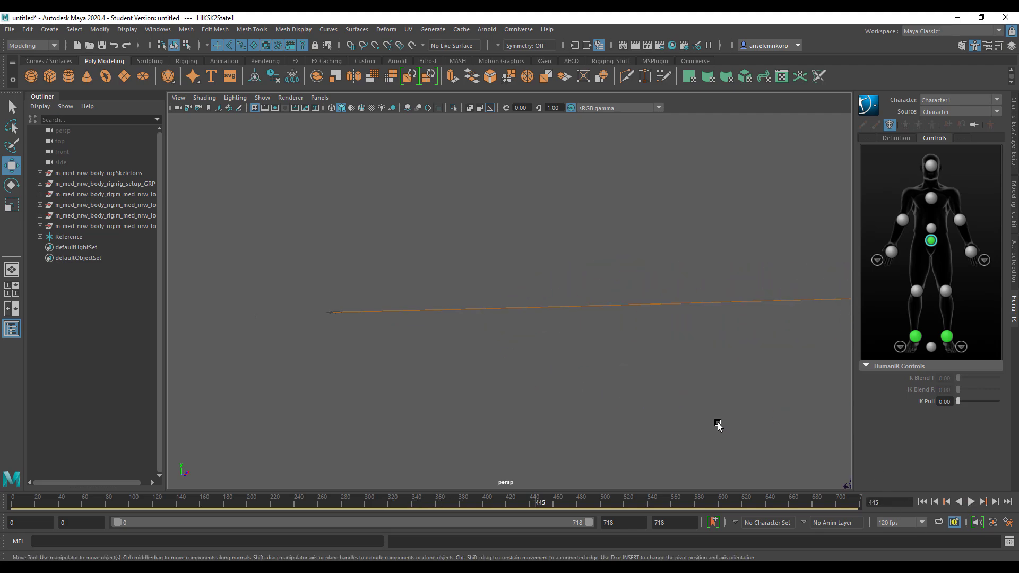
alt+right_drag(719, 425, 514, 352)
alt+middle_drag(515, 353, 409, 371)
alt+right_drag(408, 372, 602, 442)
alt+middle_drag(403, 367, 443, 372)
key(alt+v)
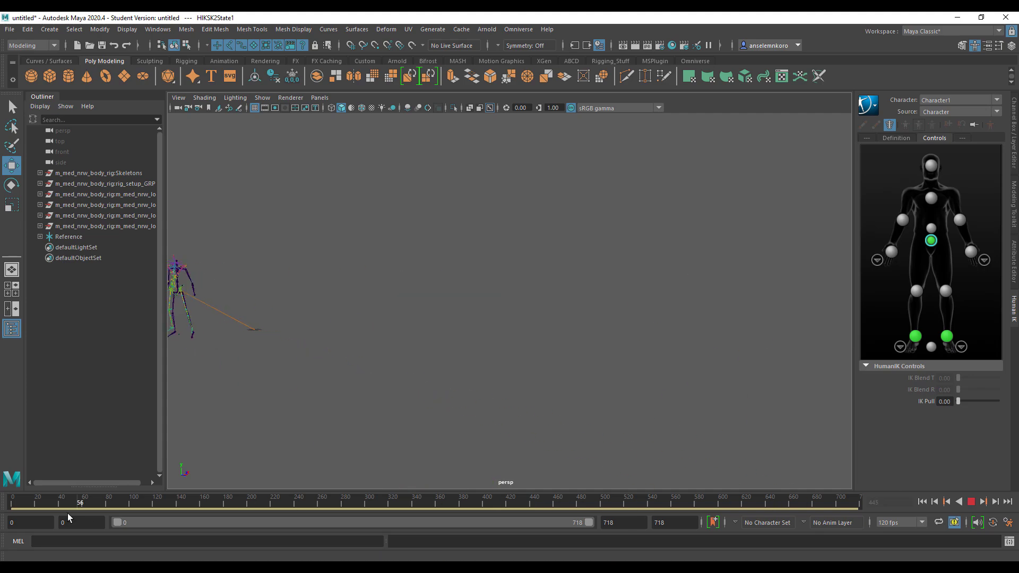
click(970, 503)
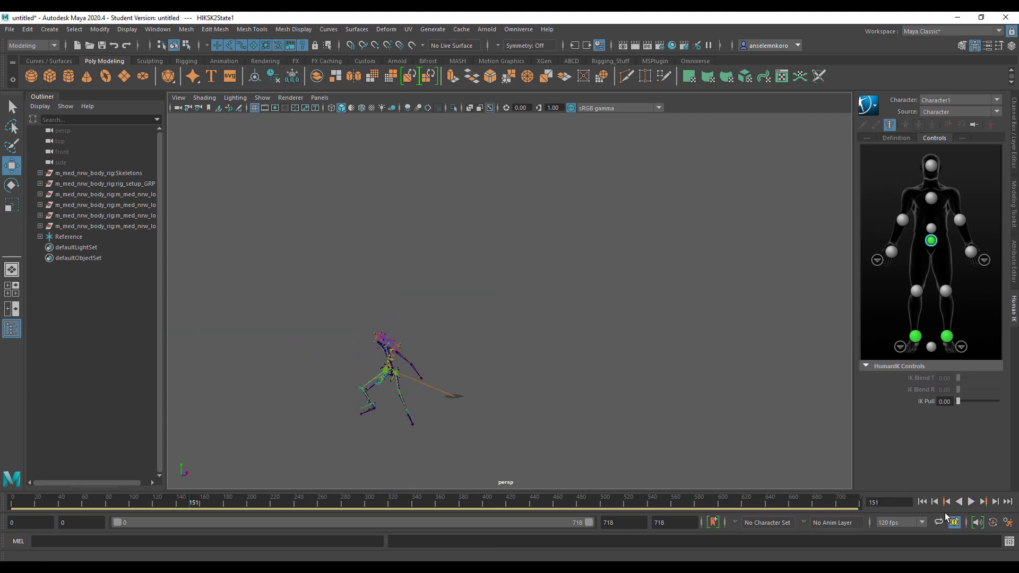
click(923, 503)
alt+middle_drag(345, 322, 413, 324)
alt+right_drag(414, 328, 678, 495)
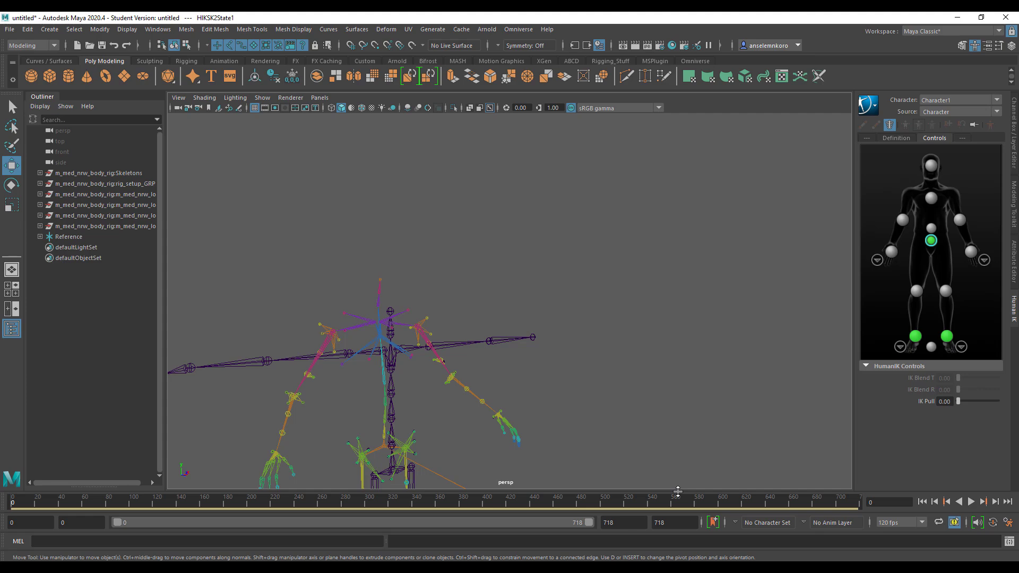
Switch Character1's source to Stance and unlock its definition for editing
click(940, 113)
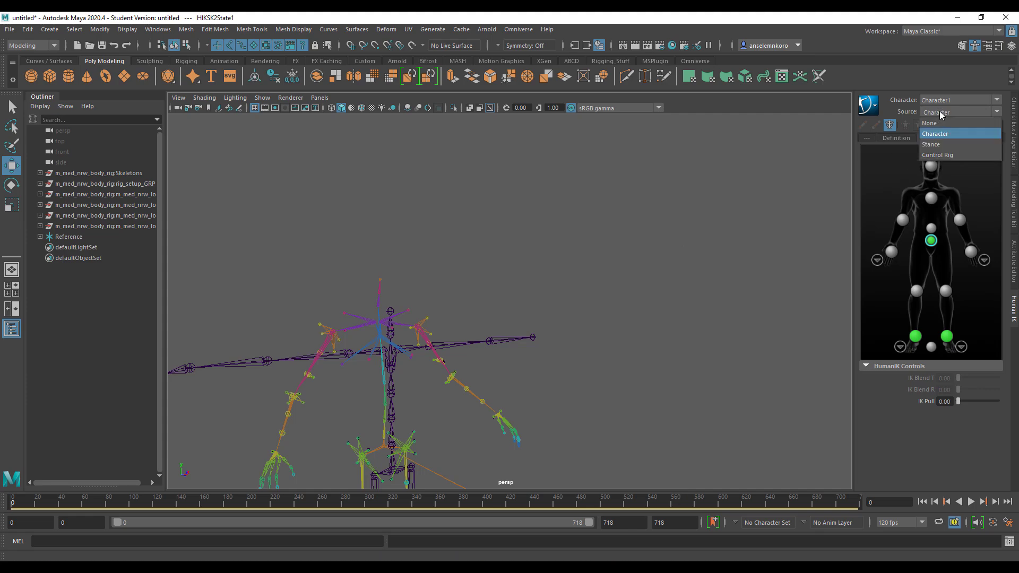
click(935, 134)
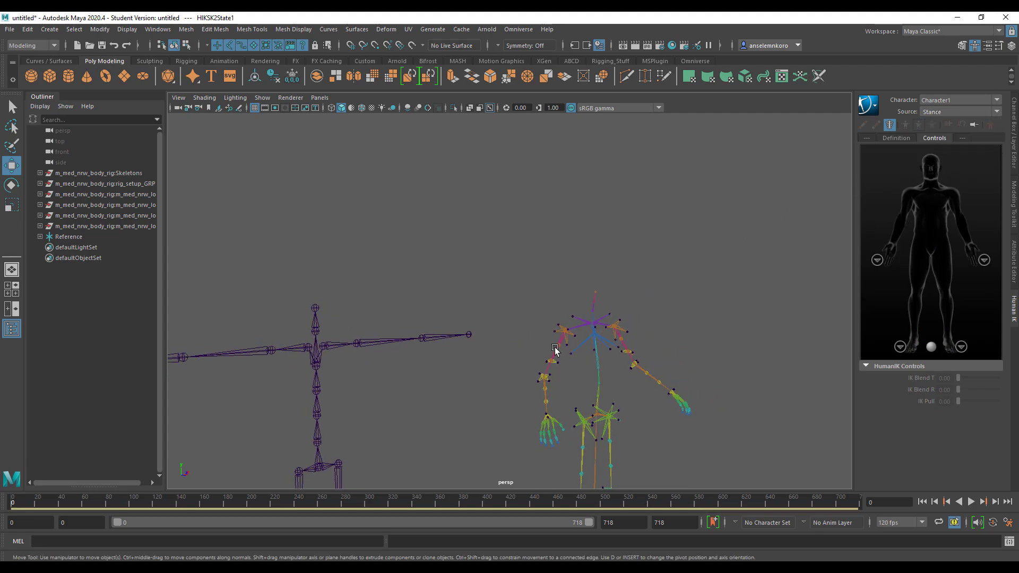
click(557, 348)
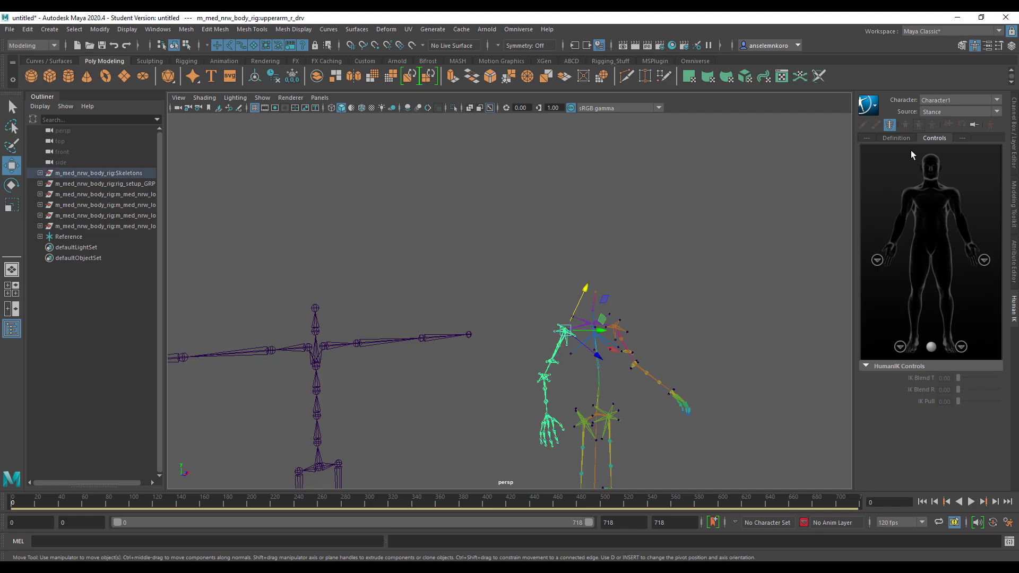
click(902, 138)
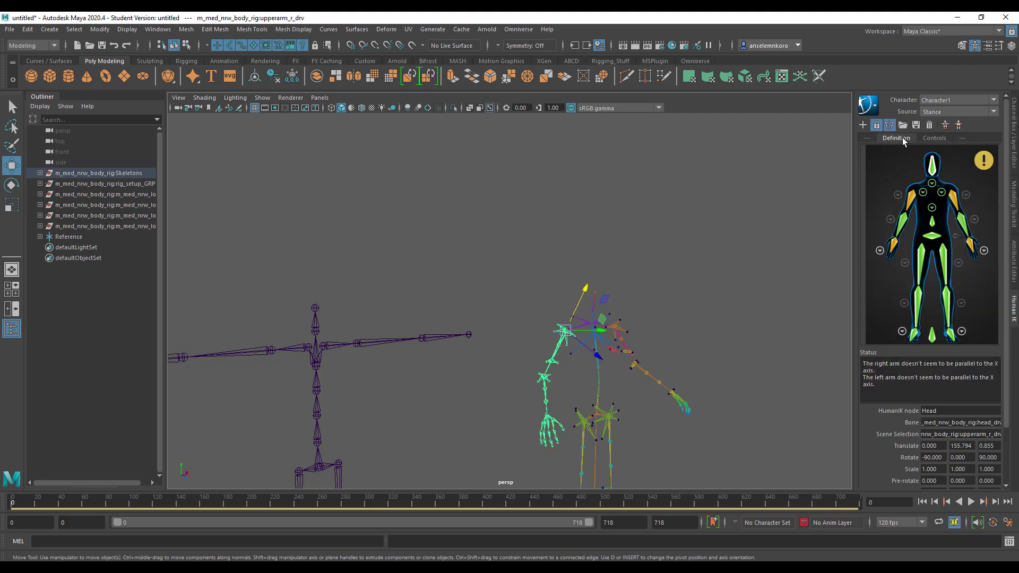
click(878, 125)
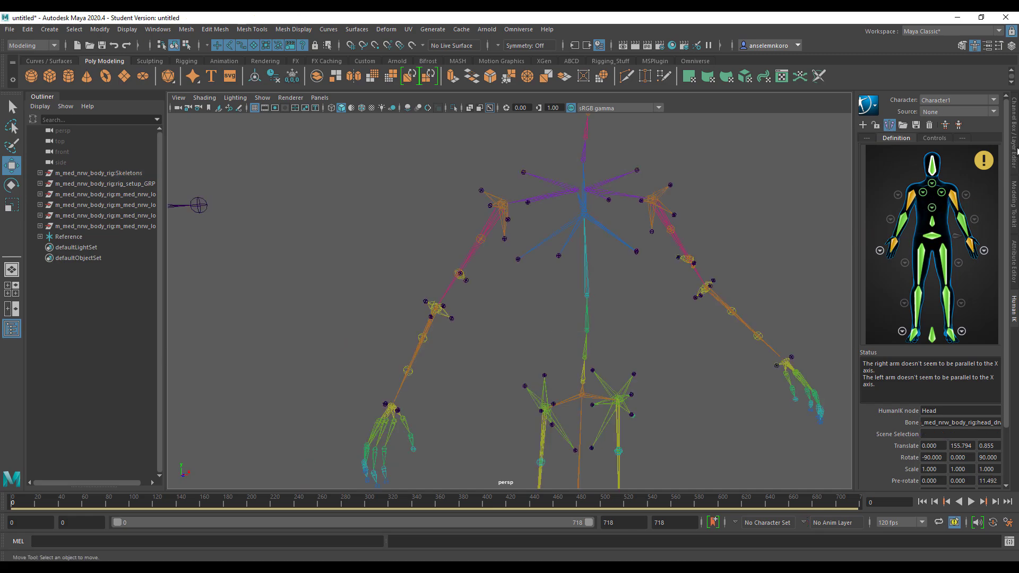
Set the right upperarm joint's Rotate Y to -55 so the upper arm is horizontal
click(1014, 150)
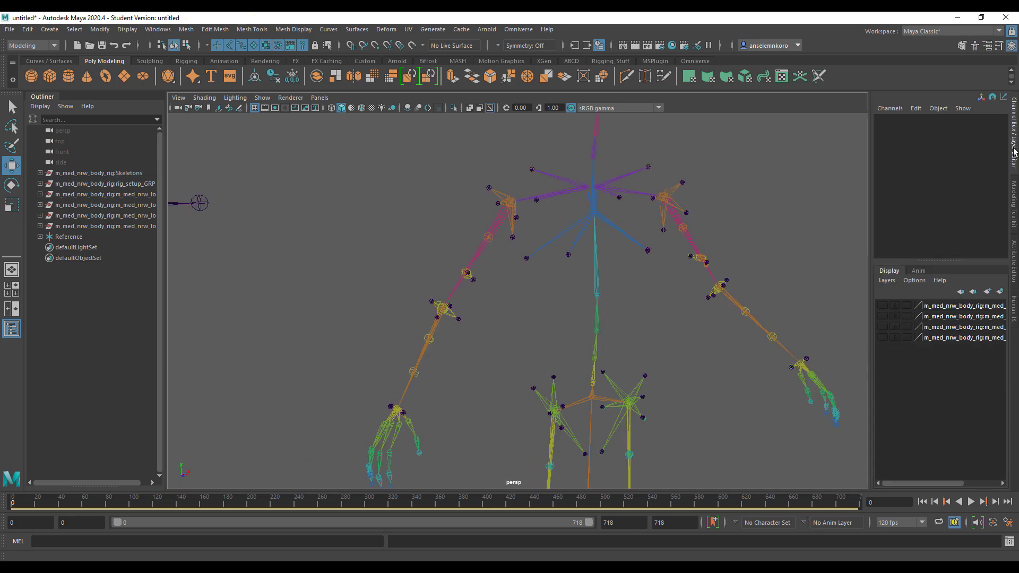
click(457, 293)
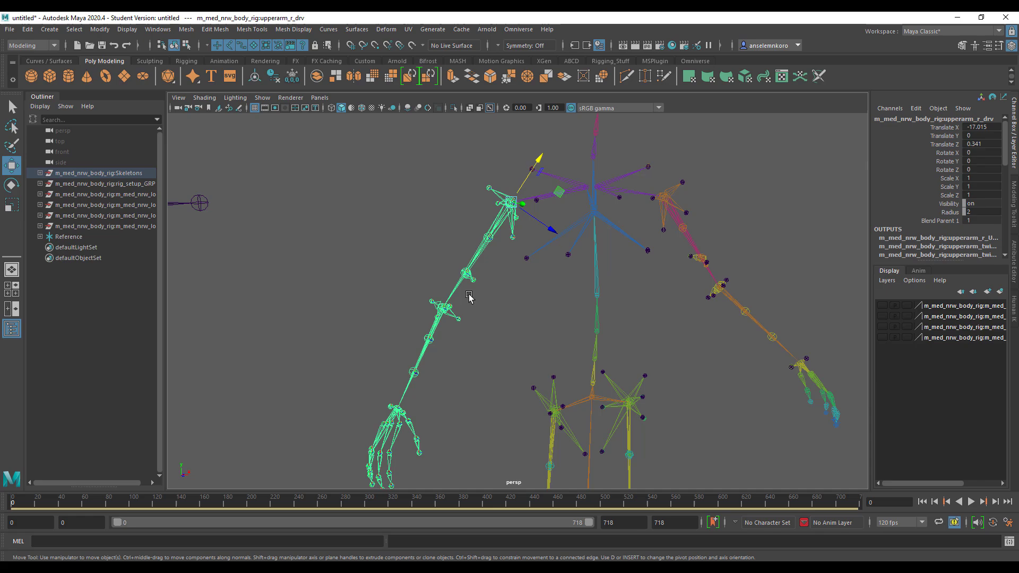
click(947, 161)
double_click(981, 161)
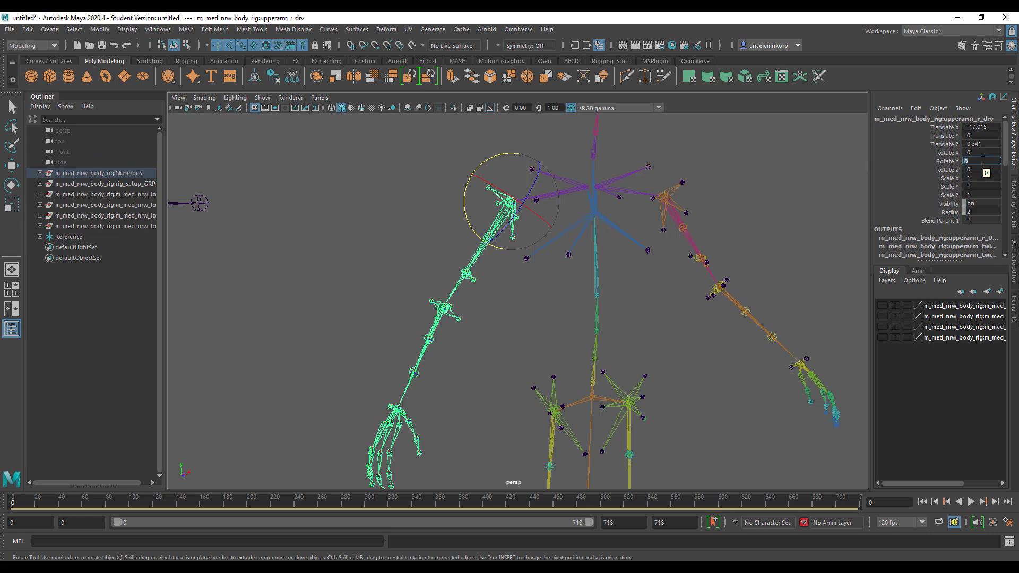
text(-55)
key(Return)
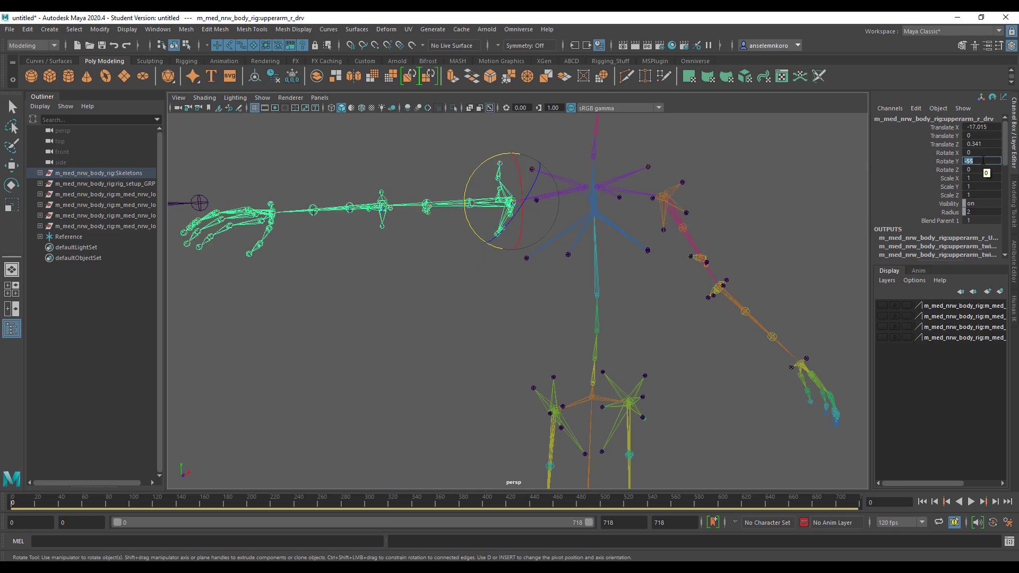
Straighten the right forearm by setting the right lowerarm joint's Rotate Z to 36, and check the character definition's status
alt+drag(384, 288, 410, 333)
drag(409, 333, 444, 374)
key(w)
click(320, 314)
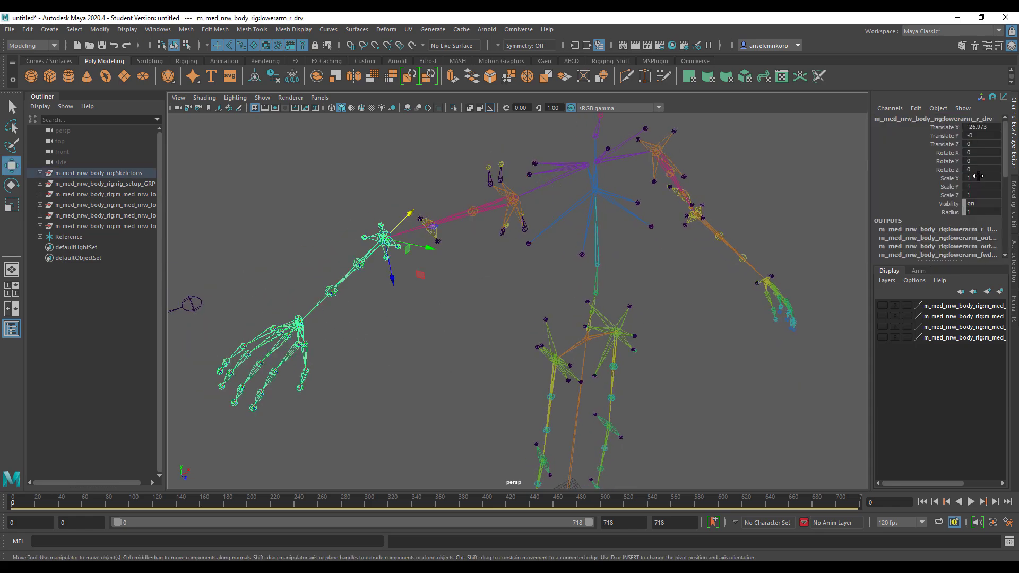
double_click(980, 170)
text(36)
key(Return)
alt+drag(733, 232, 678, 231)
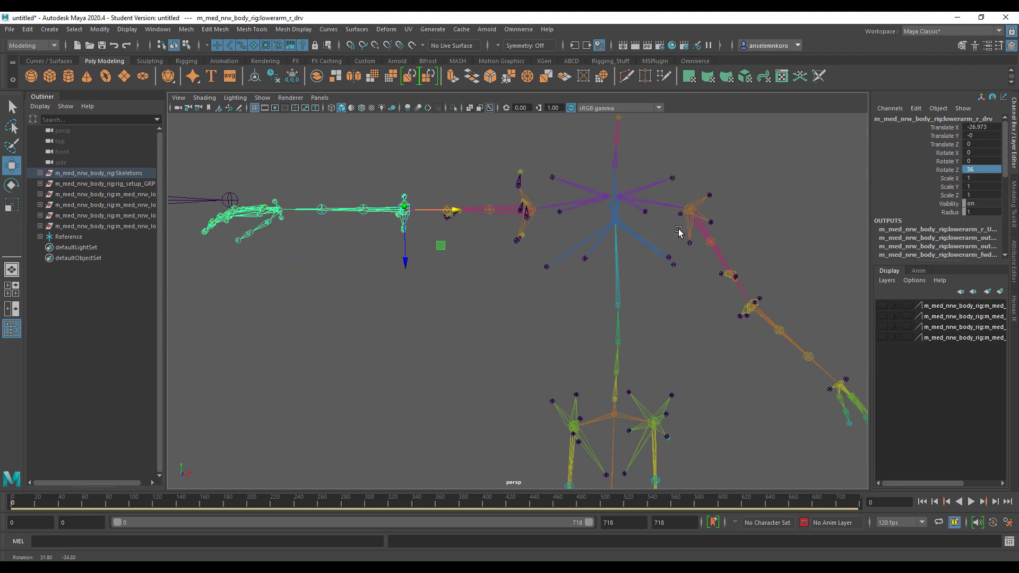
click(1014, 309)
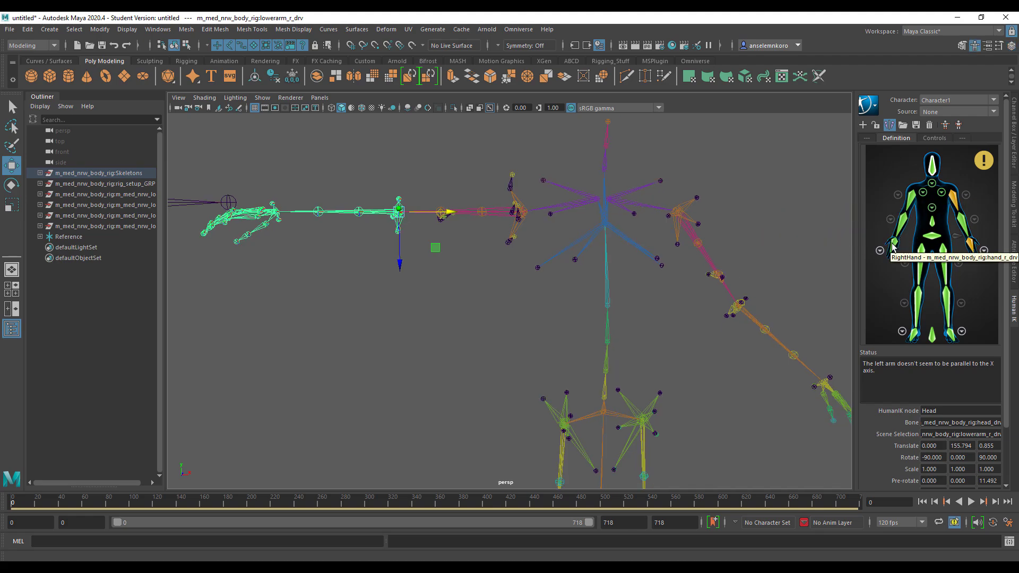
Set the left upperarm joint's Rotate Y to -55 so the upper arm is horizontal
alt+middle_drag(701, 346, 542, 368)
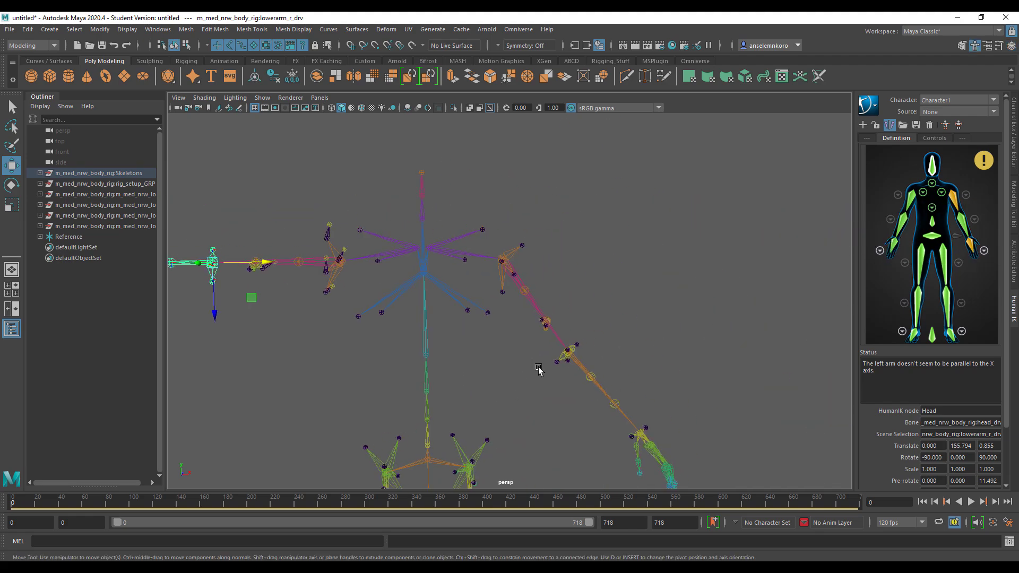
click(533, 307)
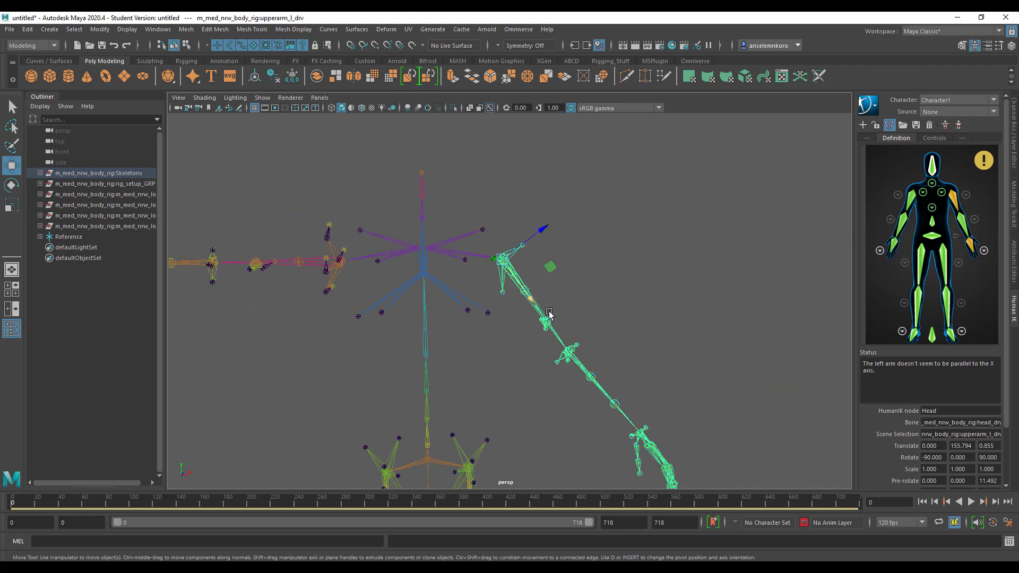
click(1013, 136)
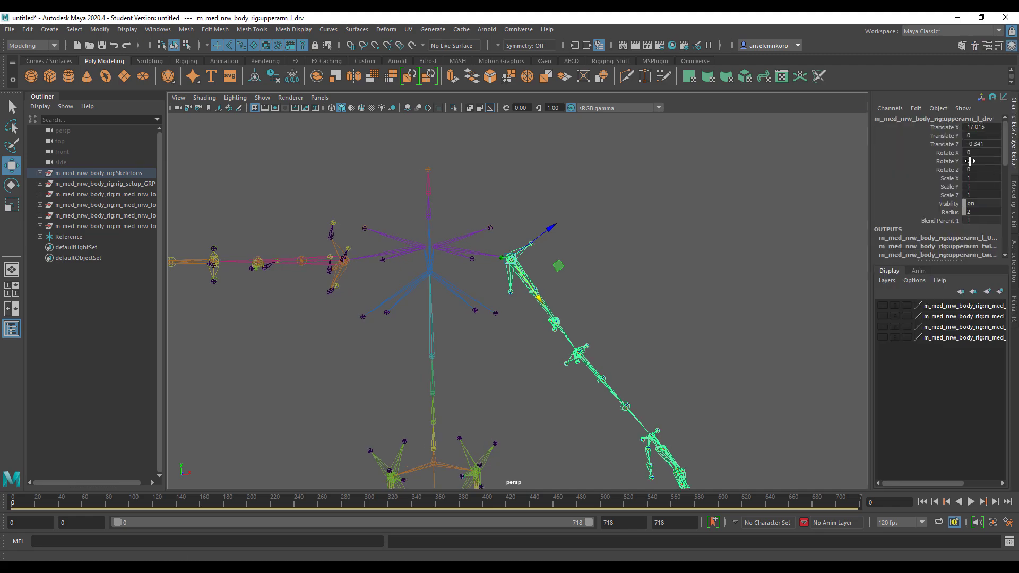
double_click(974, 161)
text(-50)
key(Return)
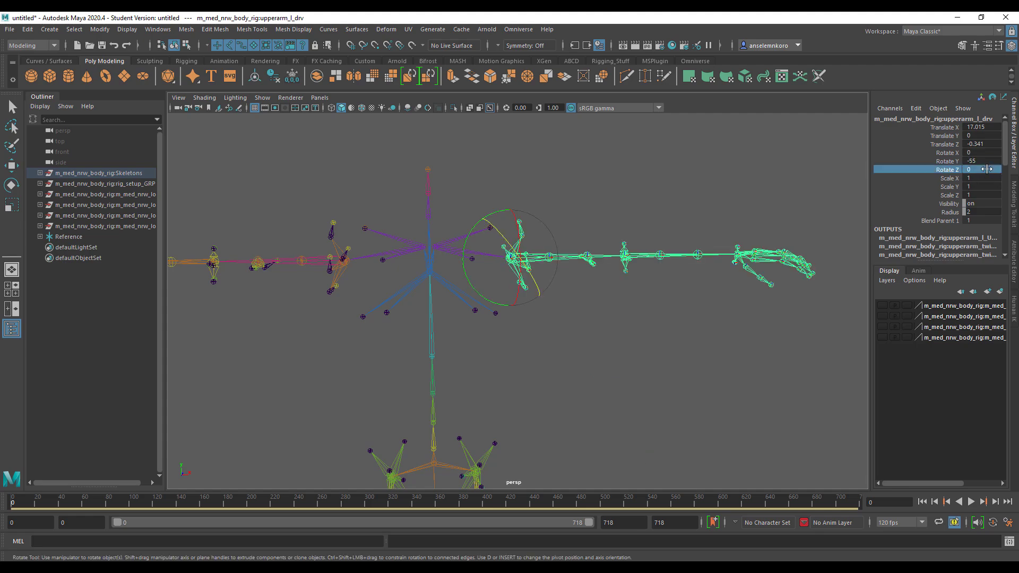
Straighten the left forearm by setting the left lowerarm joint's Rotate Z to 36
click(657, 255)
click(718, 256)
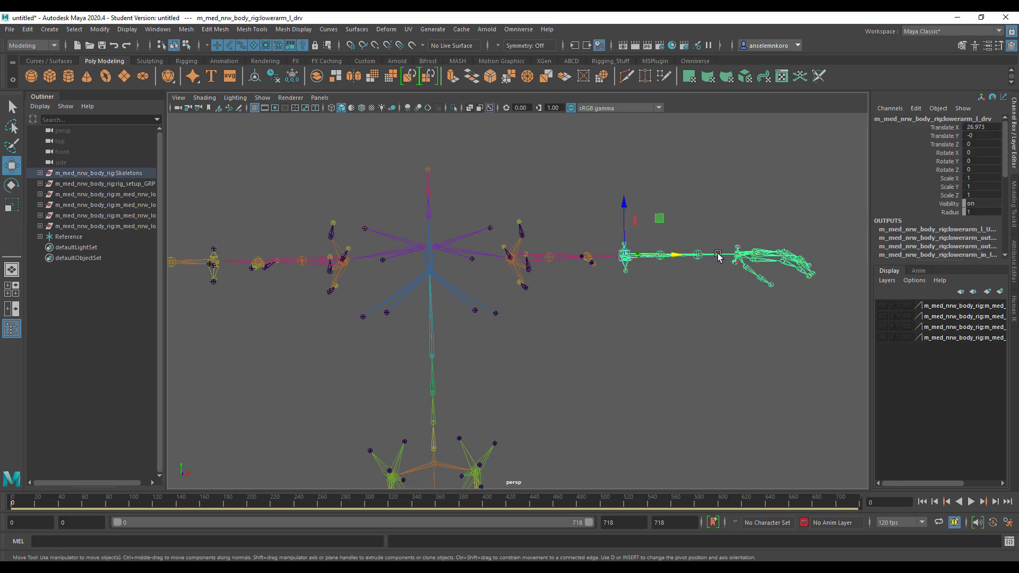
click(976, 169)
key(BackSpace)
text(36)
key(Return)
Check the character definition's validation status with both arms in T-pose and lock the definition
alt+drag(721, 416, 684, 313)
click(1014, 307)
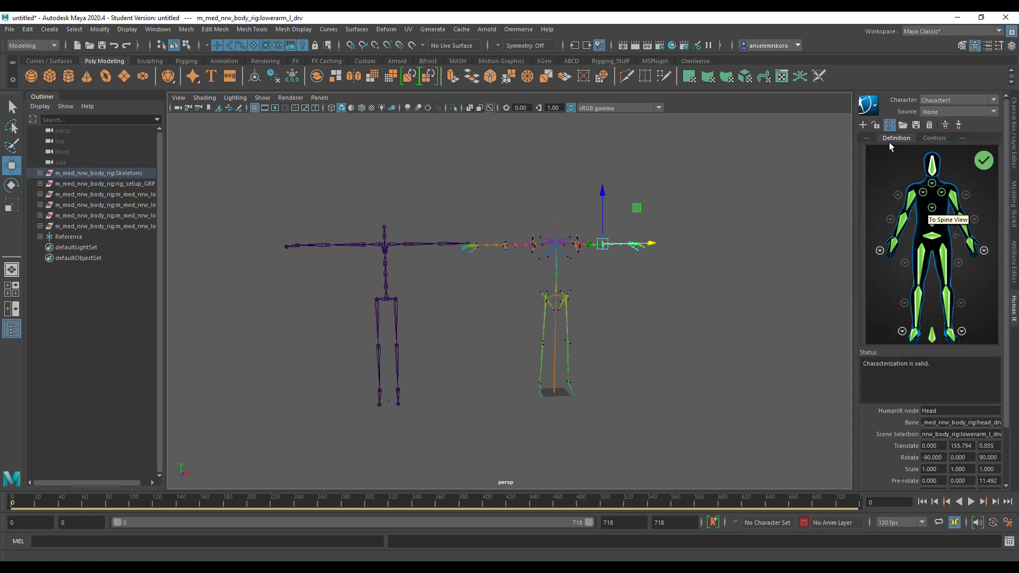
click(875, 124)
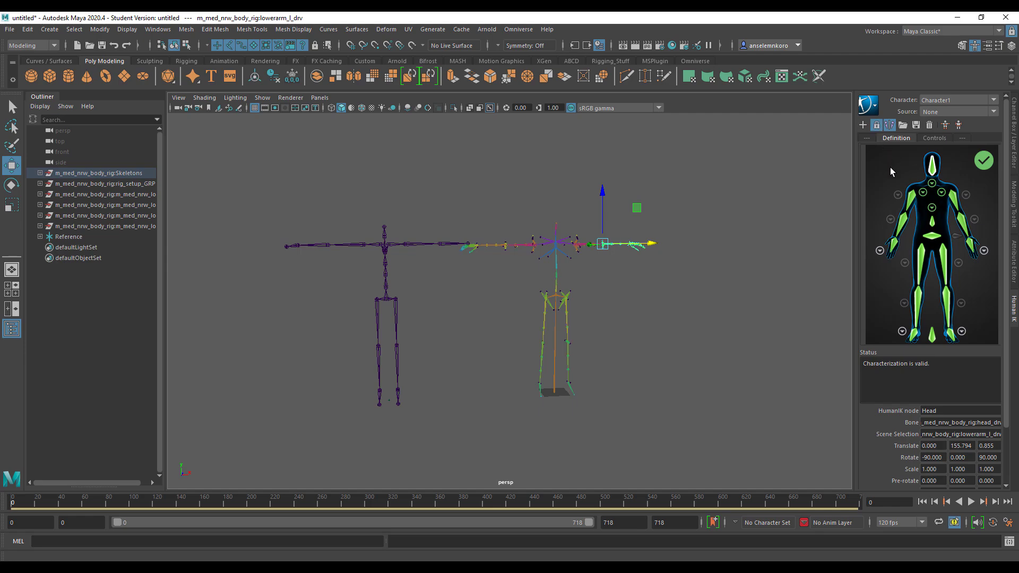
Set the HumanIK source of Character1 to the Rokoko motion character named Character
alt+drag(626, 345, 685, 343)
click(944, 112)
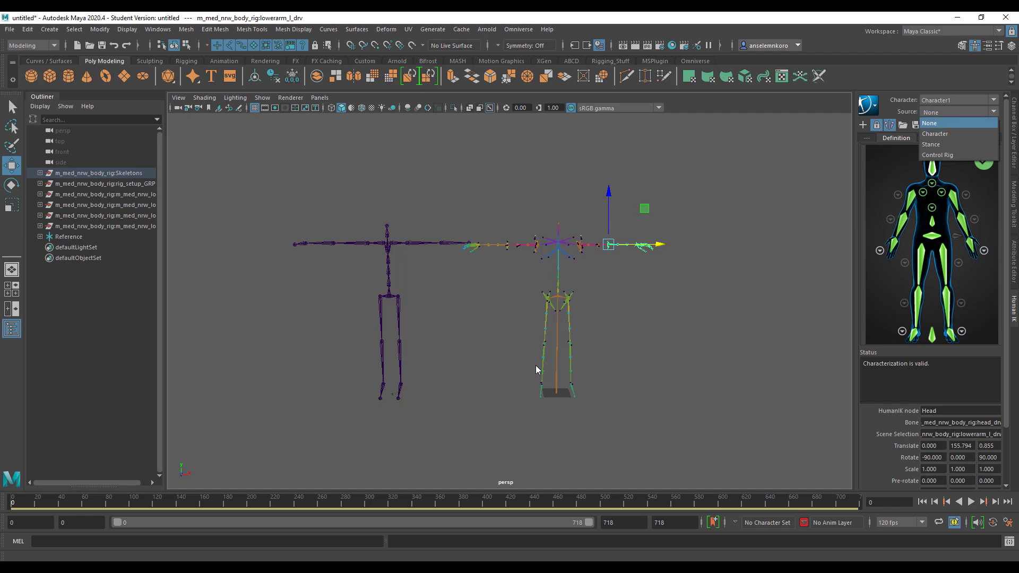
click(941, 132)
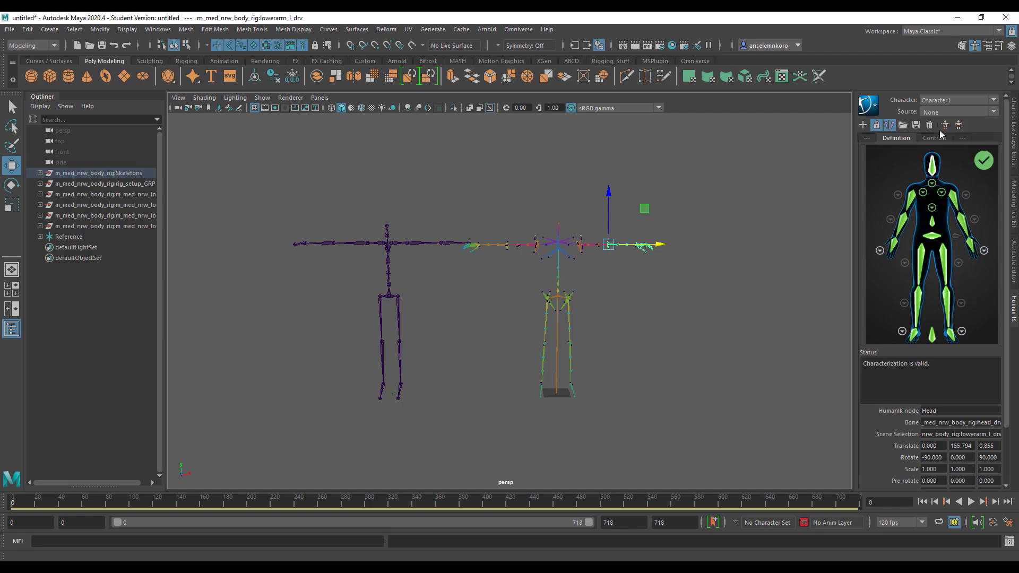
Play back the retargeted animation on both skeletons, stop it and return to the first frame
alt+right_drag(714, 388, 557, 339)
alt+drag(557, 340, 590, 355)
alt+middle_drag(590, 355, 622, 330)
click(971, 501)
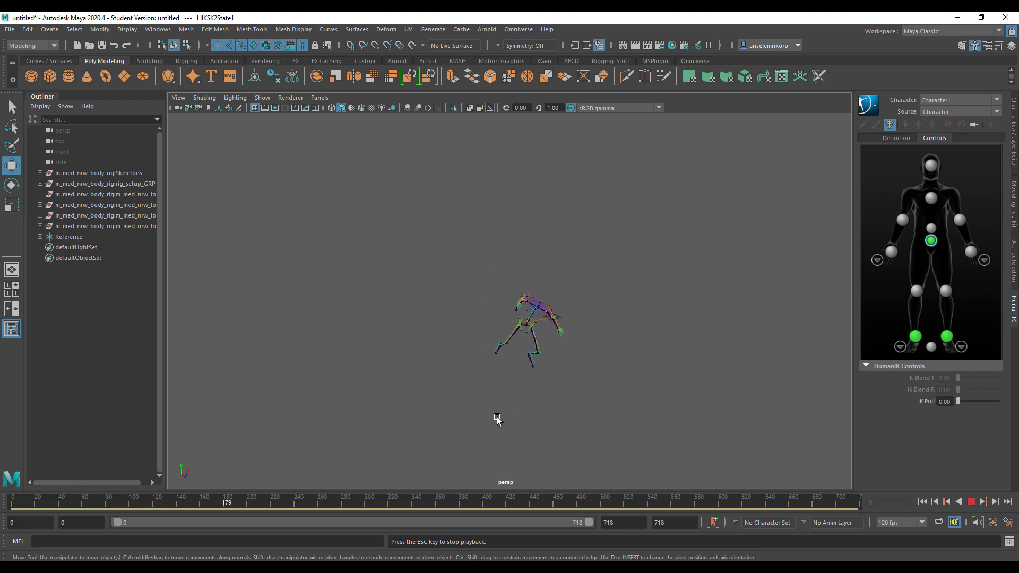
click(970, 501)
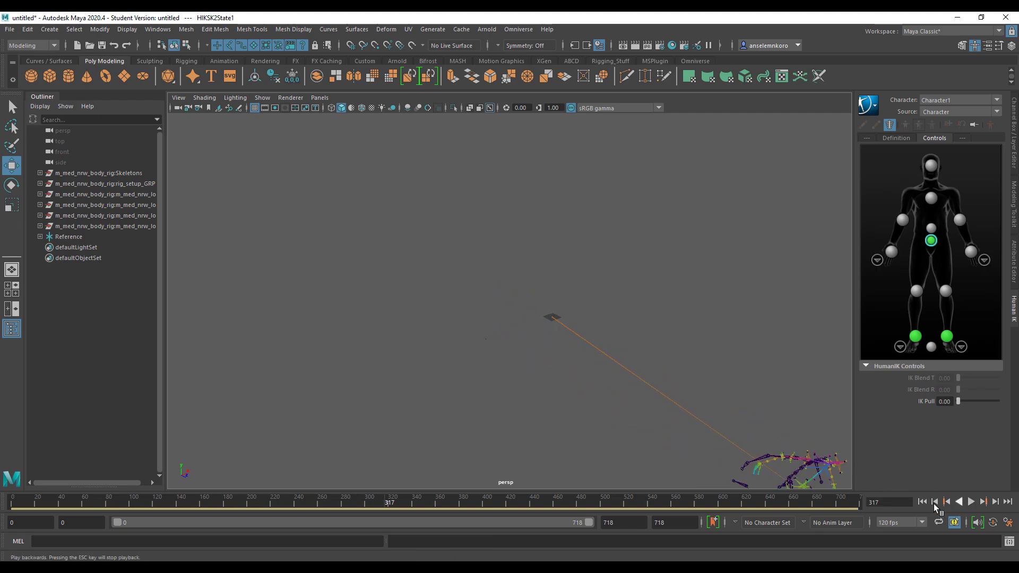
click(922, 501)
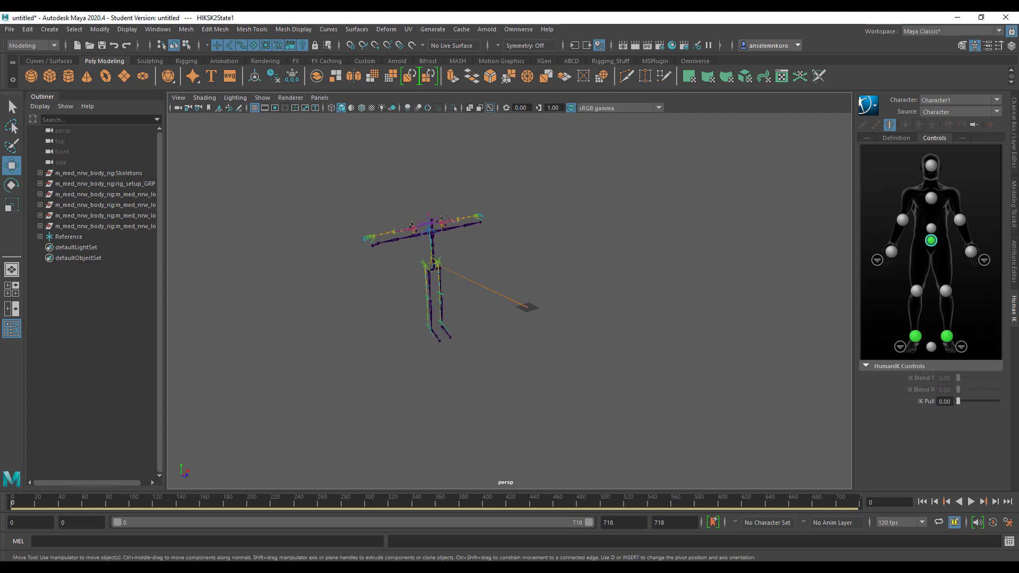
Show the highest-detail body mesh layer and turn off X-ray joint display in the viewport
drag(1018, 121, 1018, 132)
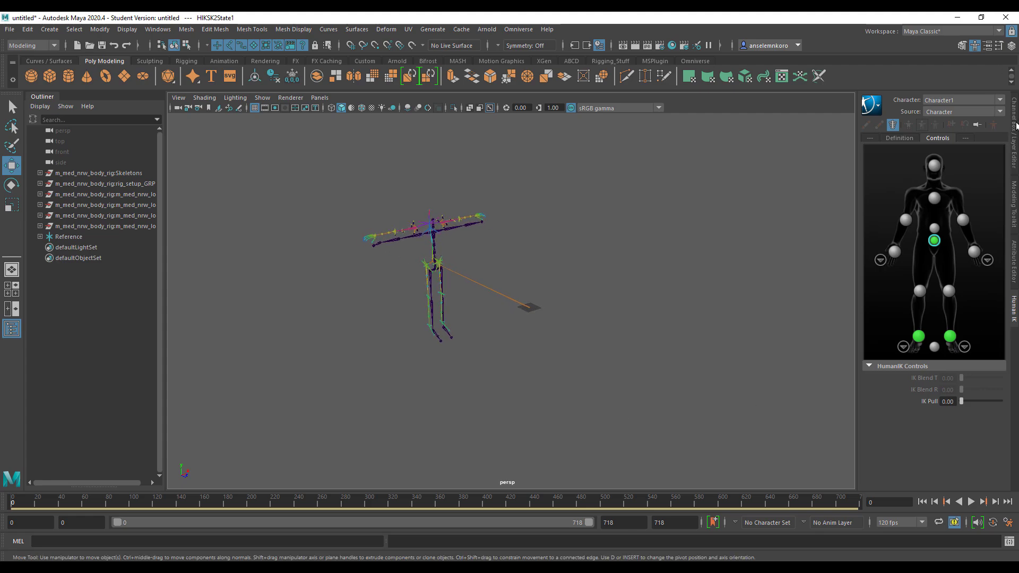
click(1014, 126)
click(883, 306)
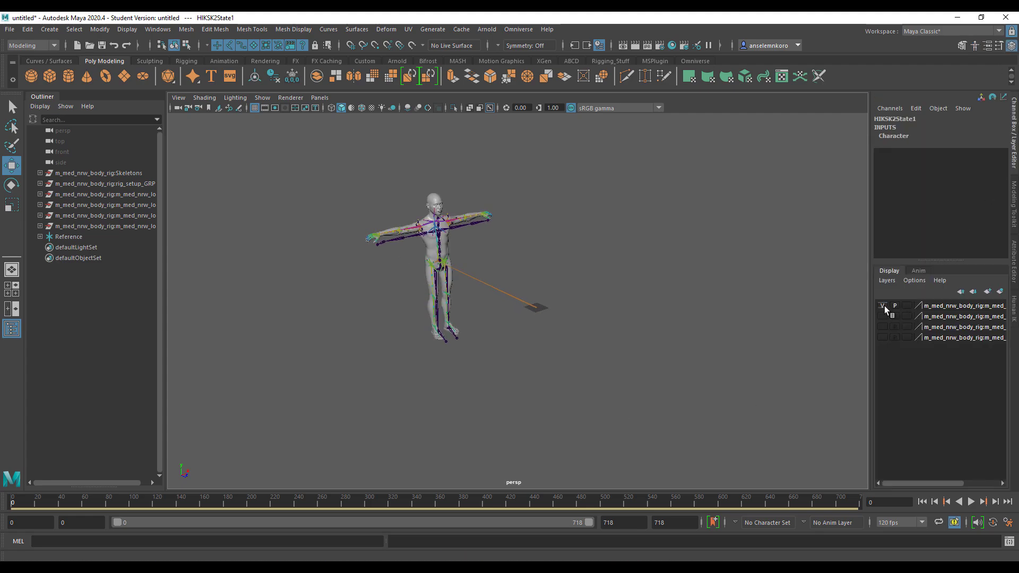
alt+drag(651, 355, 552, 297)
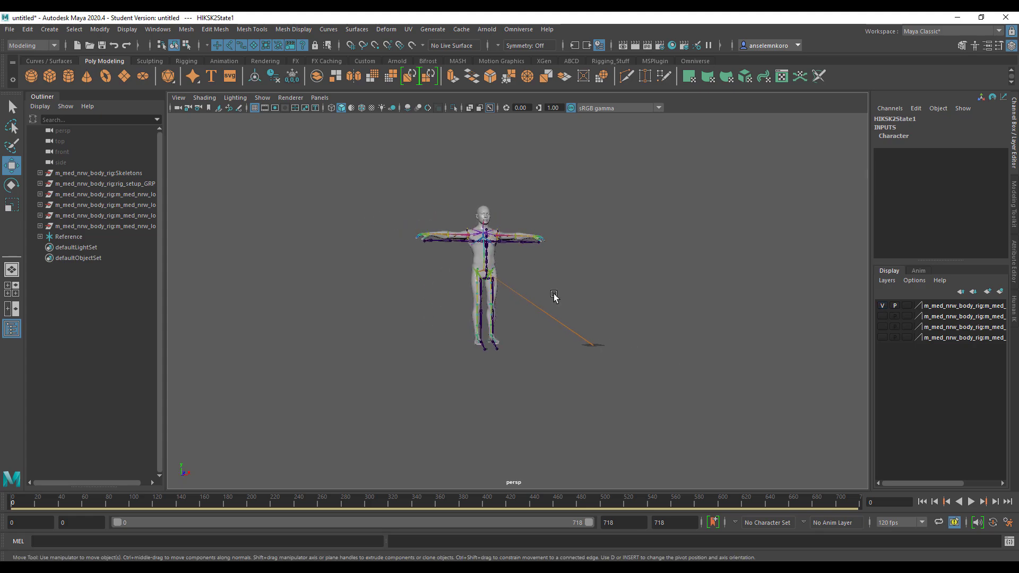
click(488, 108)
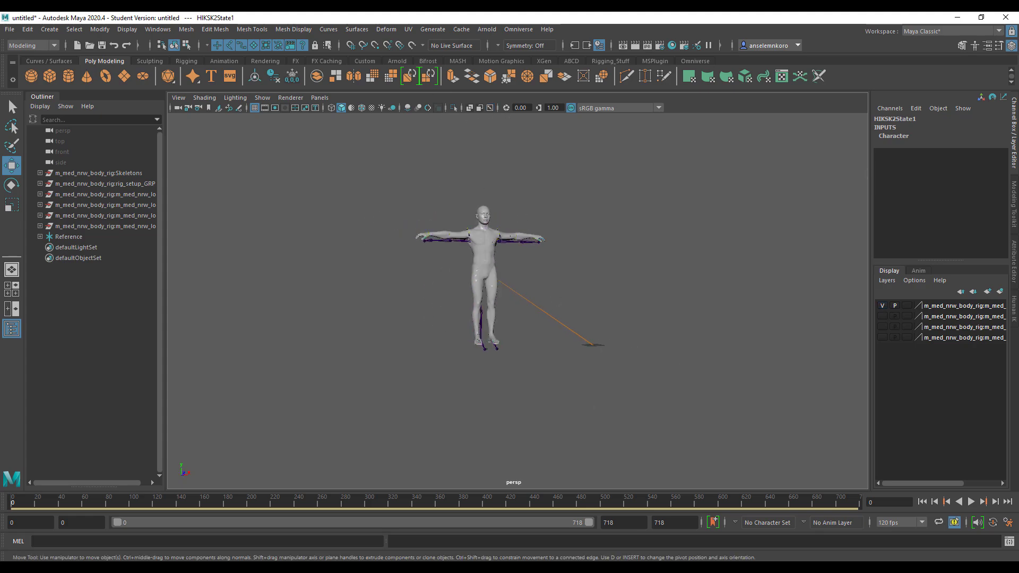
Hide the Reference skeleton and play back the retargeted animation on the body mesh, stopping partway through the run
click(67, 236)
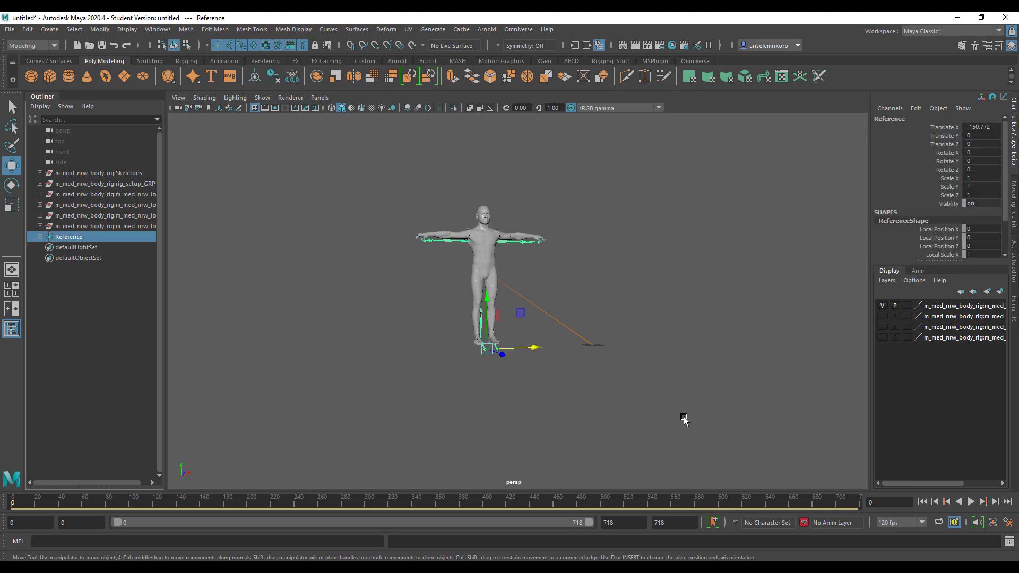
click(971, 502)
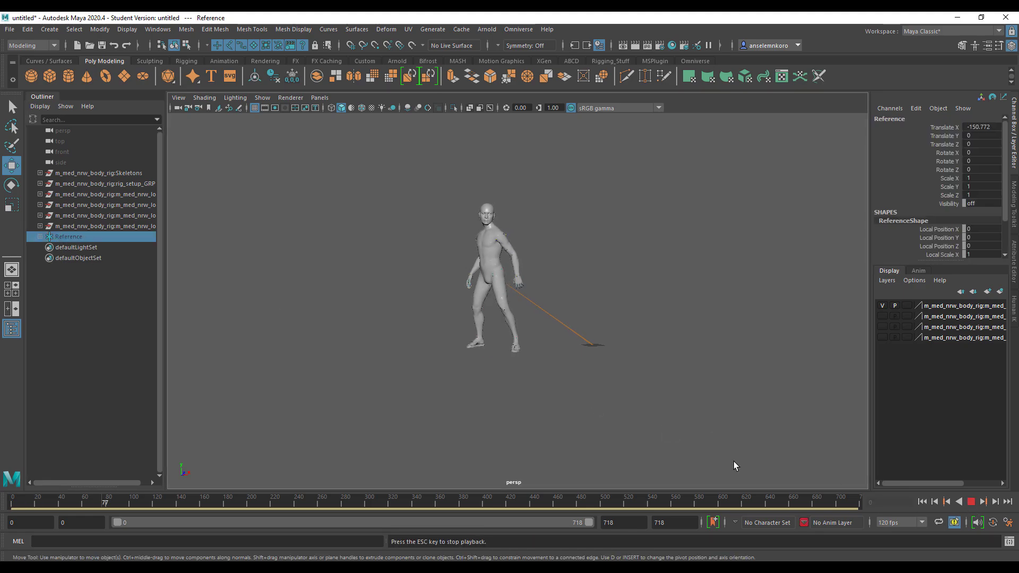
click(971, 502)
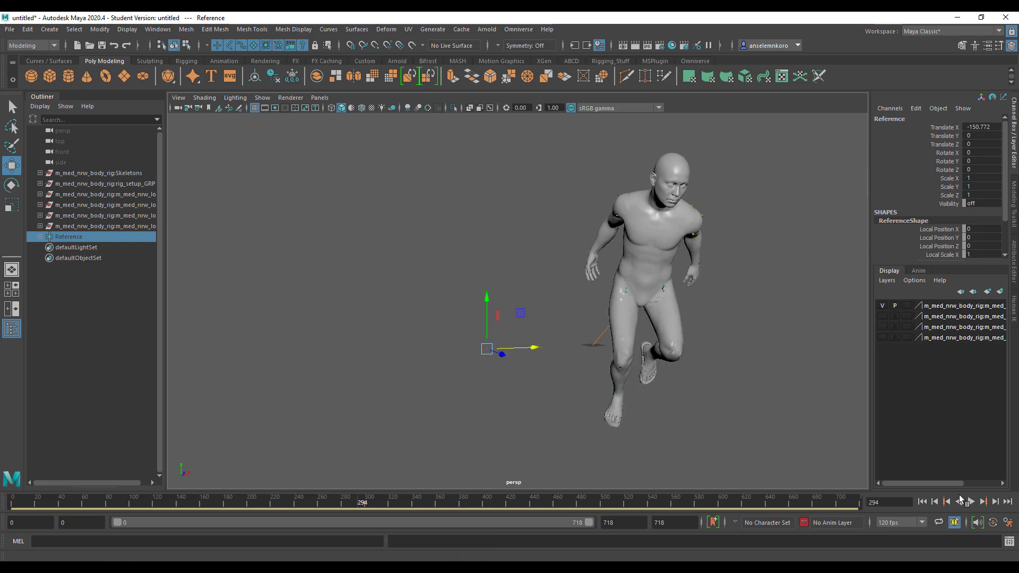
click(922, 501)
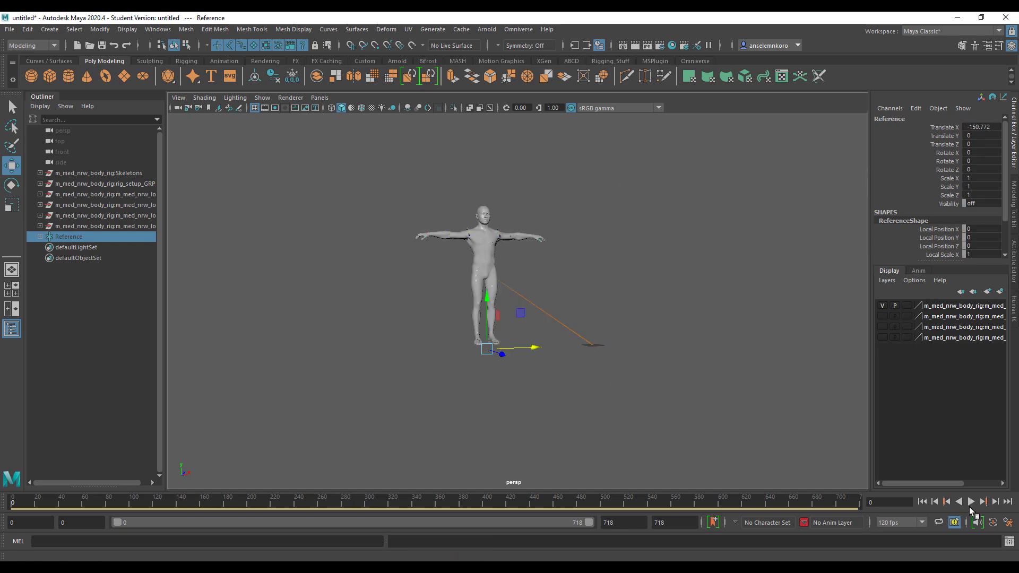
click(971, 502)
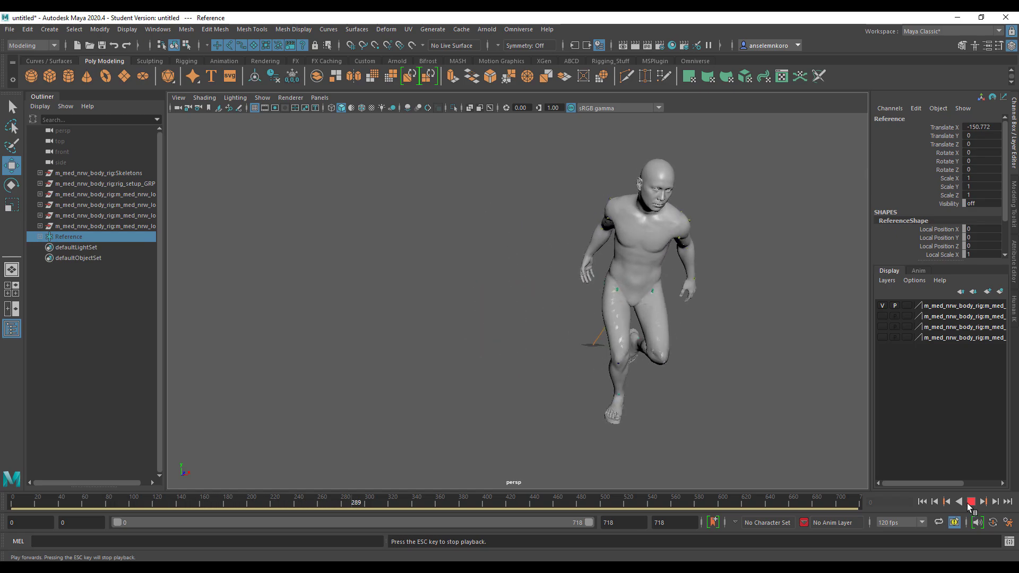
click(971, 501)
scroll(588, 405, down, 5)
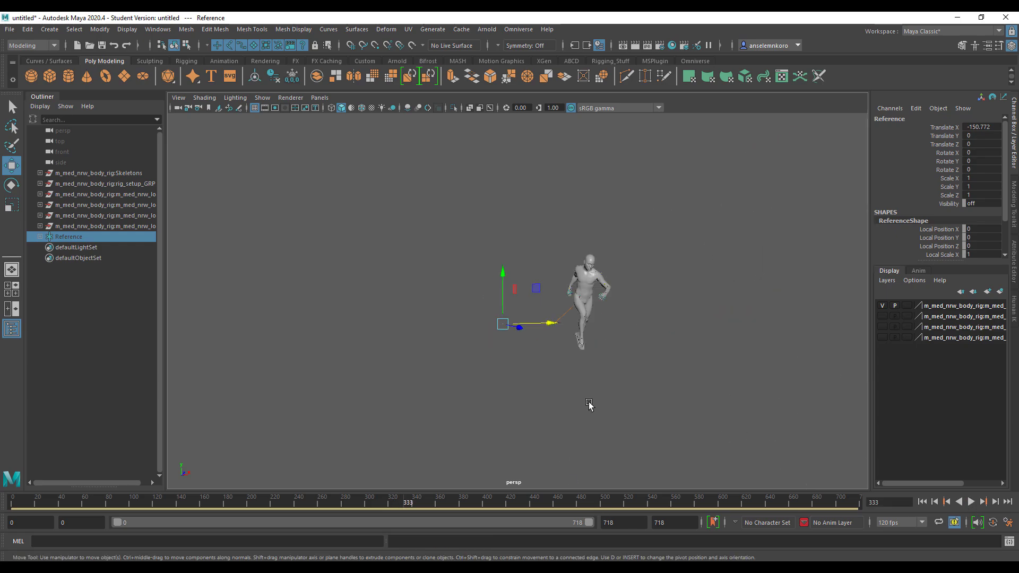
scroll(737, 399, up, 3)
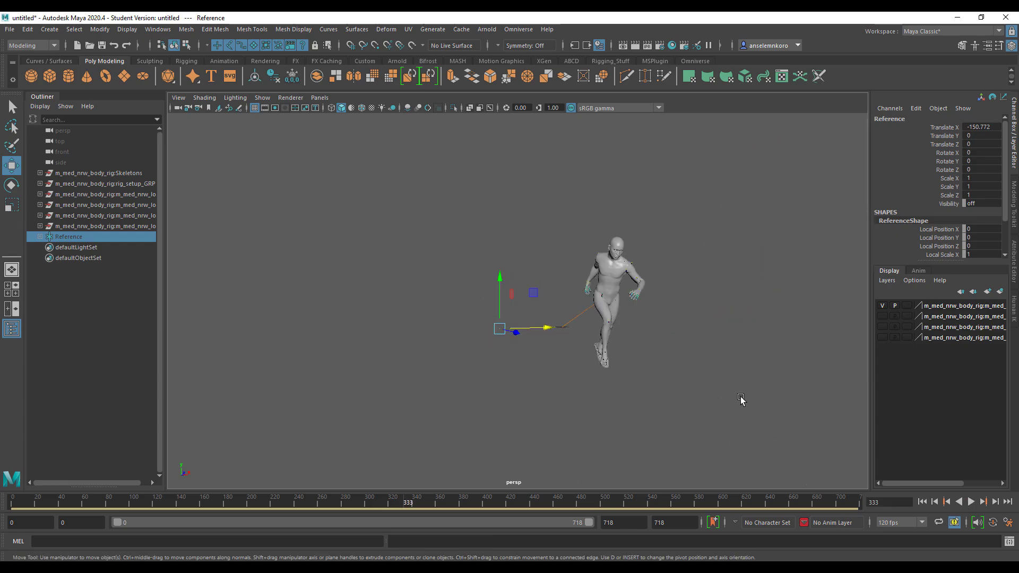
Bake the retargeted animation of Character1 to its HumanIK control rig
click(1015, 309)
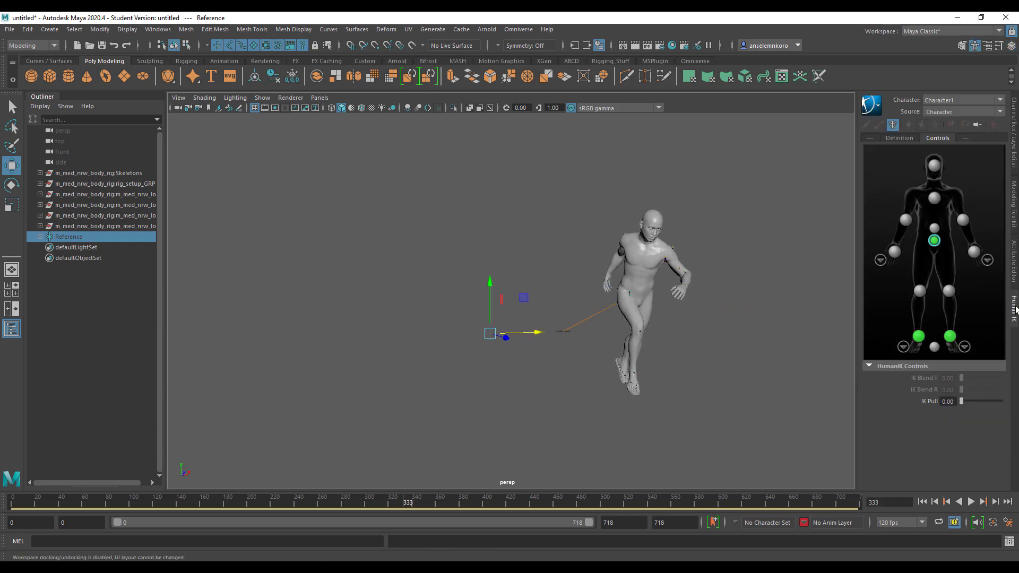
click(873, 105)
mouse_move(909, 162)
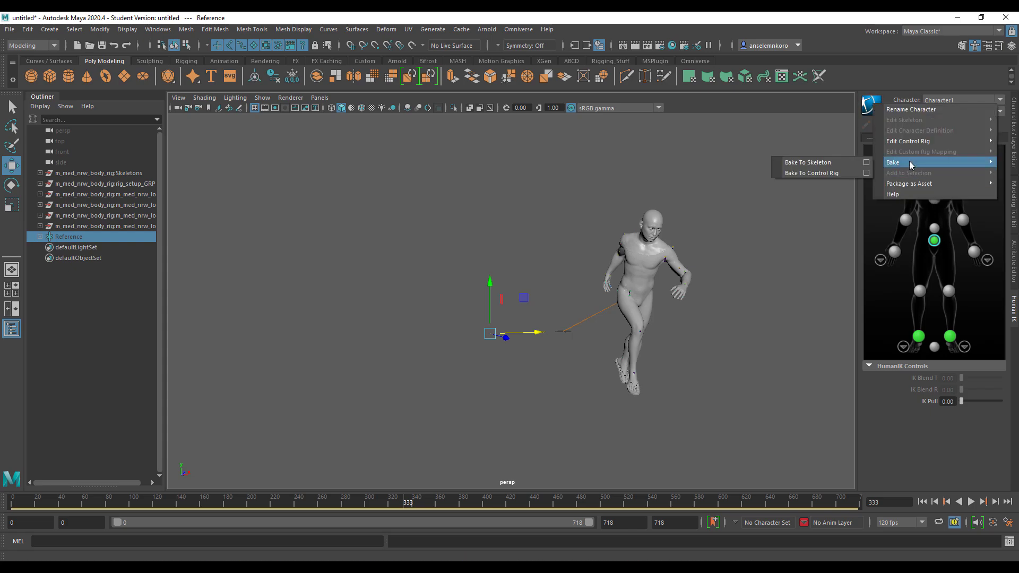
click(829, 173)
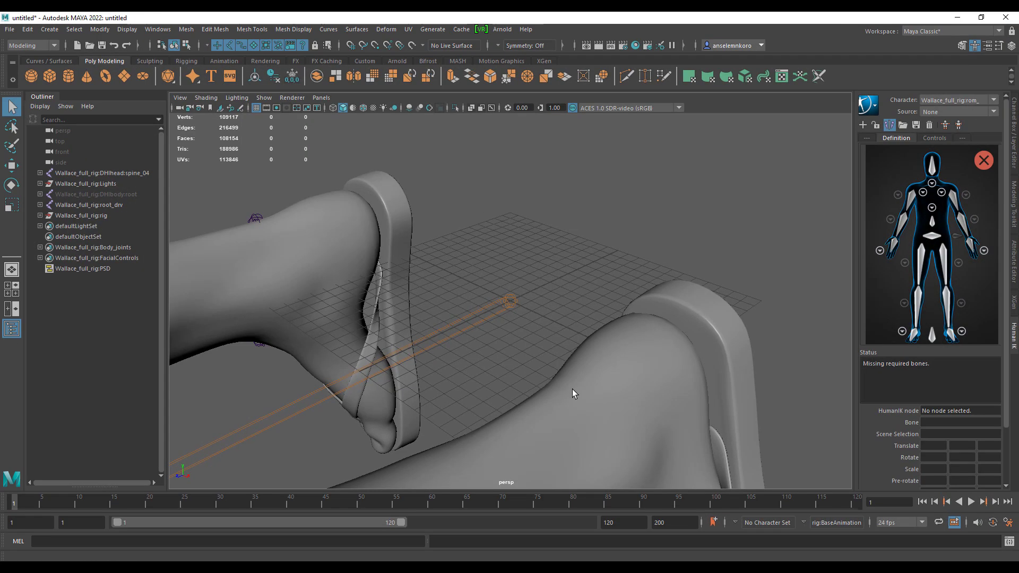
View the Wallace MetaHuman preset in Quixel Bridge and return to the full rig scene in Maya 2022
scroll(549, 263, down, 5)
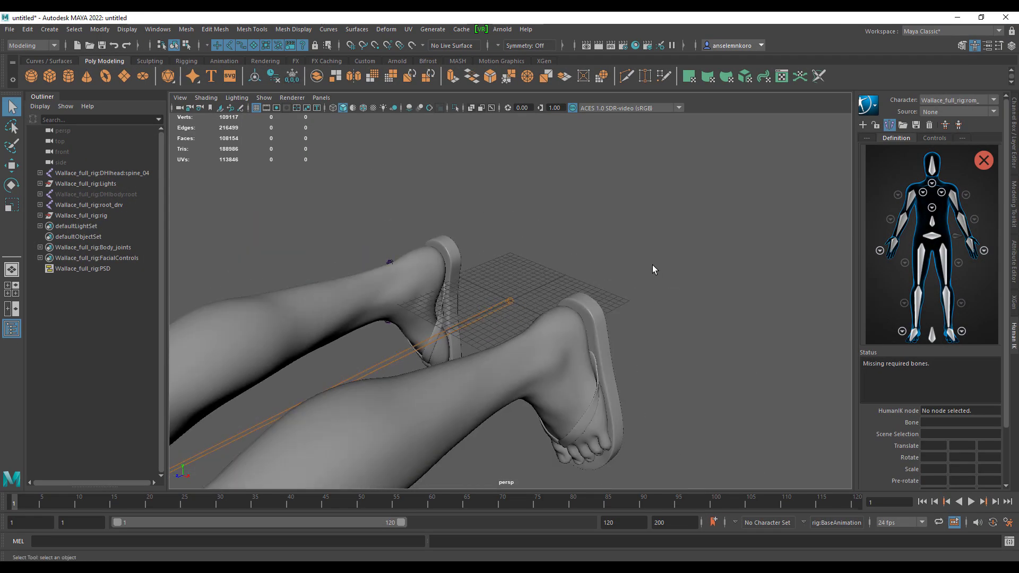
alt+drag(689, 286, 600, 345)
click(582, 342)
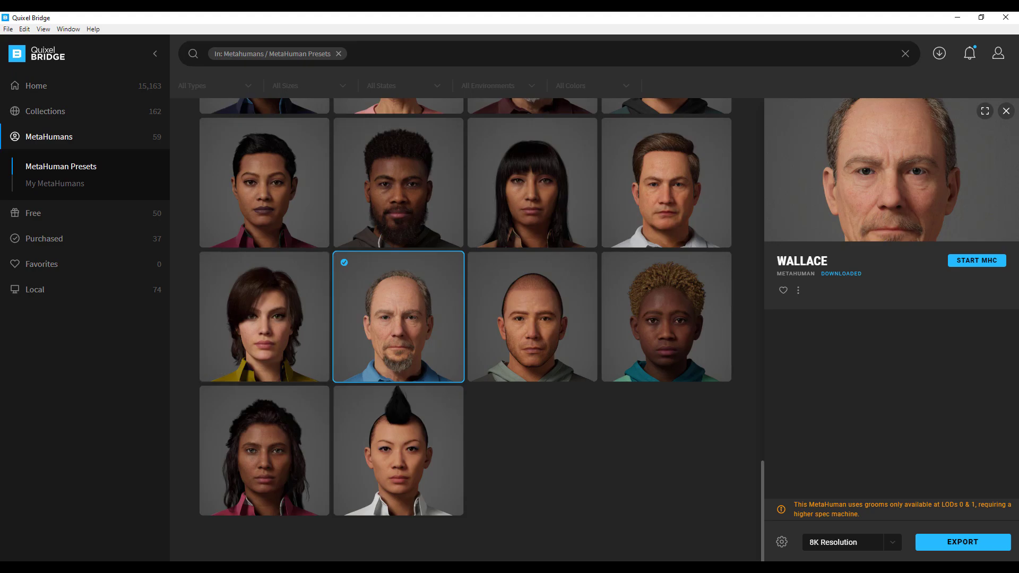
click(963, 19)
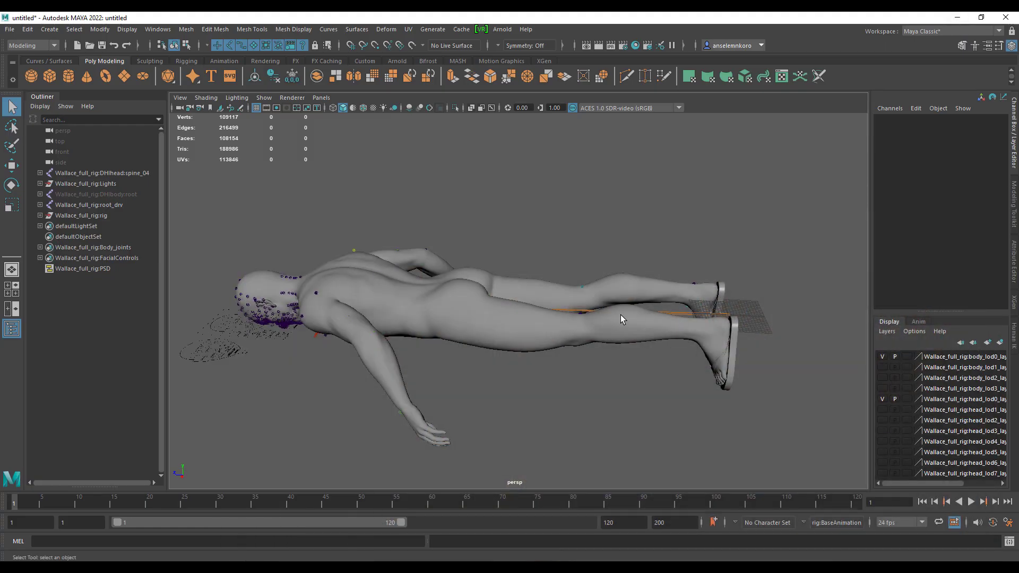
Stand the Wallace full rig upright by setting the root_drv joint's Rotate X to -90
alt+drag(622, 319, 648, 361)
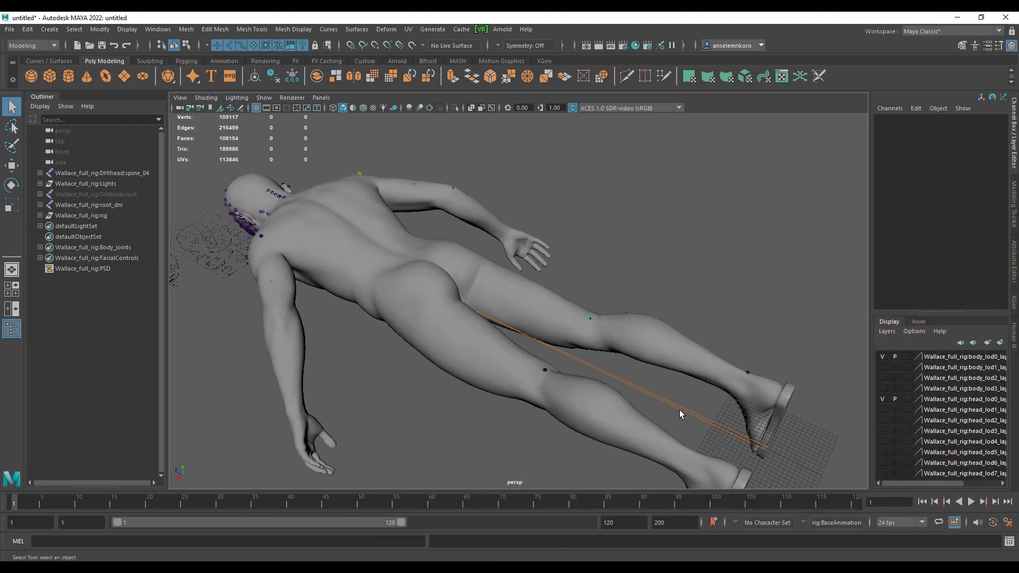
click(680, 411)
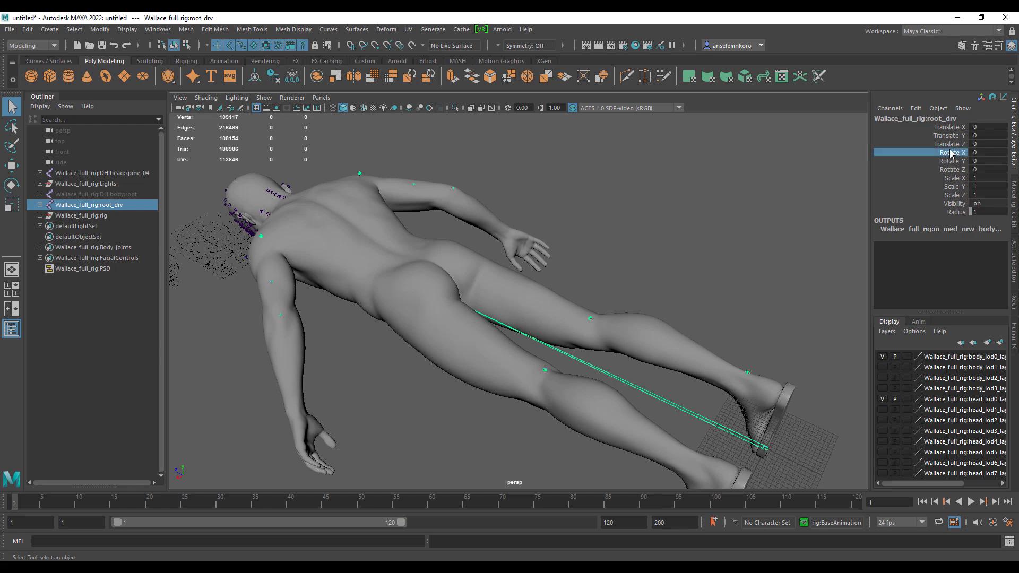
key(e)
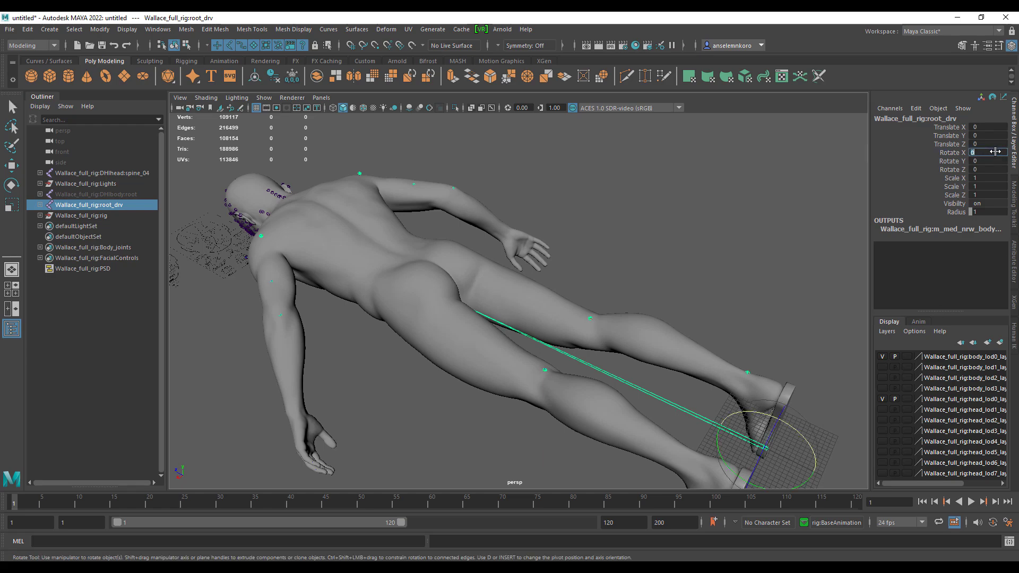
click(995, 152)
text(-90)
key(Return)
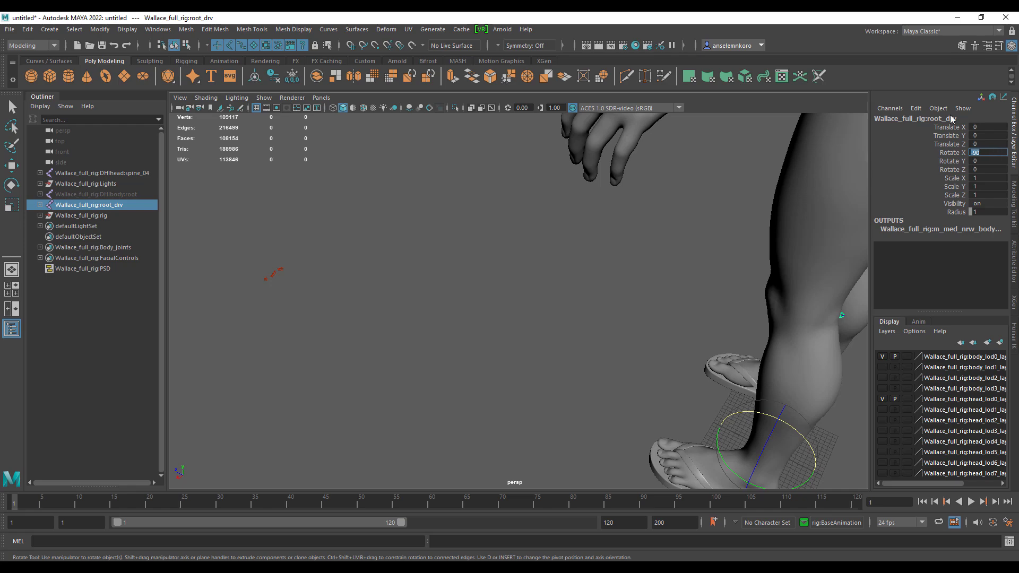
Examine the upright Wallace body from the front, comparing it with and without its joints displayed
scroll(724, 386, down, 5)
alt+drag(541, 340, 647, 276)
alt+middle_drag(572, 248, 594, 401)
scroll(595, 391, up, 5)
alt+drag(594, 401, 619, 362)
scroll(548, 341, down, 5)
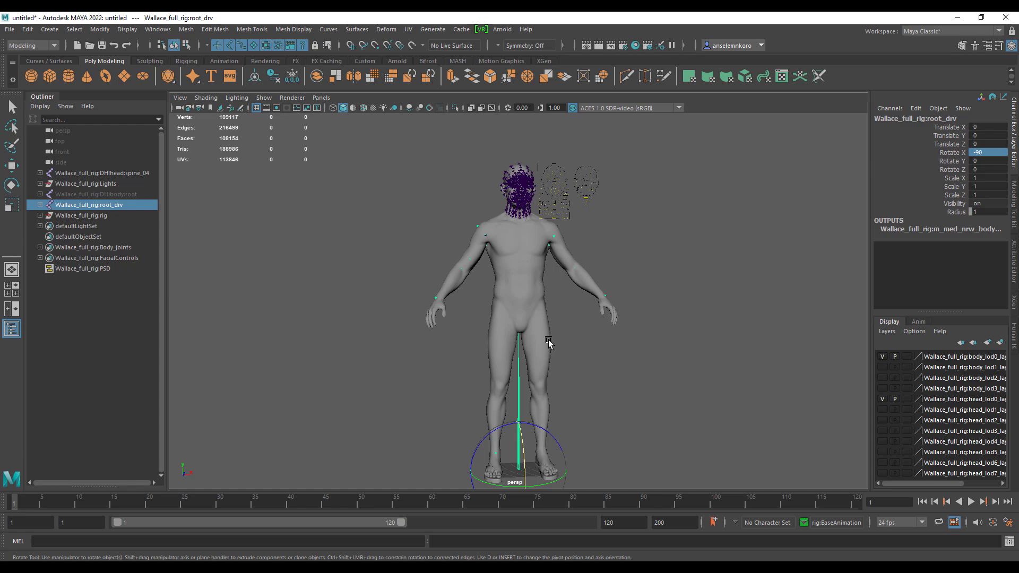
alt+right_drag(476, 328, 491, 385)
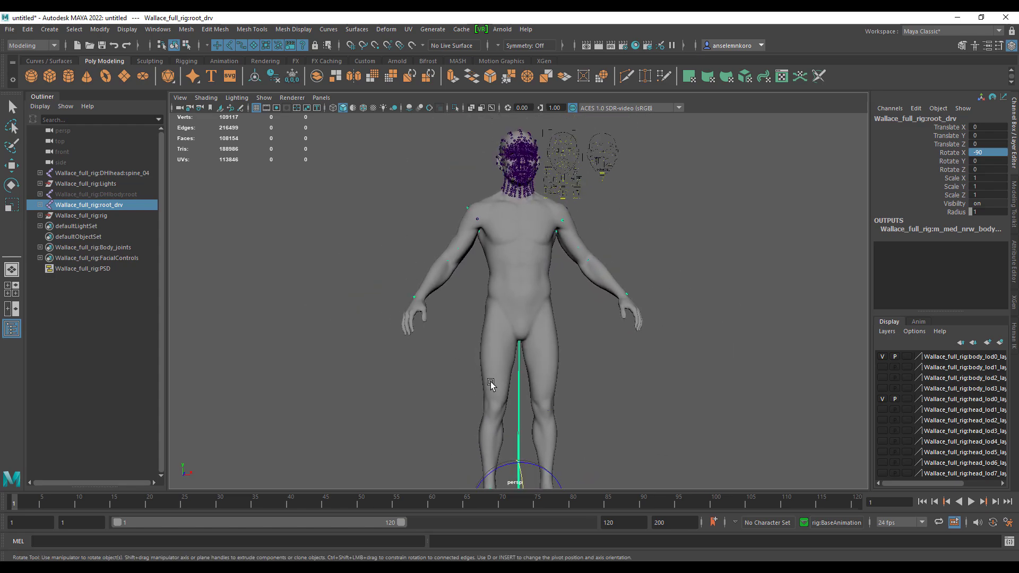
click(372, 109)
click(372, 110)
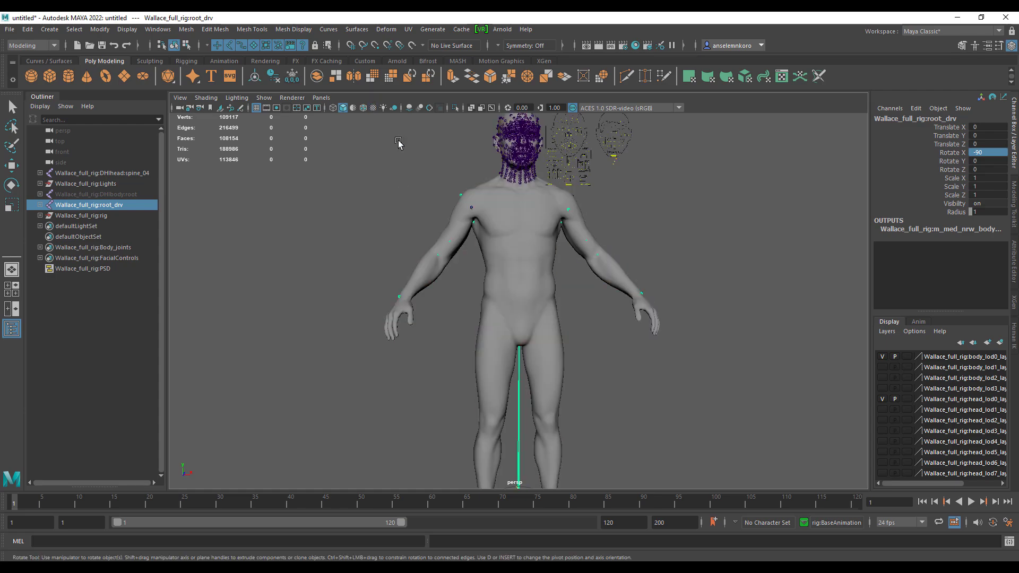
mouse_move(495, 217)
alt+right_down()
mouse_move(581, 325)
mouse_move(509, 197)
mouse_move(439, 282)
mouse_move(527, 319)
mouse_move(386, 240)
alt+right_up()
alt+middle_drag(460, 270, 432, 223)
alt+right_drag(432, 223, 491, 295)
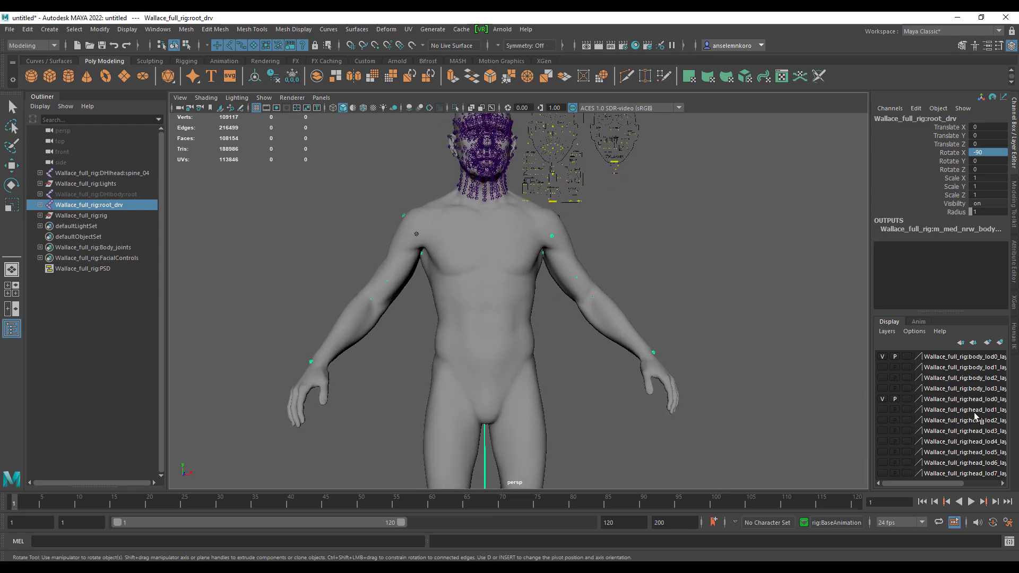
Hide the body_lod0 and head_lod0 mesh layers and inspect the bare body and facial skeleton
click(883, 357)
alt+drag(589, 334, 545, 314)
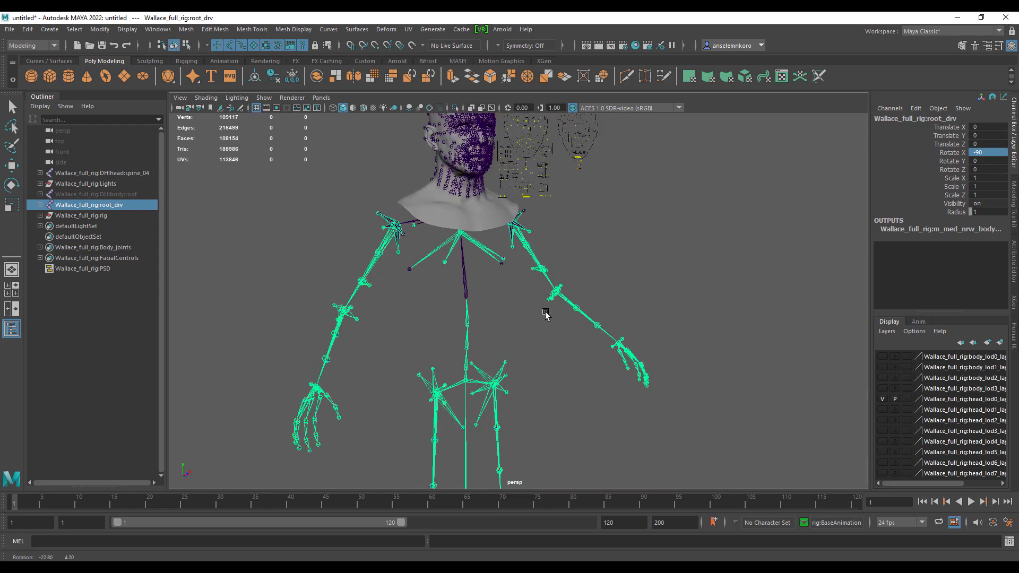
click(883, 399)
alt+middle_drag(490, 363, 525, 478)
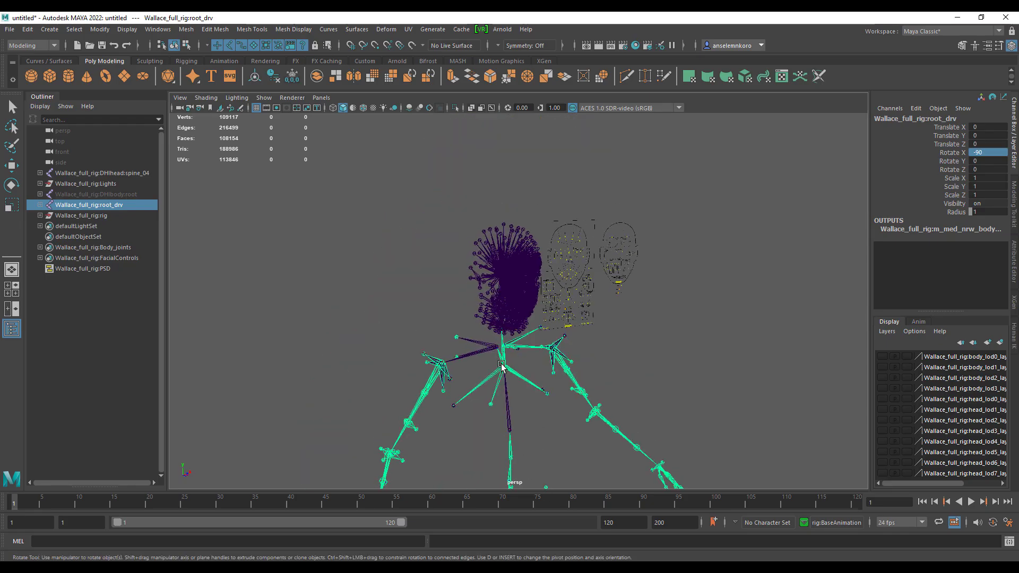
alt+right_drag(531, 392, 648, 483)
alt+middle_drag(648, 483, 557, 350)
alt+drag(557, 350, 689, 493)
alt+drag(586, 385, 577, 286)
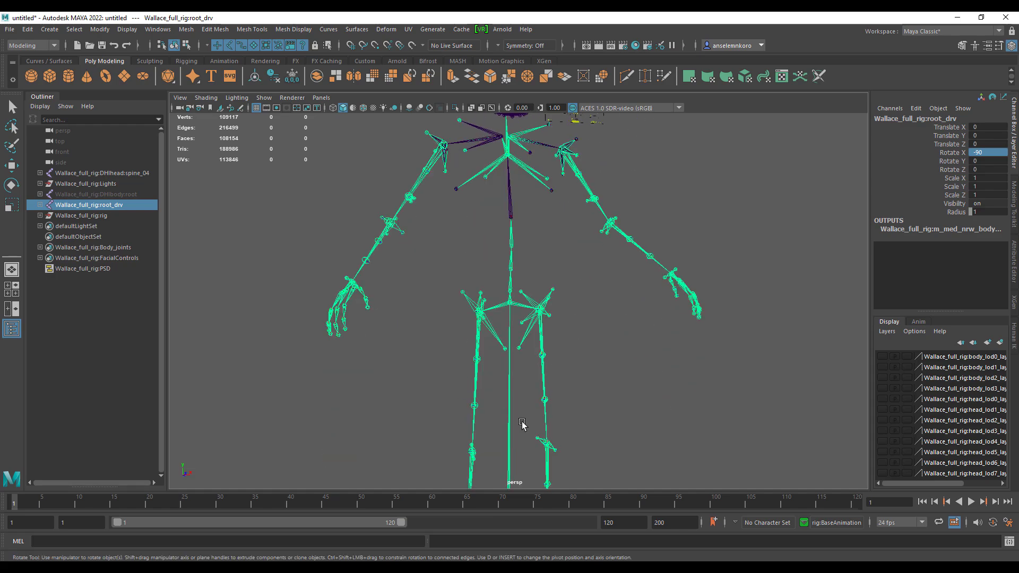
alt+right_drag(522, 425, 502, 363)
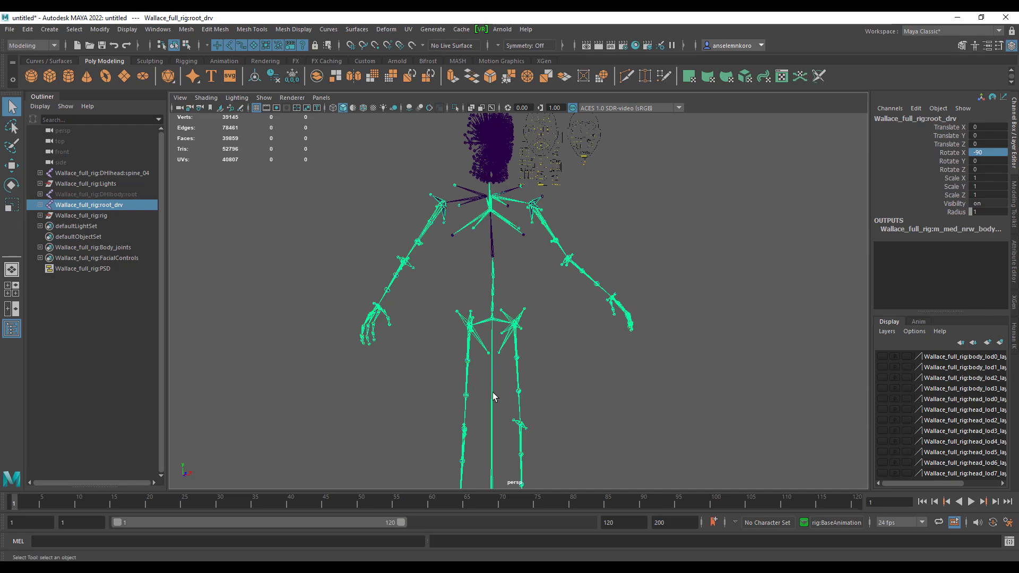
drag(502, 394, 505, 395)
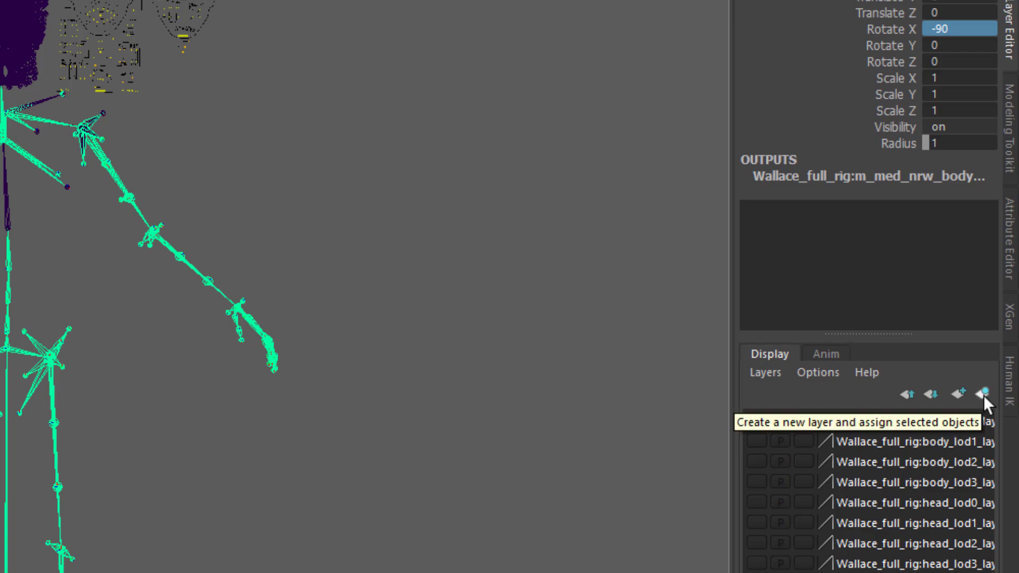
Assign the root_drv body skeleton to a new display layer and hide that layer
click(983, 395)
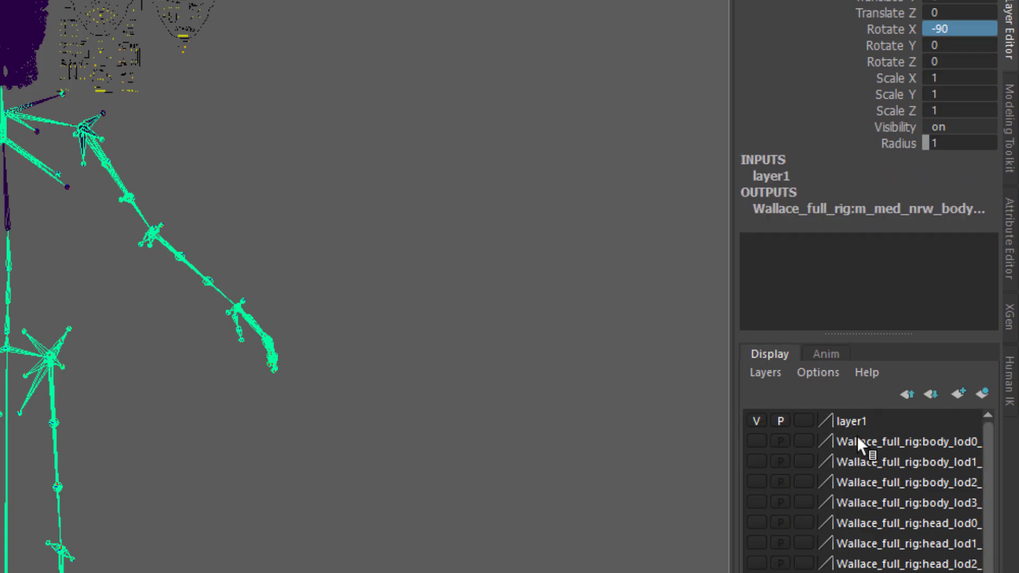
click(759, 420)
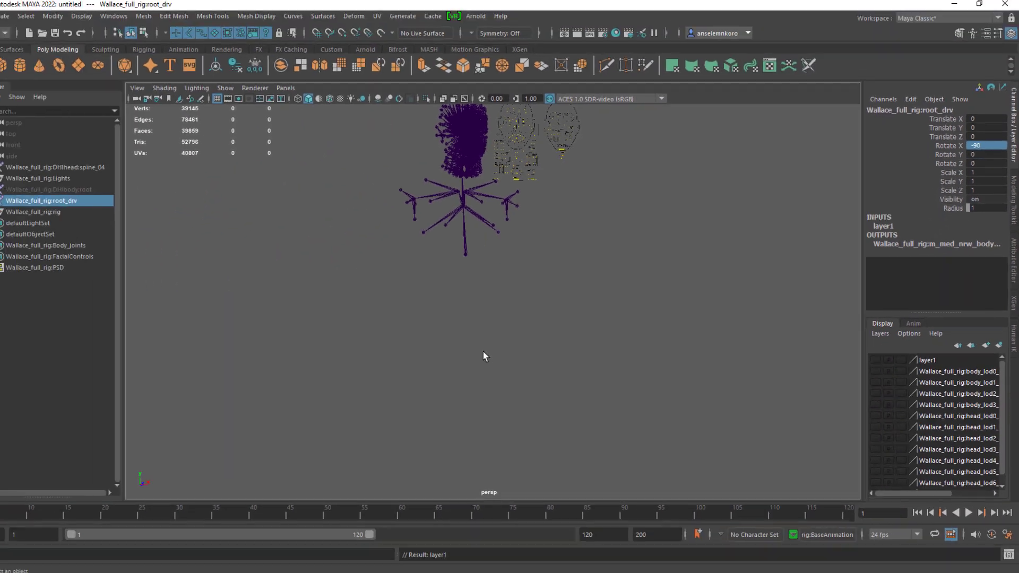
alt+middle_drag(483, 351, 598, 429)
alt+drag(513, 380, 530, 364)
scroll(559, 352, up, 5)
scroll(409, 306, down, 5)
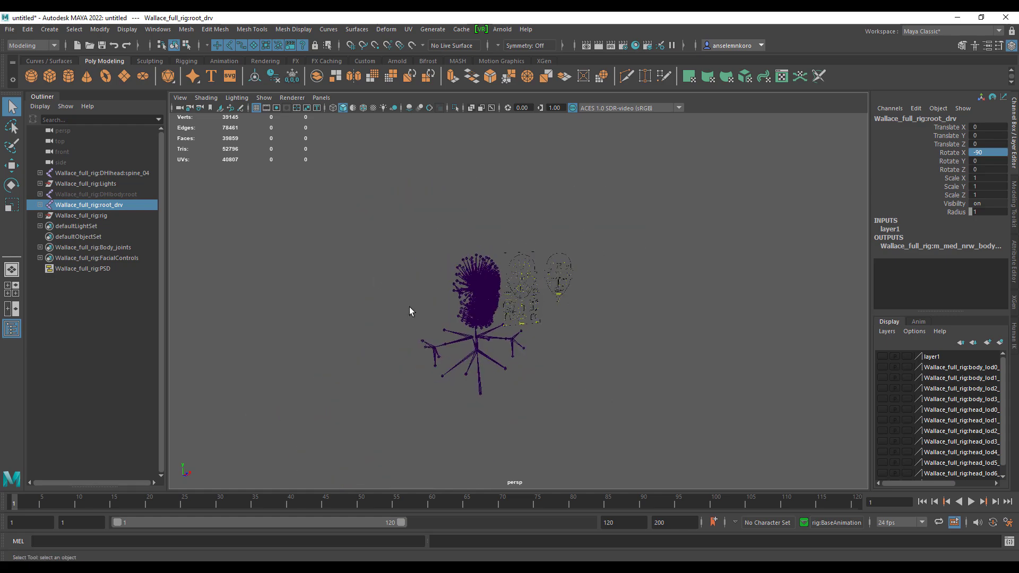
Put the DHIhead spine_04 head joints on a second new display layer and hide that layer
alt+middle_drag(409, 307, 437, 199)
drag(617, 310, 629, 324)
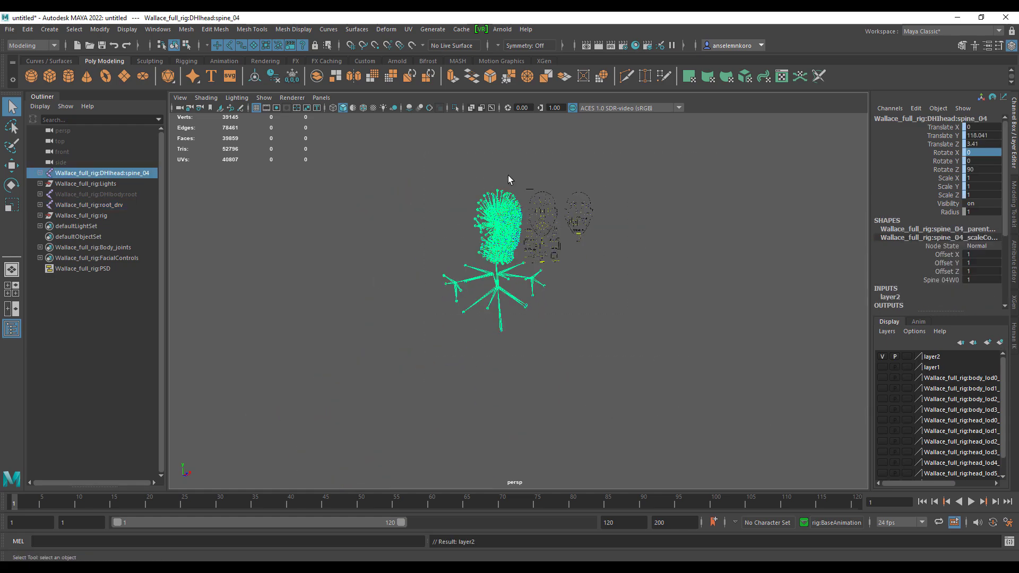
click(882, 356)
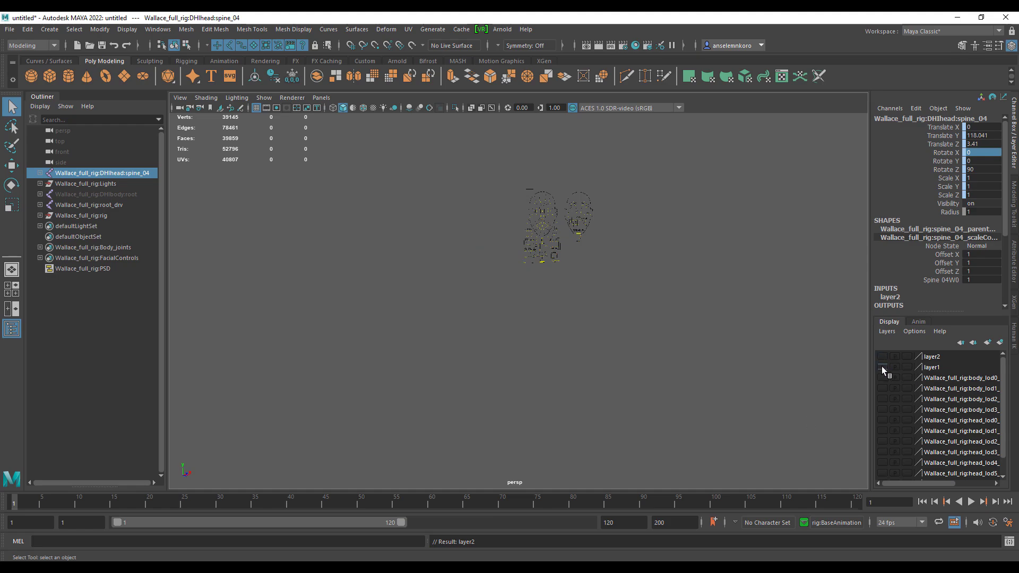
Show layer1 again so that the body skeleton is displayed without the head joints
alt+middle_drag(642, 407, 643, 306)
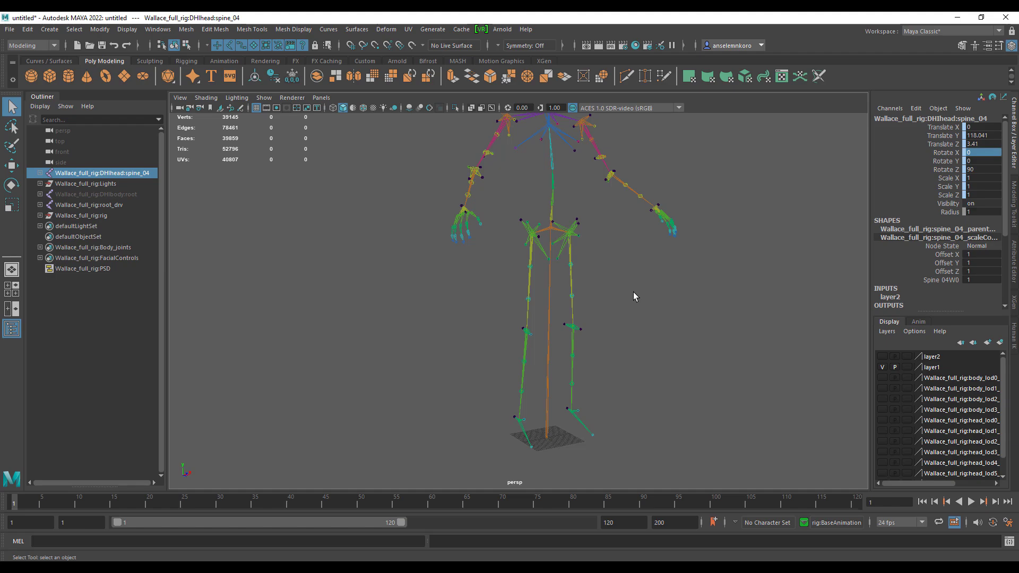
alt+right_drag(633, 292, 666, 319)
alt+middle_drag(642, 301, 633, 324)
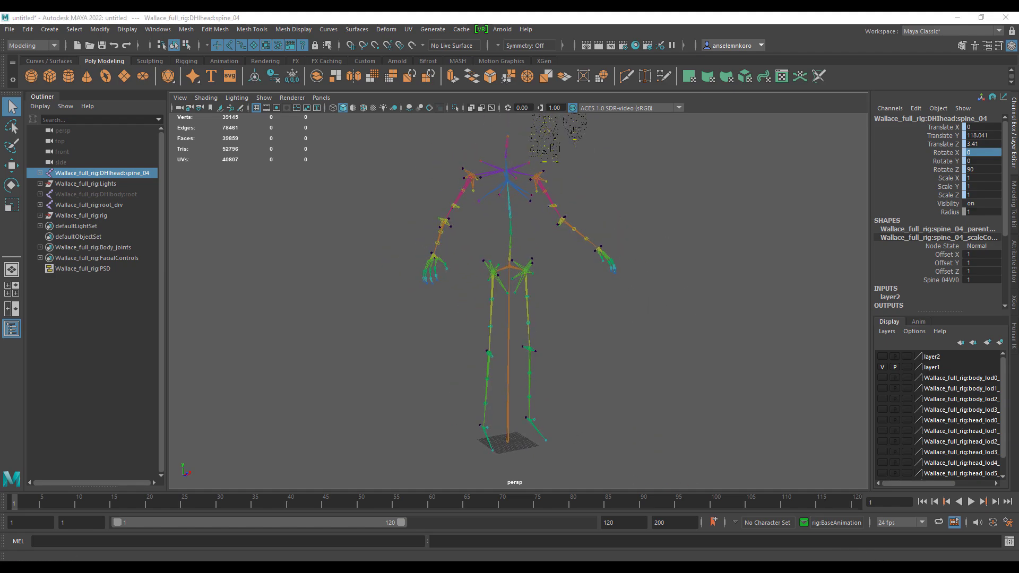
Switch to the Maya 2020 scene, play the baked body rig animation while following the character from several angles, and minimize the window
mouse_move(885, 566)
click(931, 540)
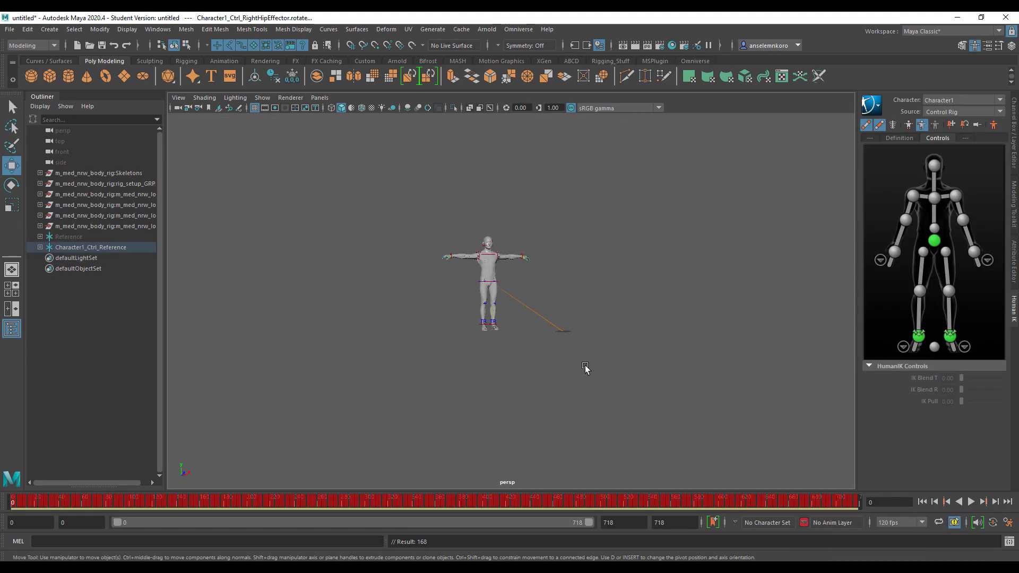
click(971, 501)
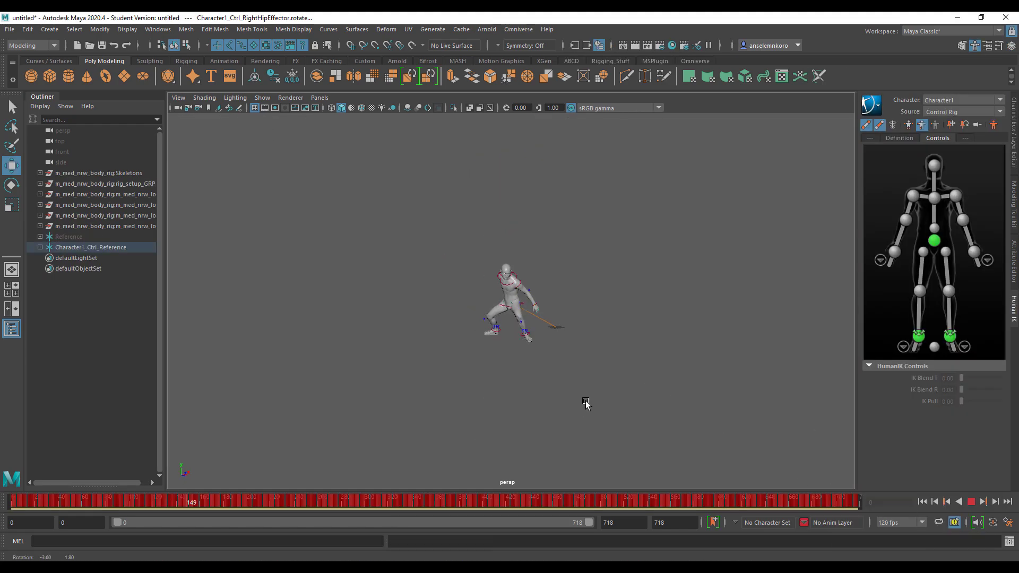
right_drag(599, 365, 633, 390)
alt+middle_drag(633, 390, 559, 396)
alt+right_drag(559, 396, 617, 429)
alt+drag(589, 414, 548, 414)
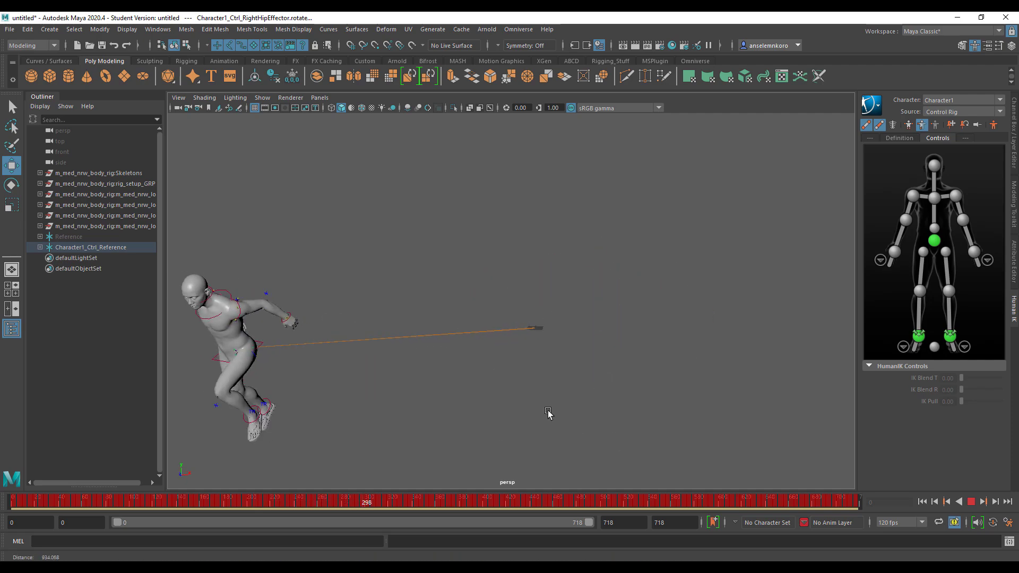
alt+middle_drag(548, 414, 721, 383)
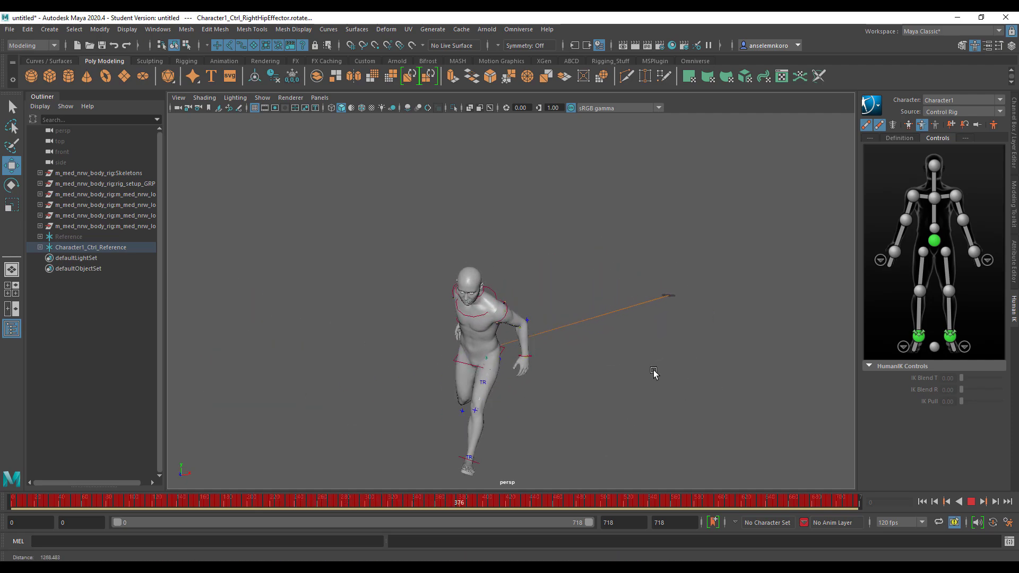
alt+right_drag(653, 371, 612, 387)
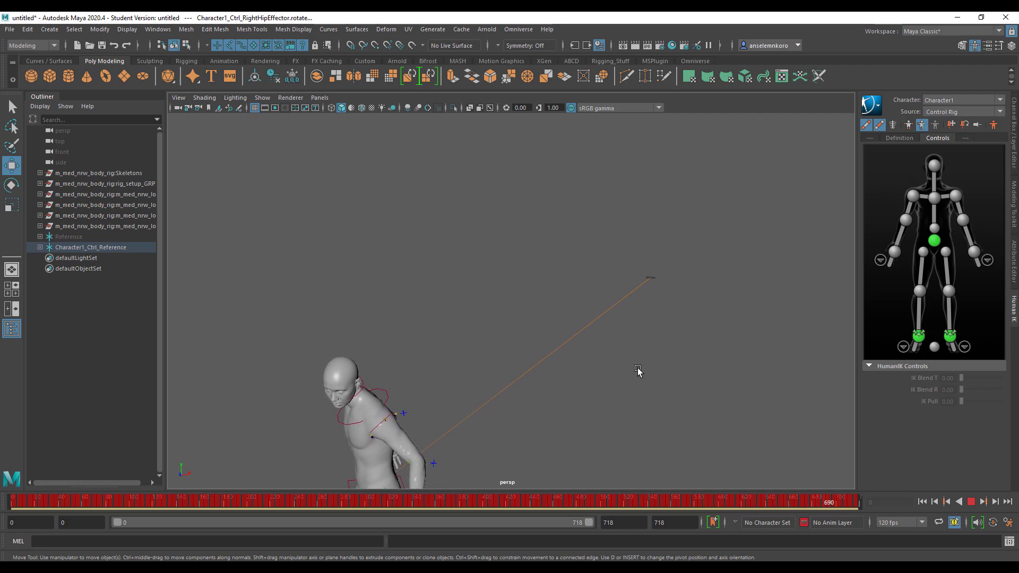
click(958, 17)
click(957, 18)
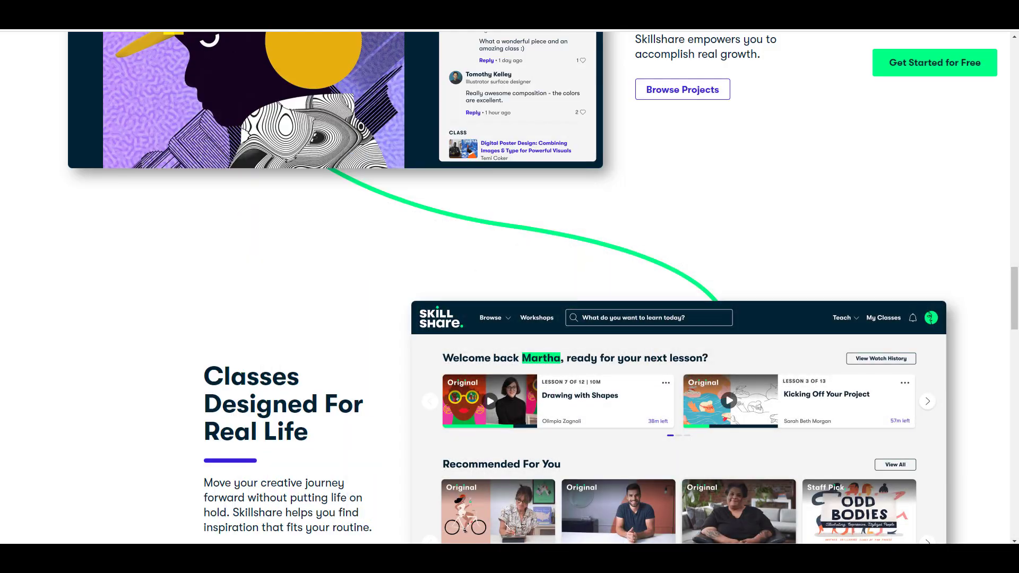
Look through the Skillshare home page's featured classes and the What Will You Discover section
scroll(721, 287, up, 15)
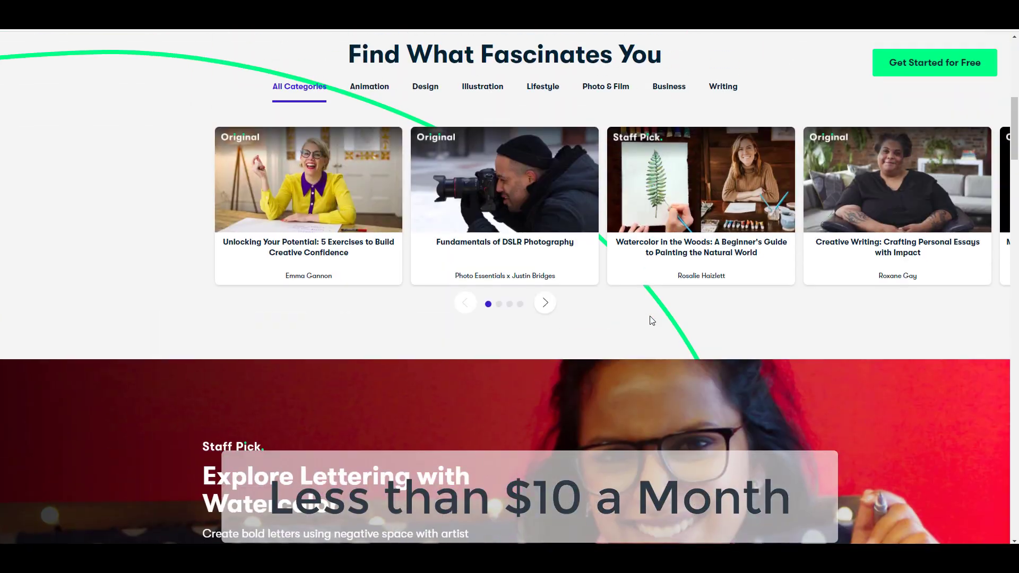
scroll(650, 316, up, 8)
scroll(387, 241, down, 3)
scroll(386, 241, up, 1)
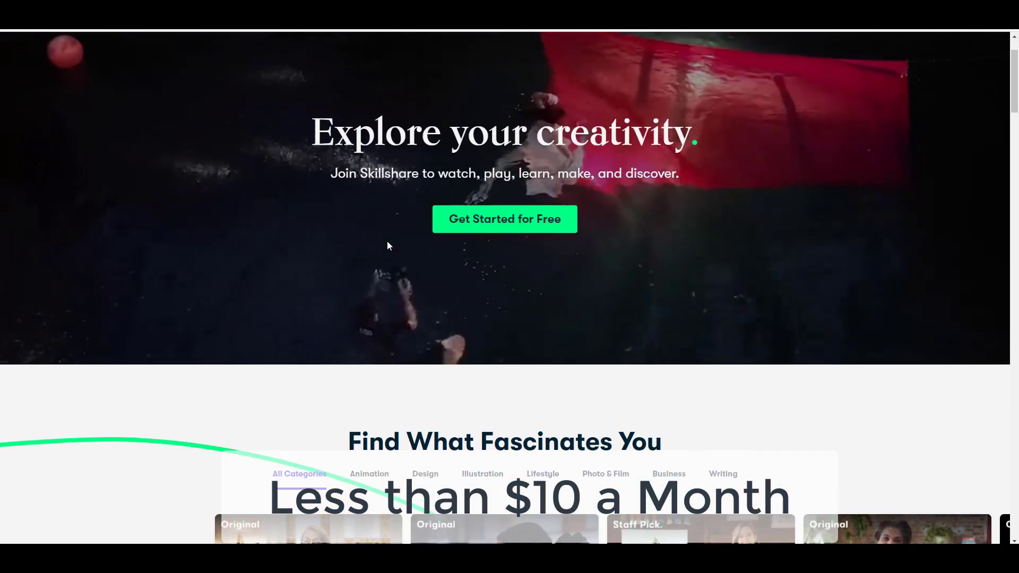
scroll(422, 372, down, 10)
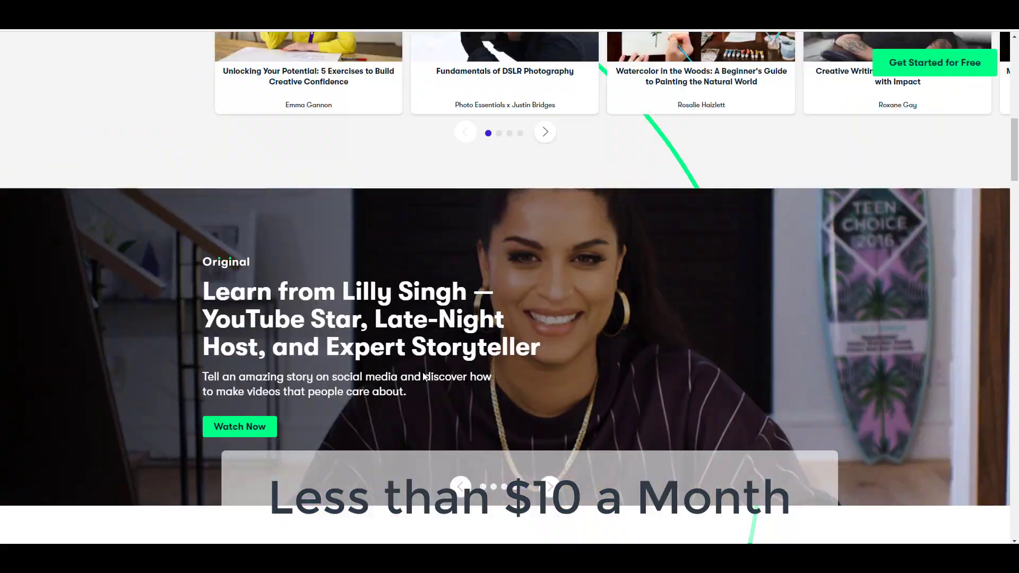
scroll(424, 377, down, 4)
scroll(508, 291, down, 5)
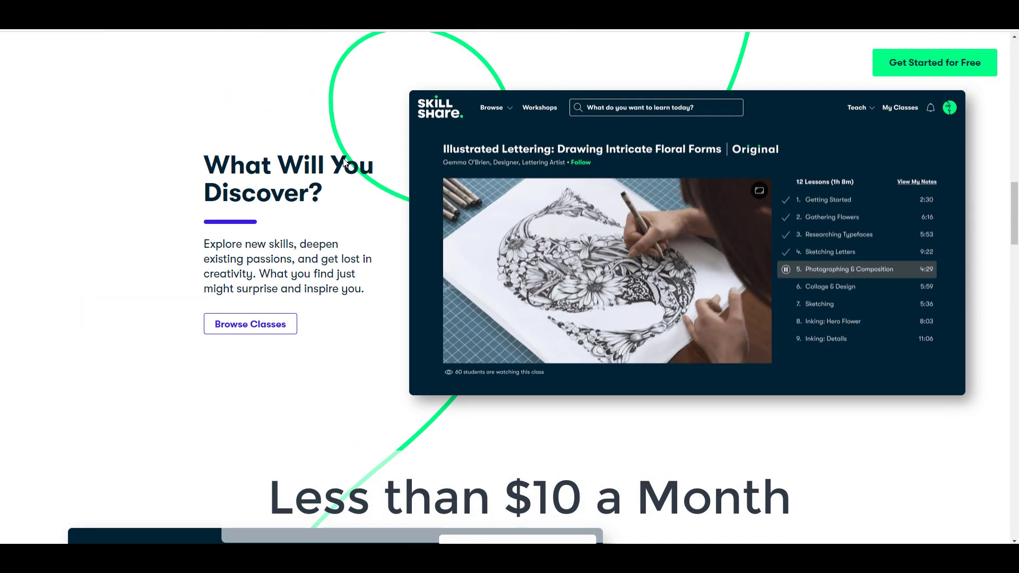
scroll(344, 163, down, 4)
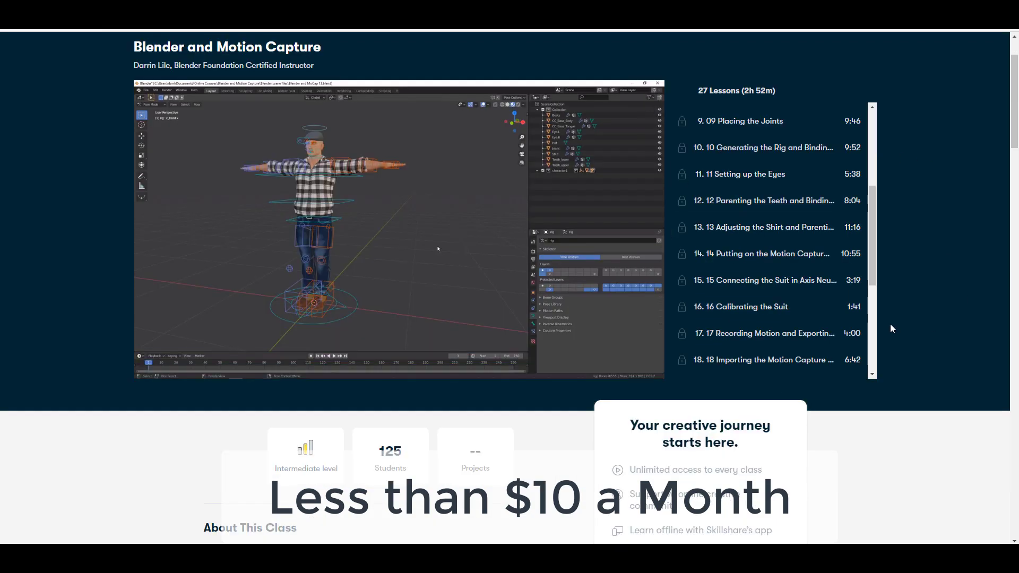
Review the lesson list and class description on the Blender and Motion Capture course page
scroll(890, 324, down, 5)
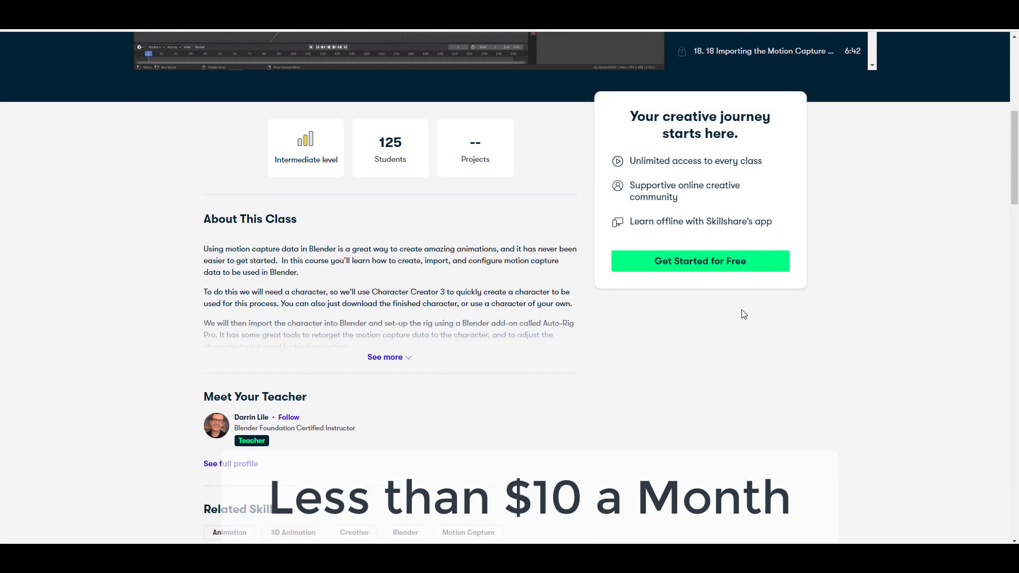
scroll(796, 359, up, 4)
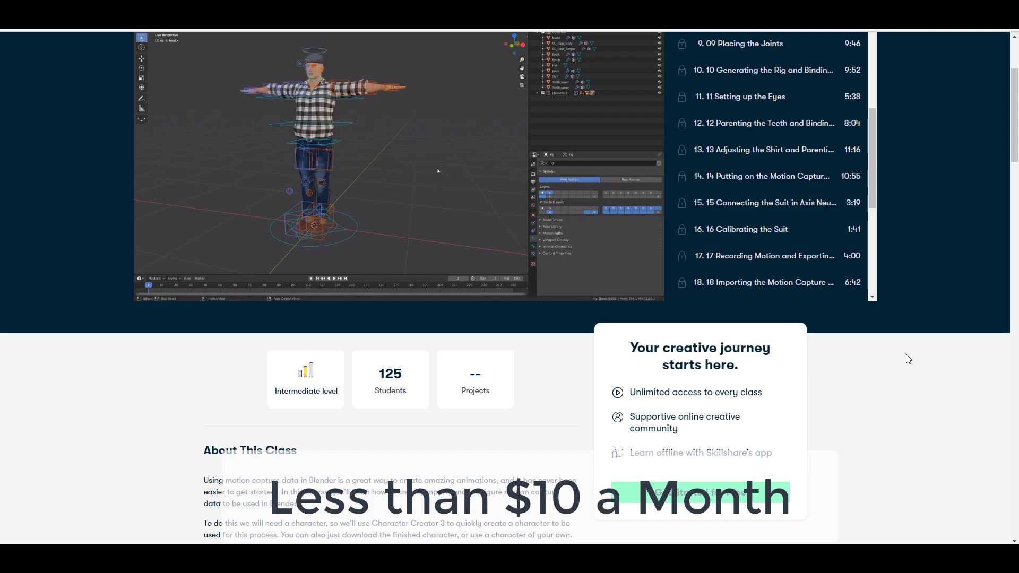
scroll(908, 359, up, 2)
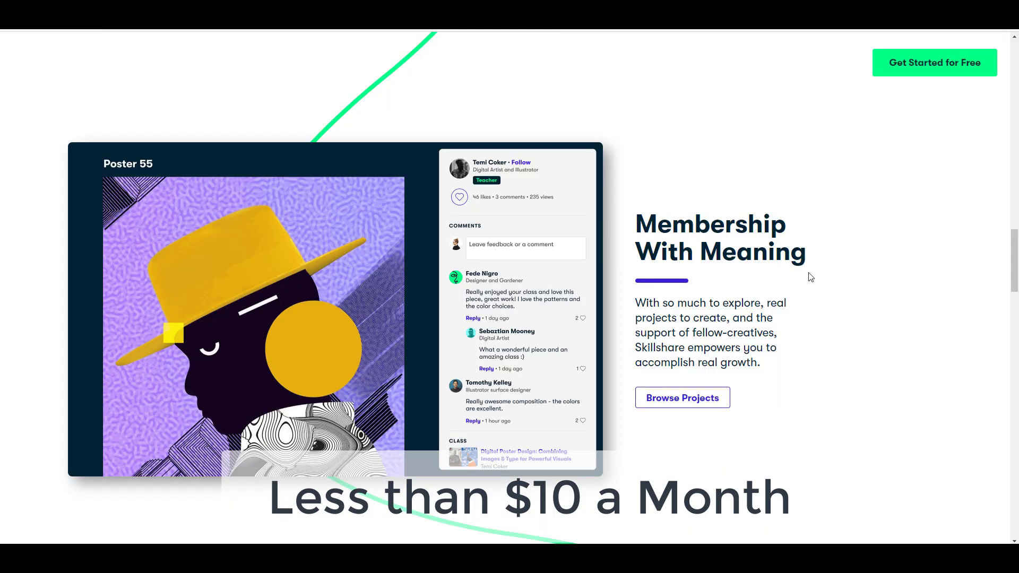
scroll(807, 276, down, 8)
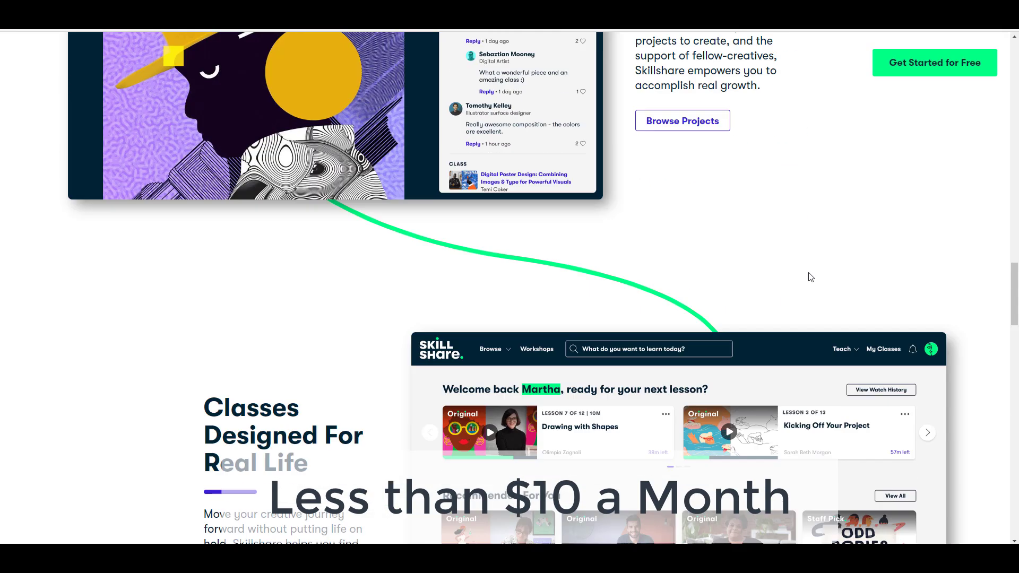
Browse the Skillshare home page's creators and Learn From Anywhere sections and return to its header
scroll(811, 276, down, 8)
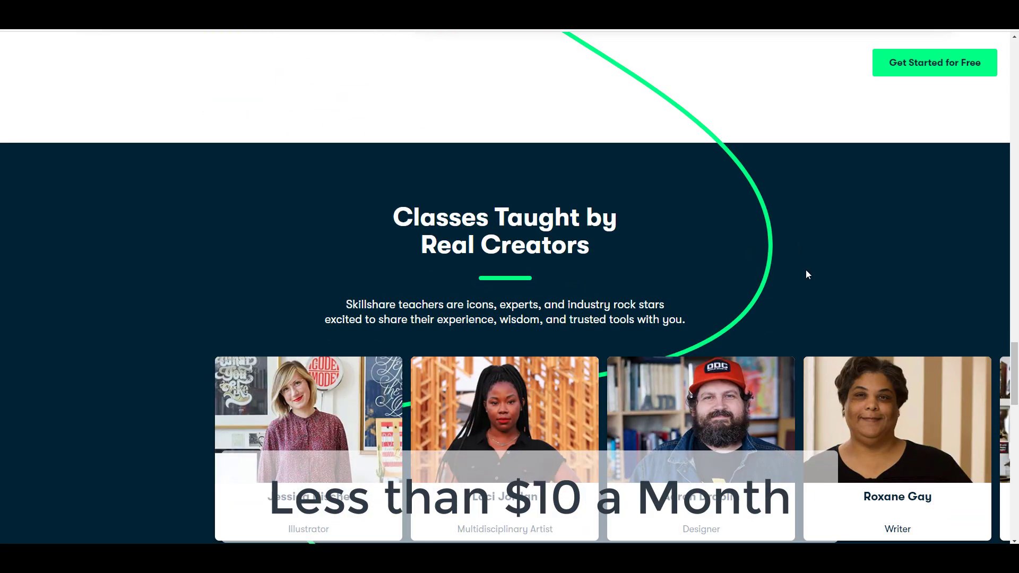
scroll(806, 269, down, 6)
scroll(804, 262, down, 5)
scroll(823, 230, up, 15)
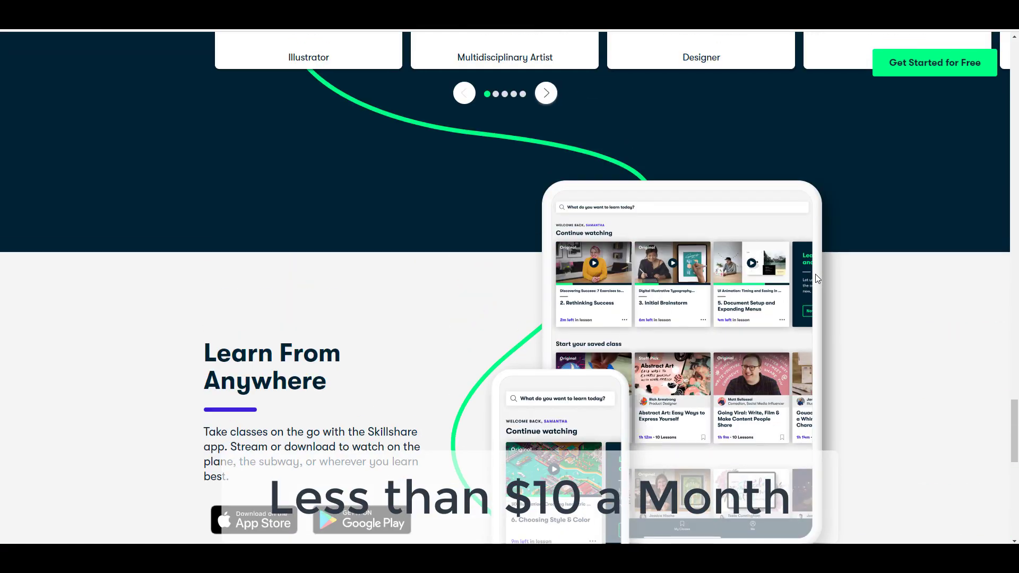
scroll(816, 278, up, 15)
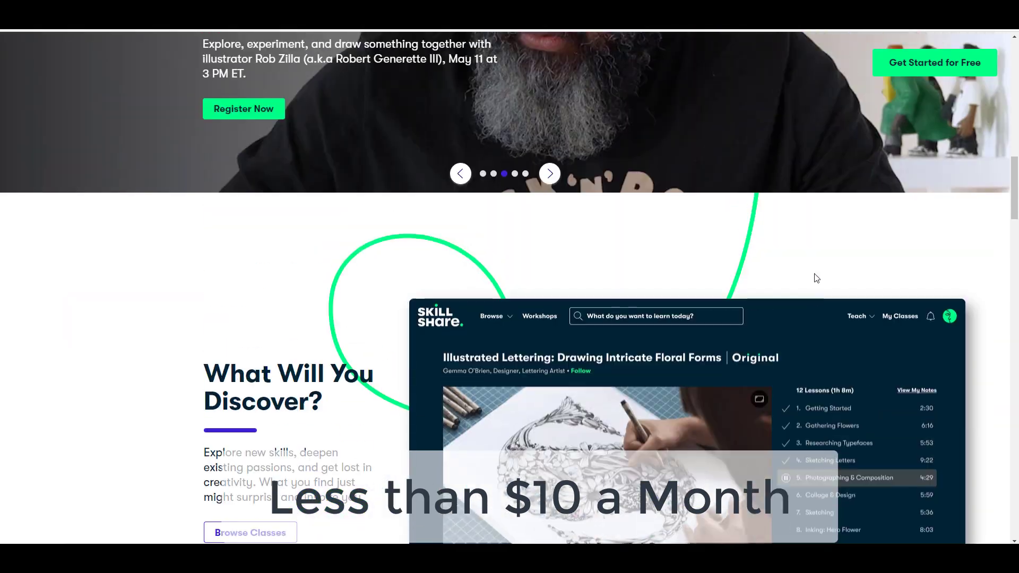
scroll(816, 278, up, 8)
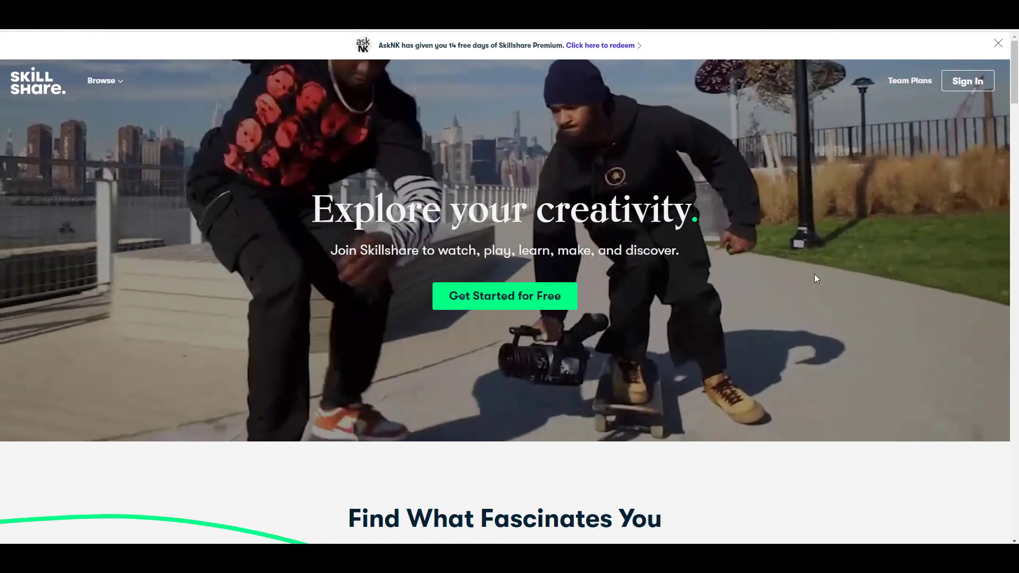
scroll(816, 278, down, 4)
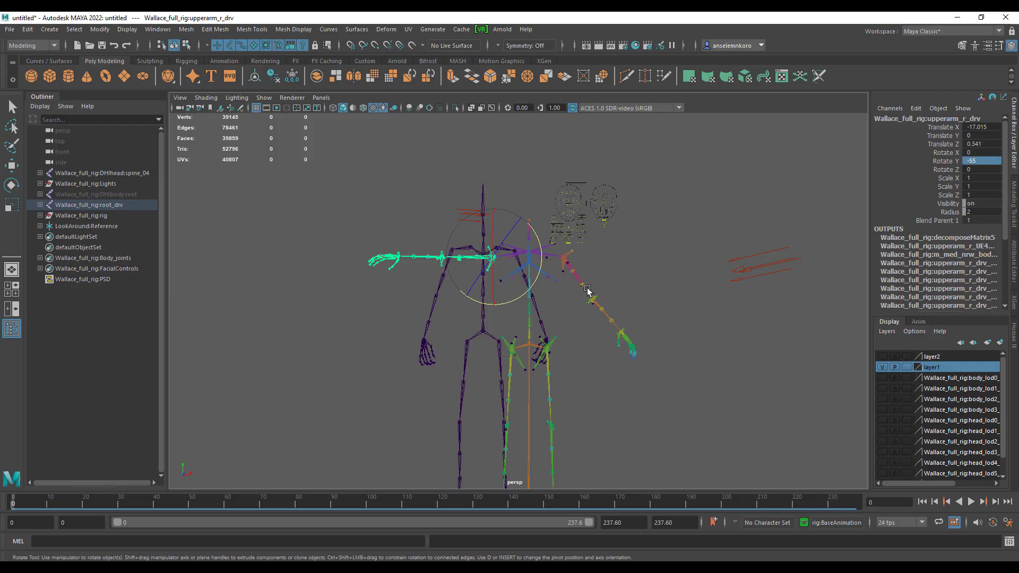
Straighten Wallace's arms into a T-pose, setting Rotate Z of both lower arm joints to 36
double_click(990, 162)
click(467, 270)
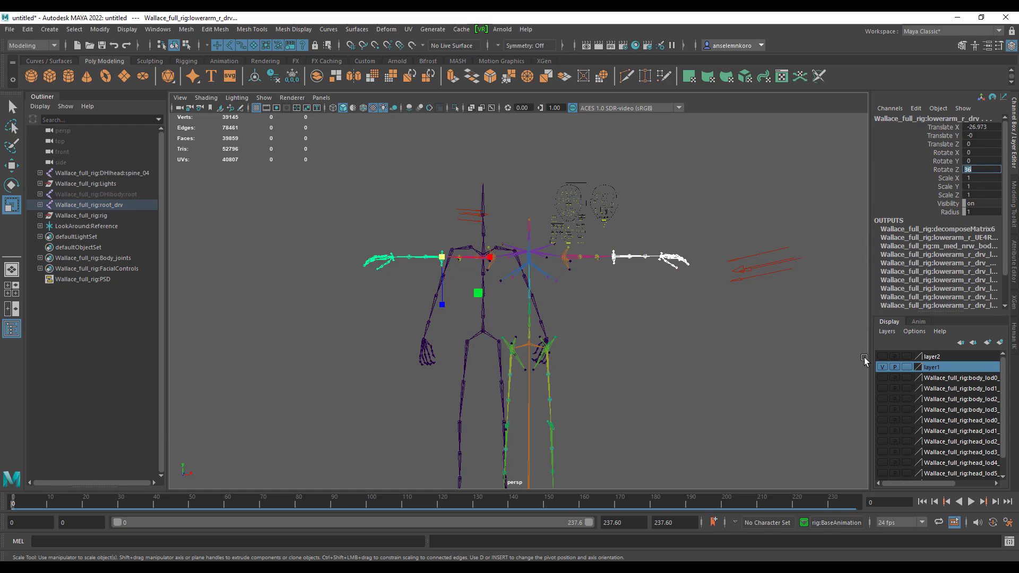
Set the HumanIK source of Character1 to LookAround1
click(1014, 334)
click(956, 113)
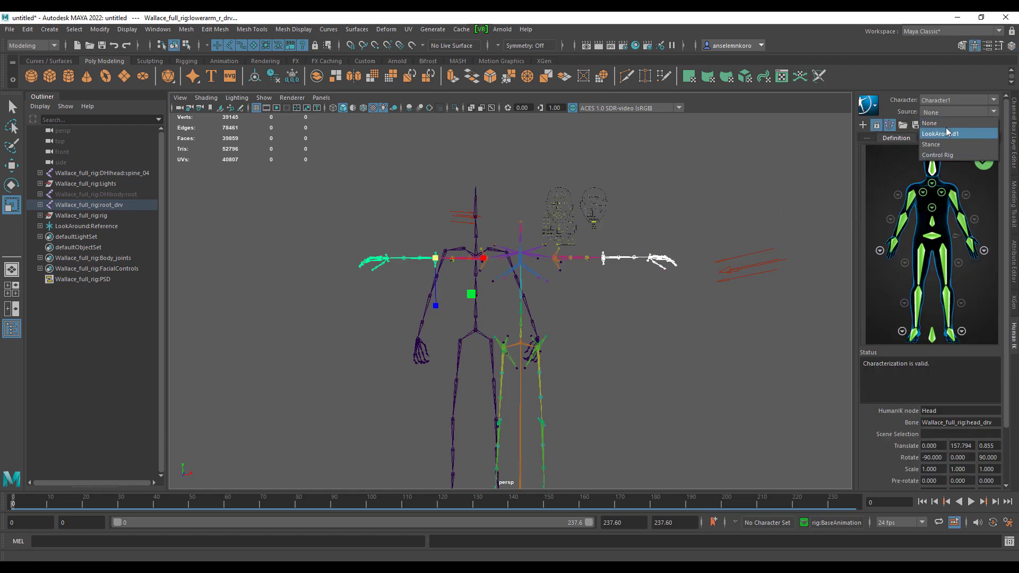
click(941, 134)
Hide the layer1 skeleton and show the body_lod0 and head_lod0 mesh layers
click(1013, 304)
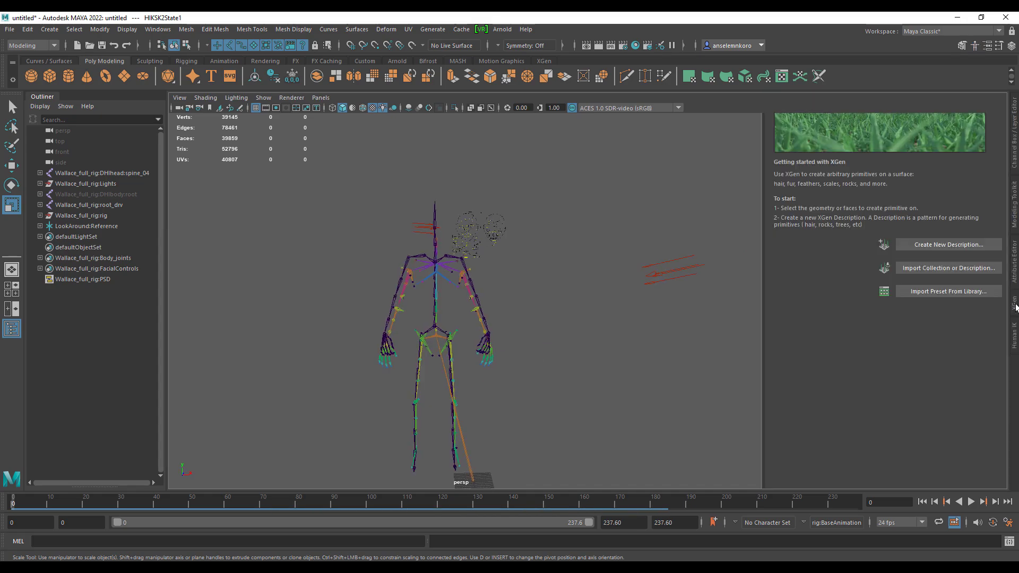
click(1014, 154)
click(883, 367)
click(883, 379)
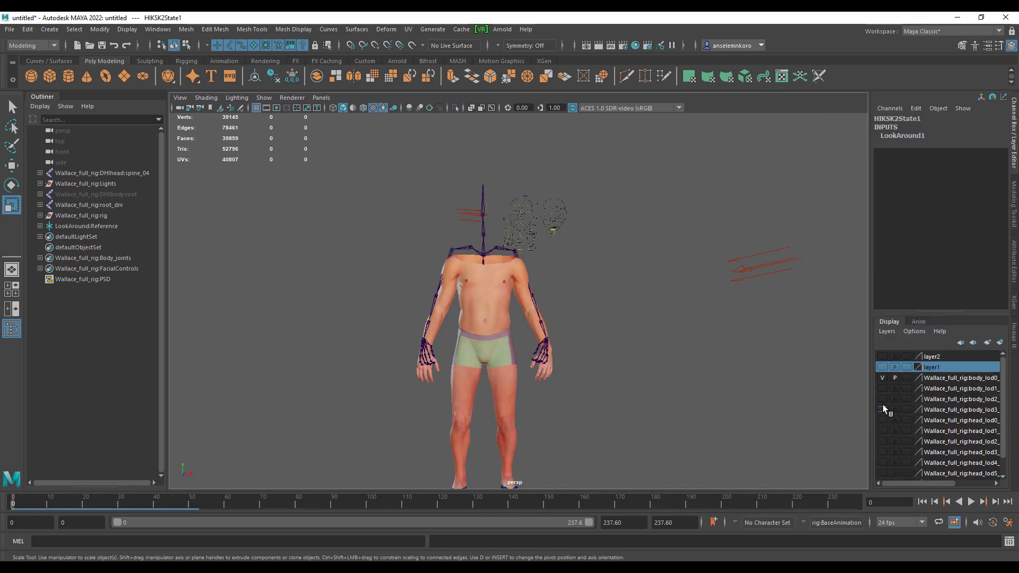
click(882, 421)
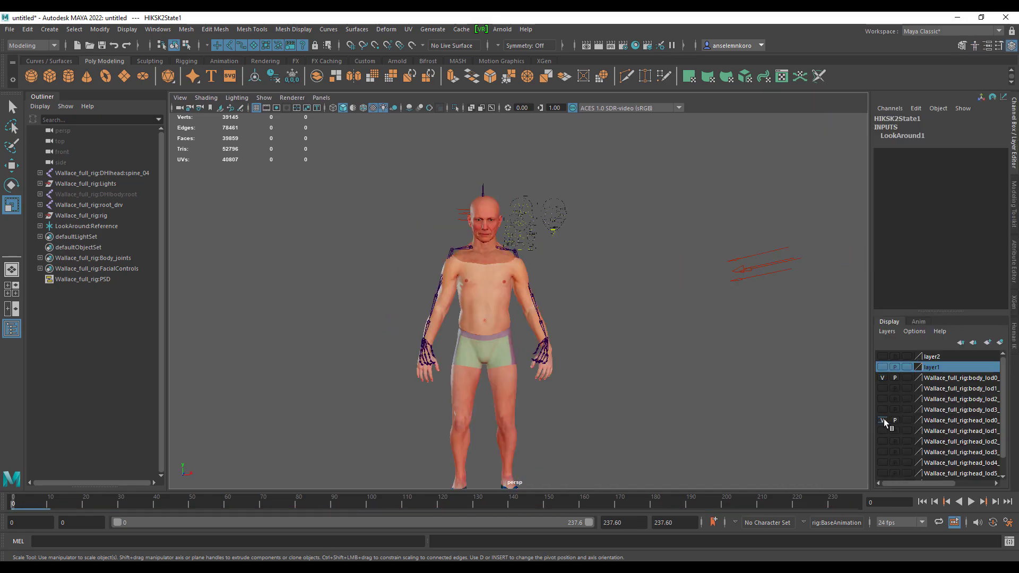
Hide the LookAround:Reference skeleton and play the retargeted animation on the Wallace mesh
click(80, 226)
key(w)
drag(576, 462, 466, 363)
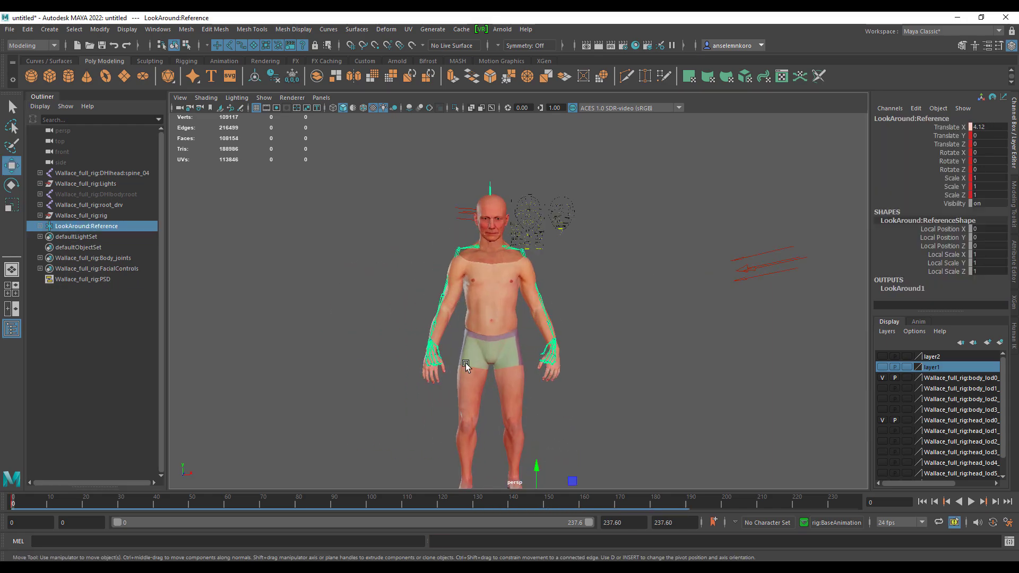
key(ctrl+h)
key(alt+v)
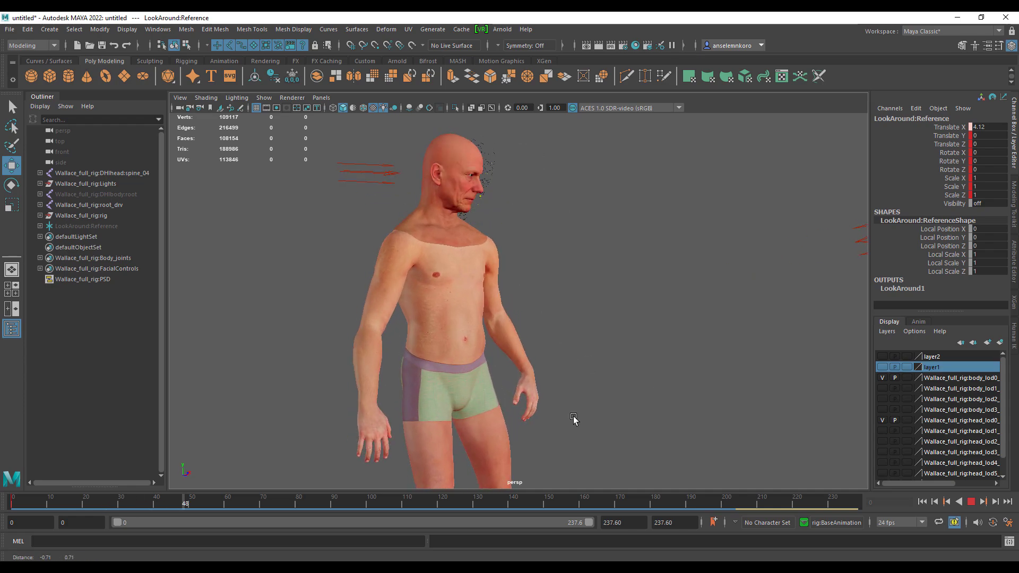